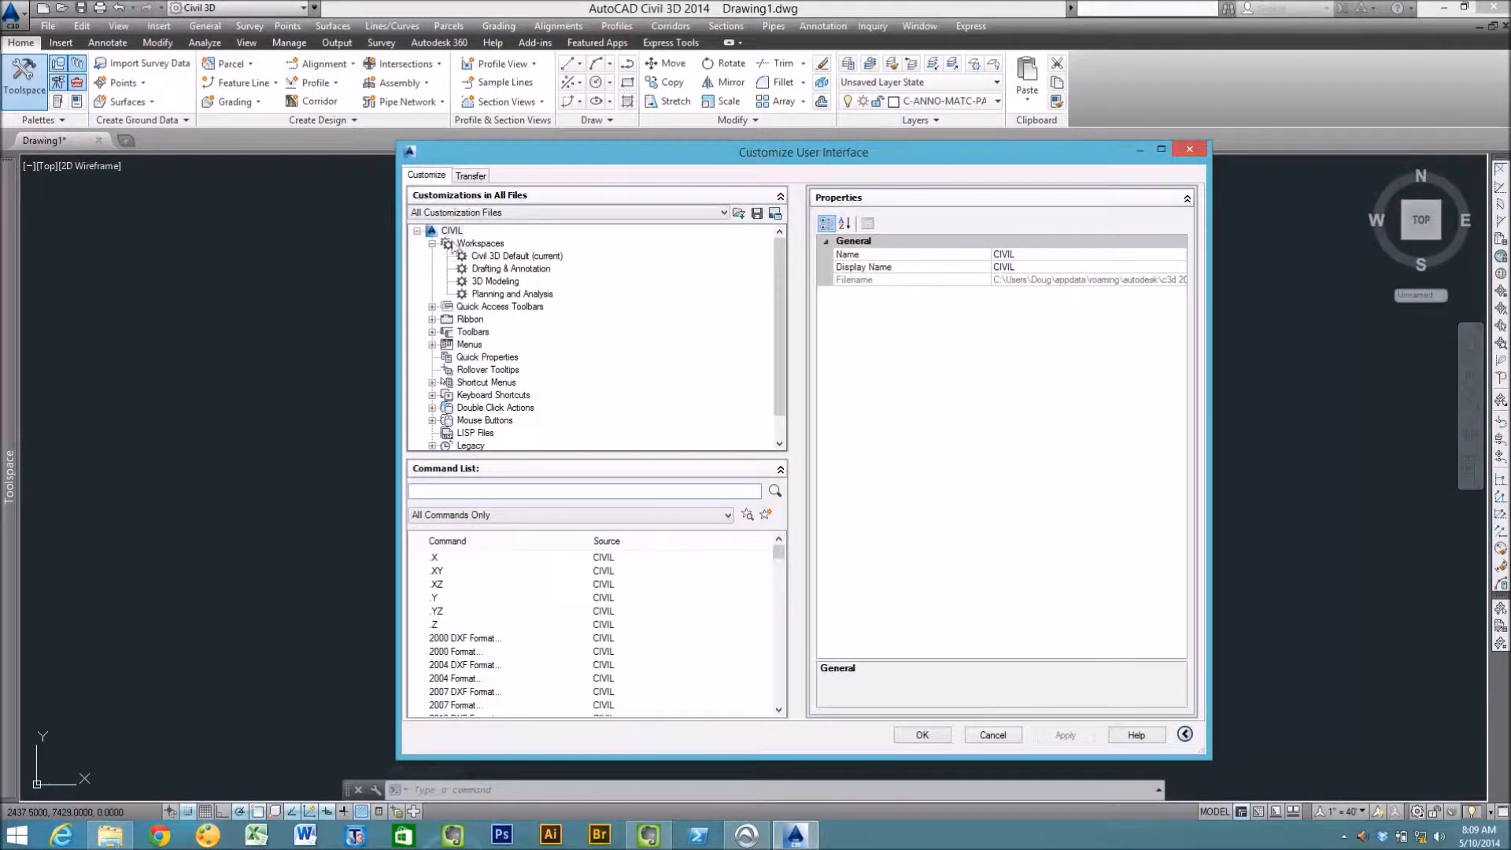
Collapse the Workspaces node and view the Ribbon, Toolbars and Shortcut Menus customization categories
click(432, 243)
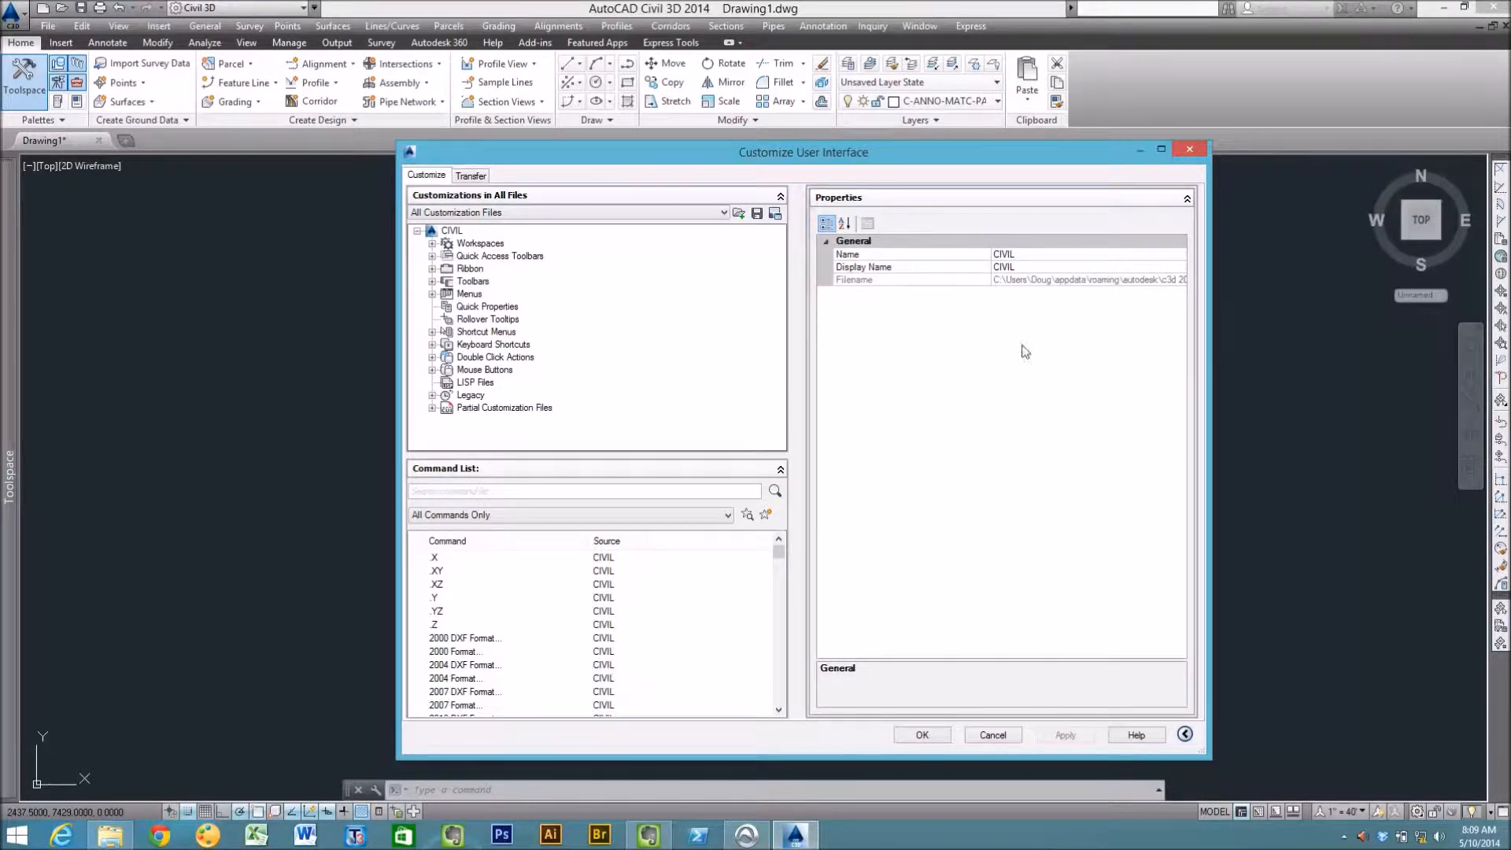
click(465, 270)
click(471, 282)
click(482, 331)
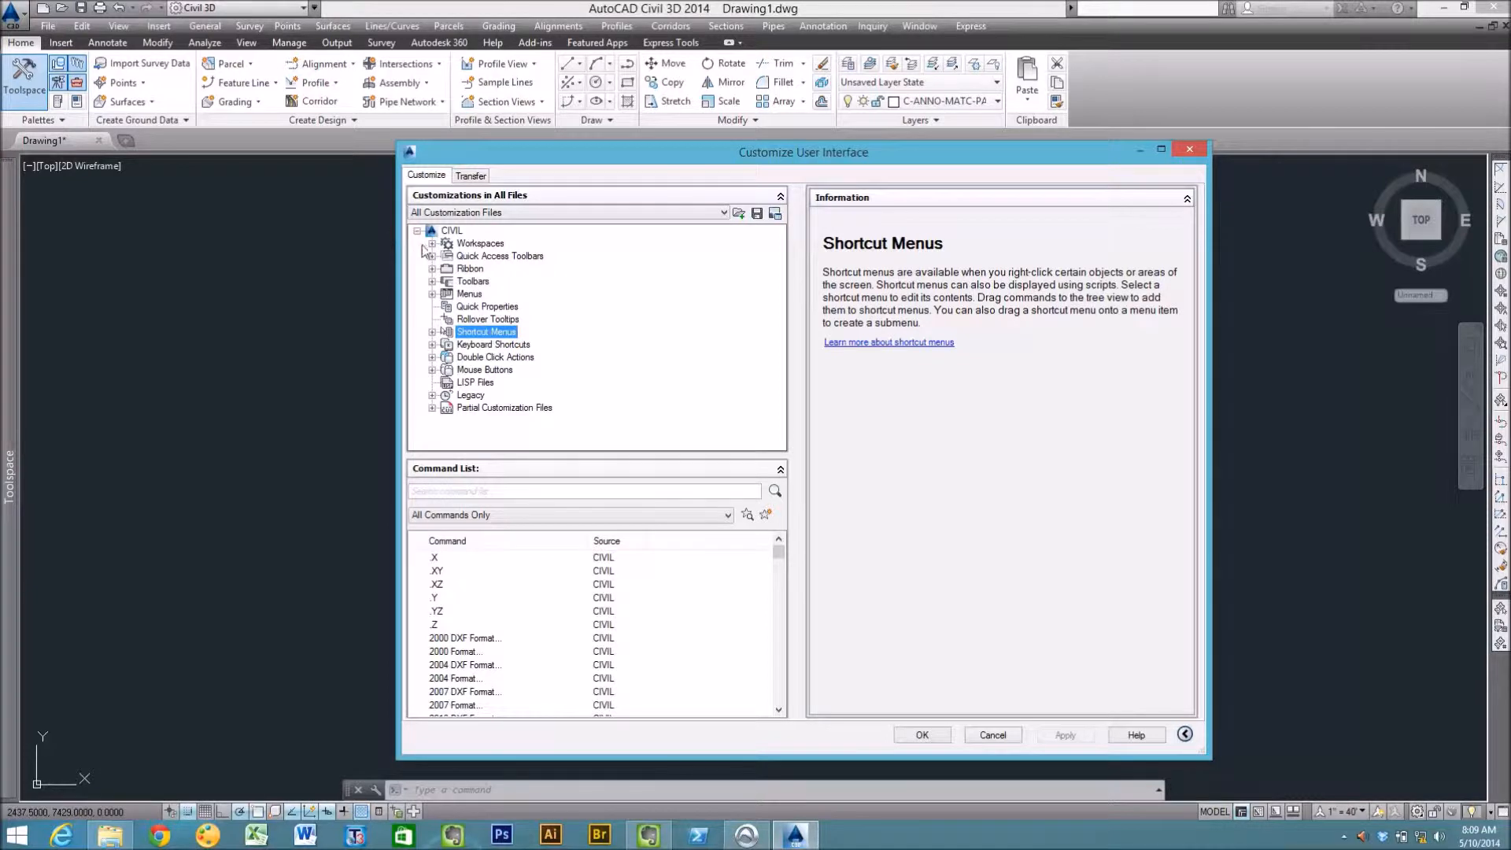
Review the contents and properties of the Civil 3D Default, Drafting & Annotation, 3D Modeling, and Planning and Analysis workspaces
click(477, 244)
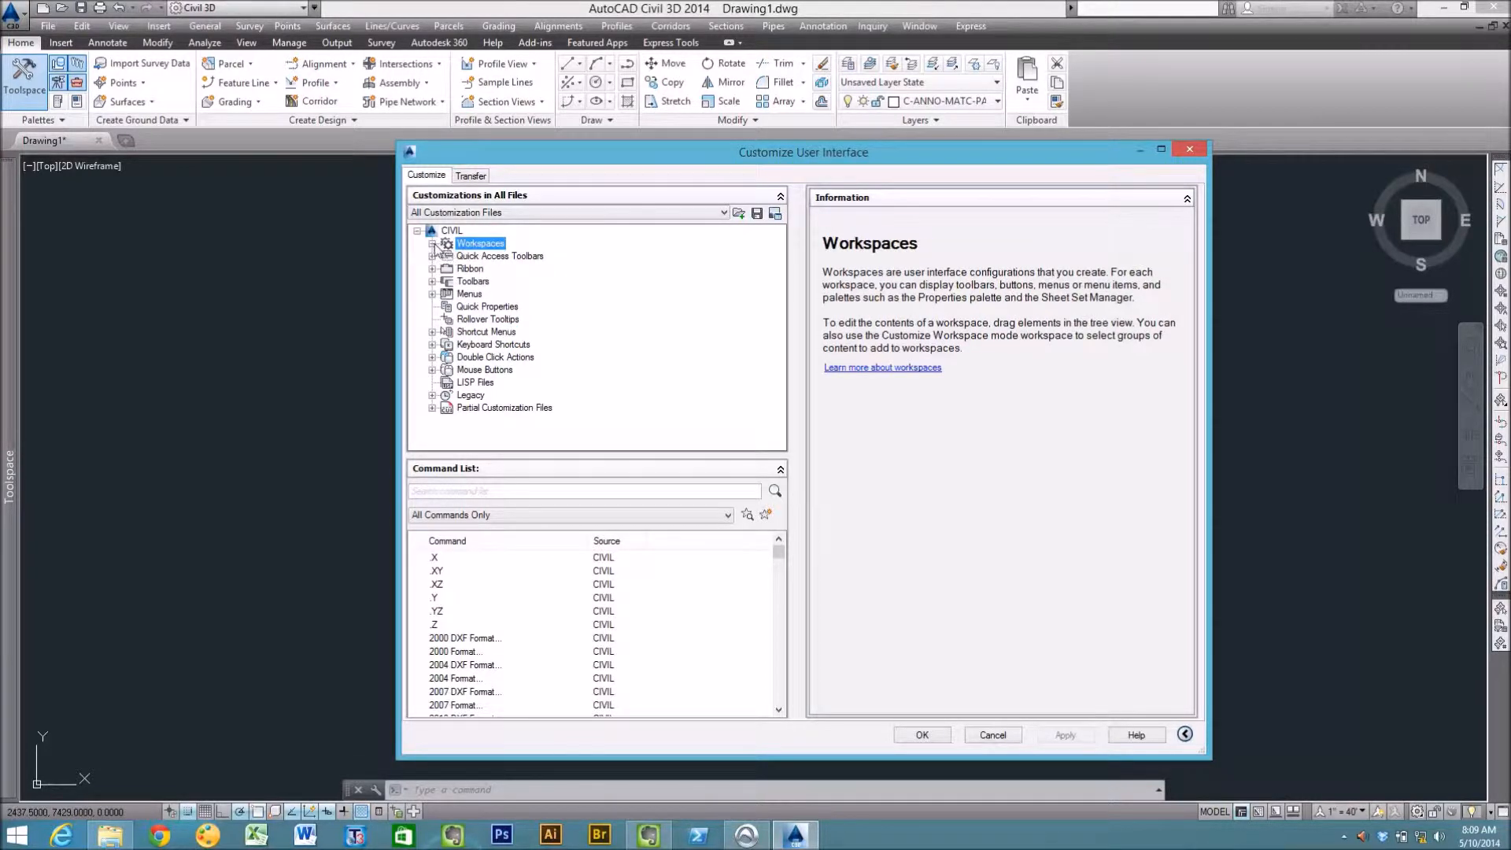
click(432, 244)
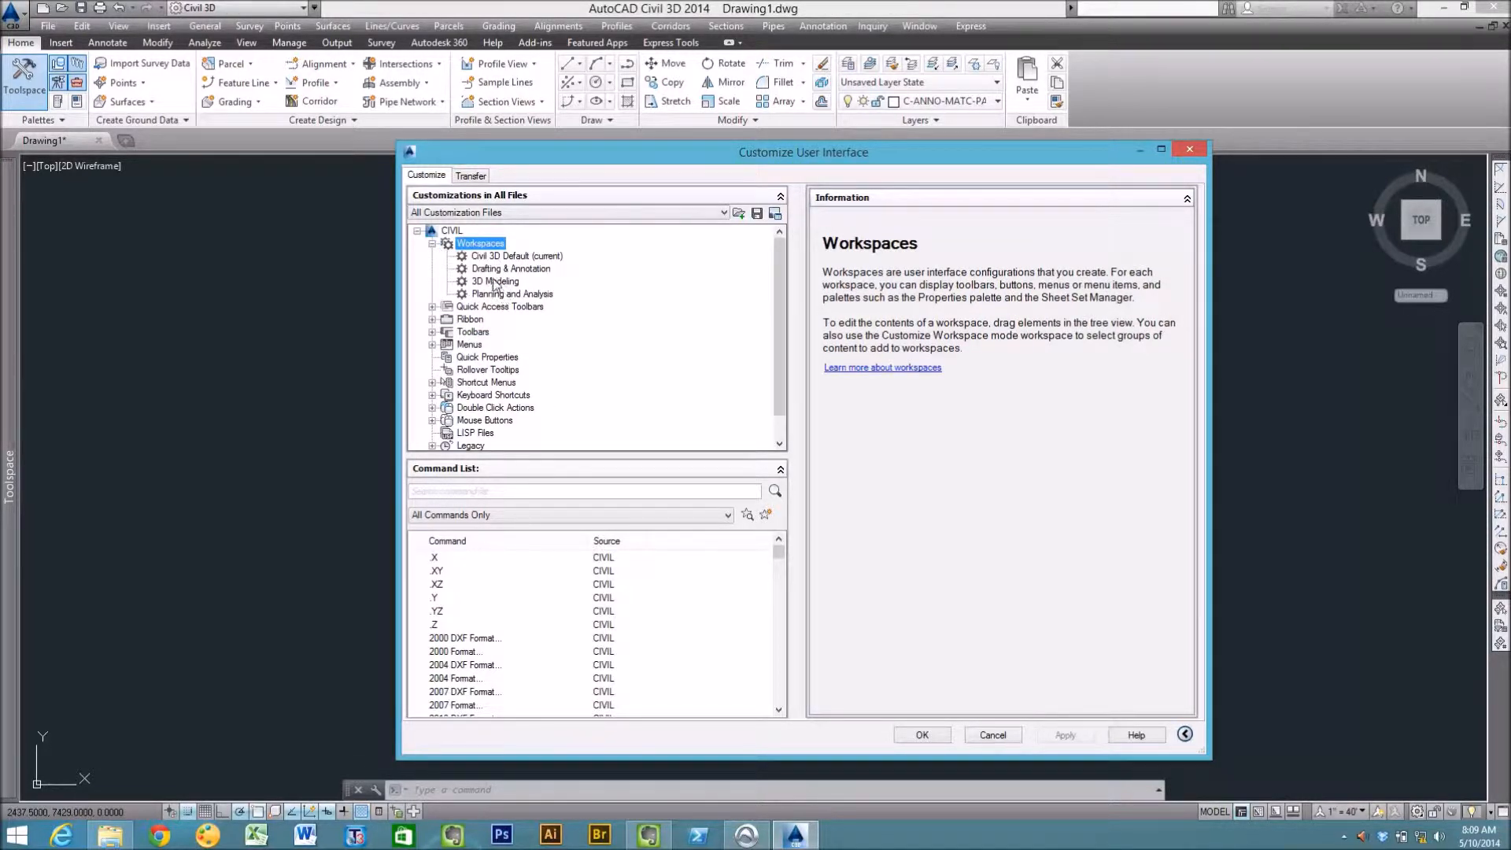
click(504, 257)
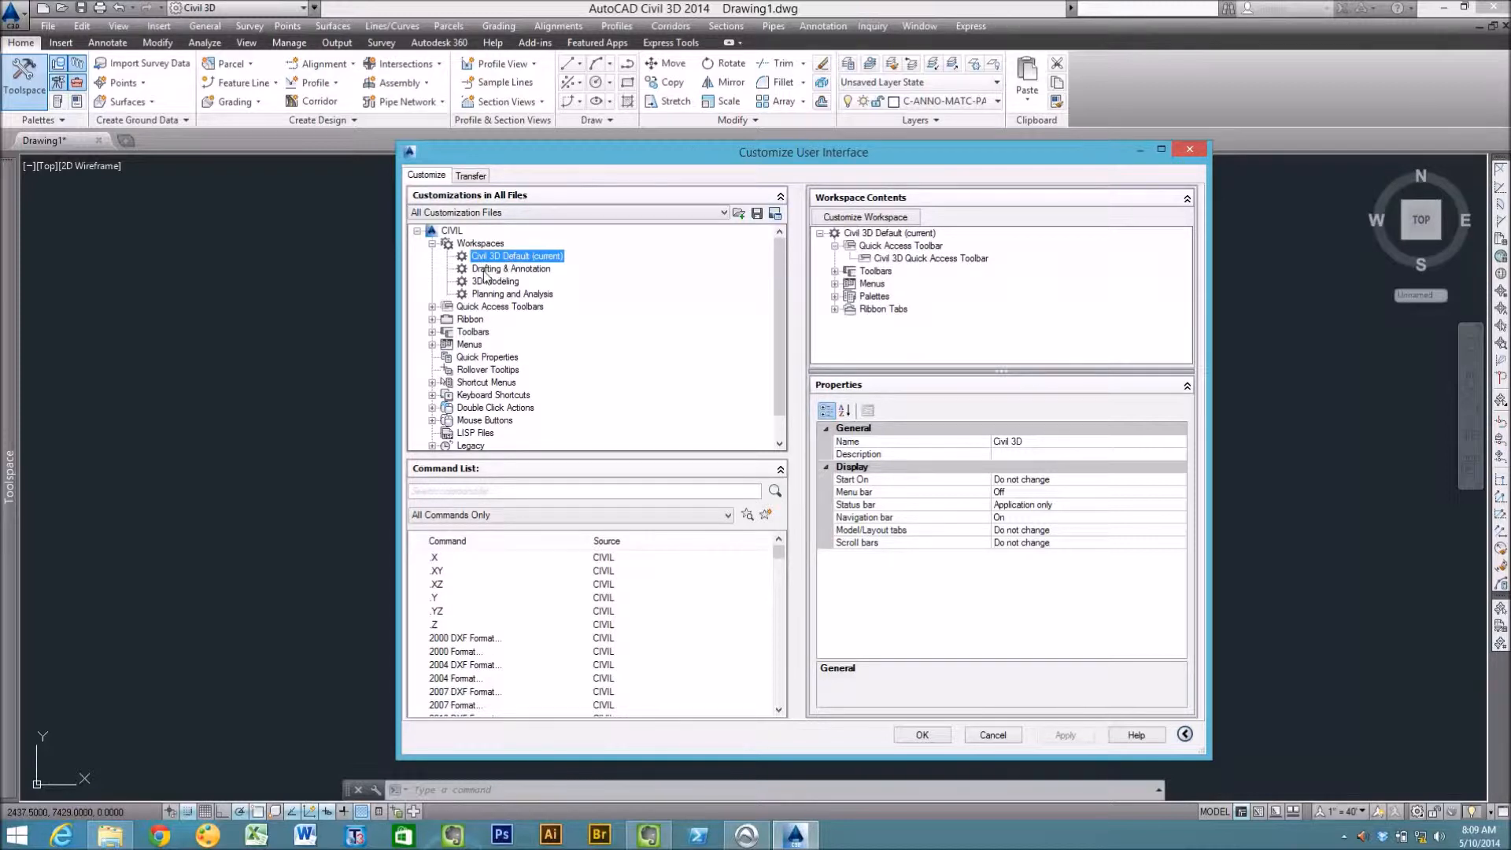
click(485, 270)
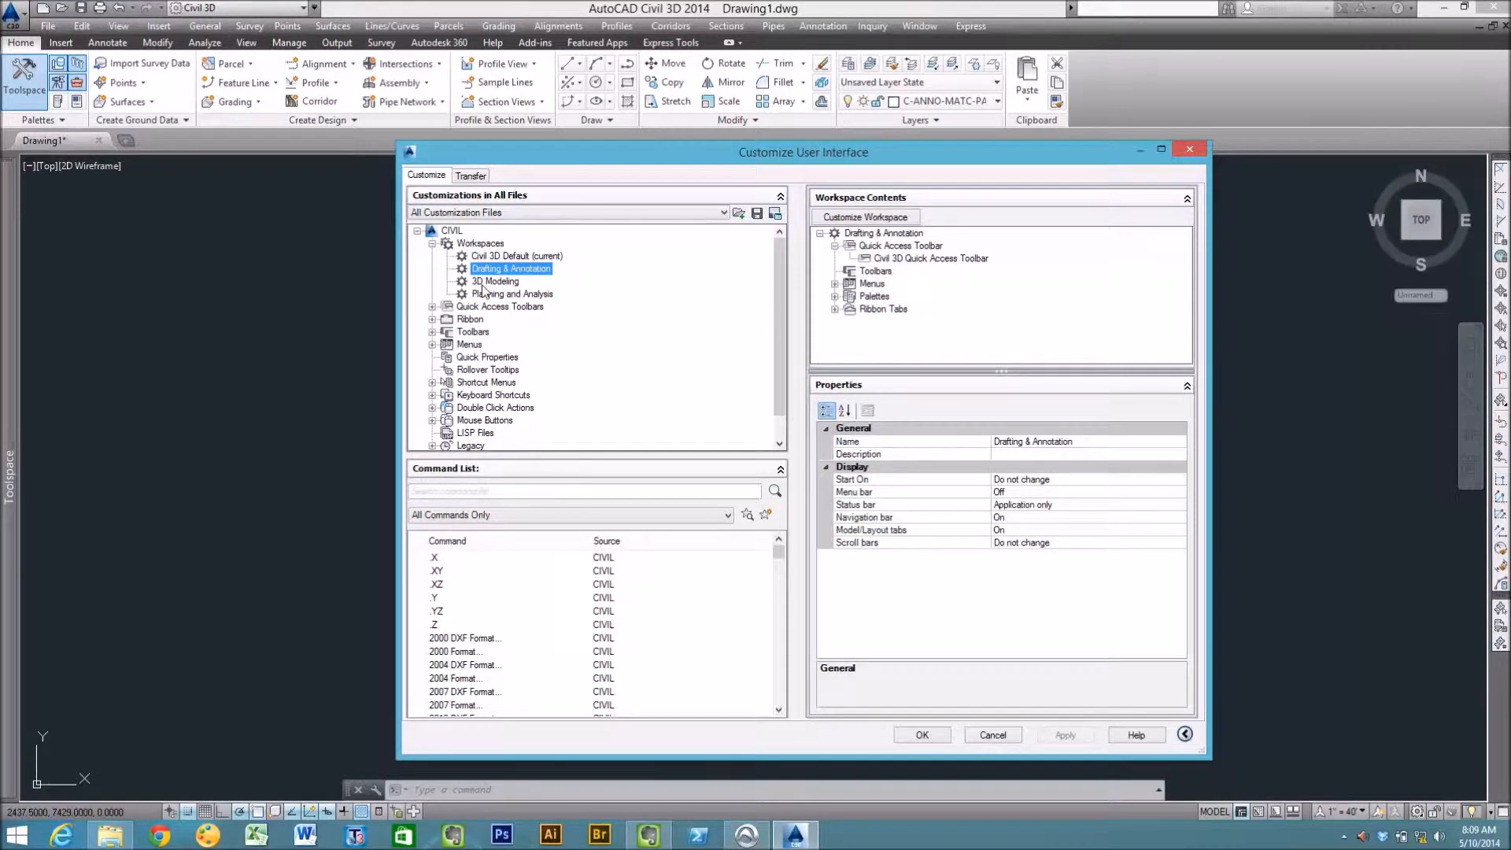
click(488, 282)
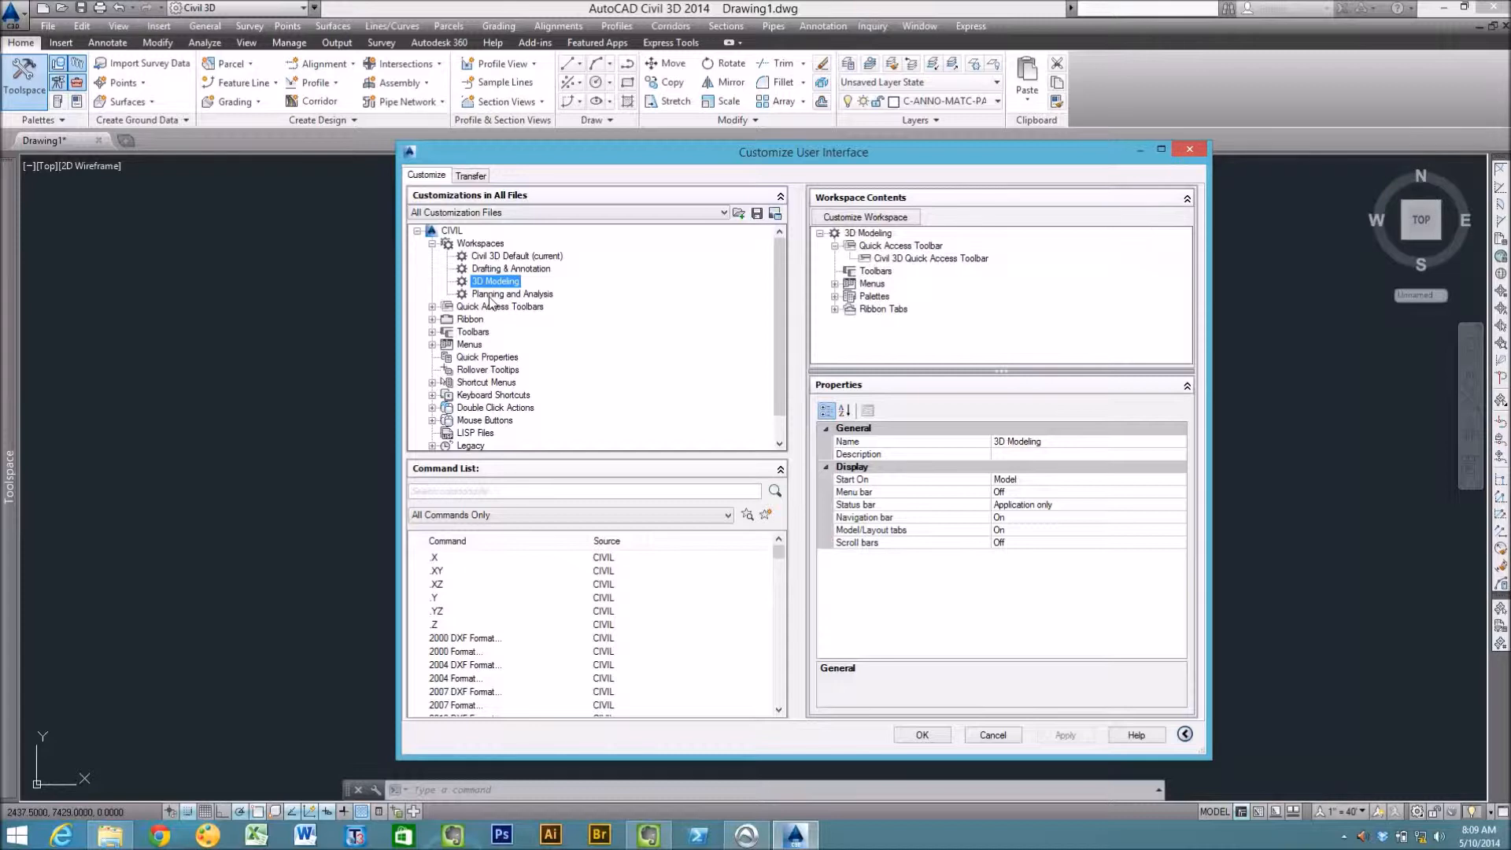
click(492, 295)
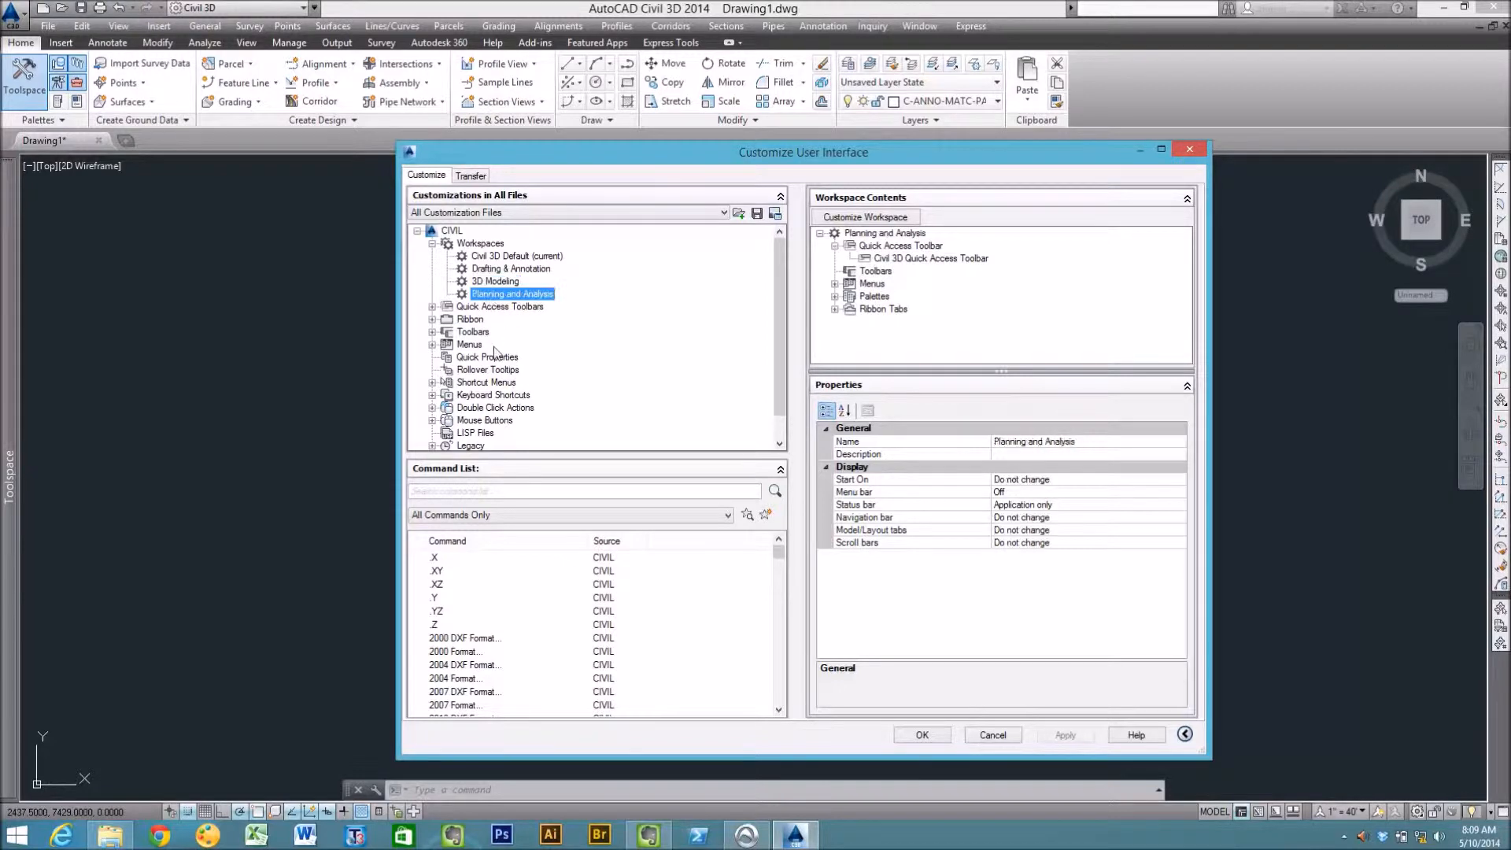
click(432, 244)
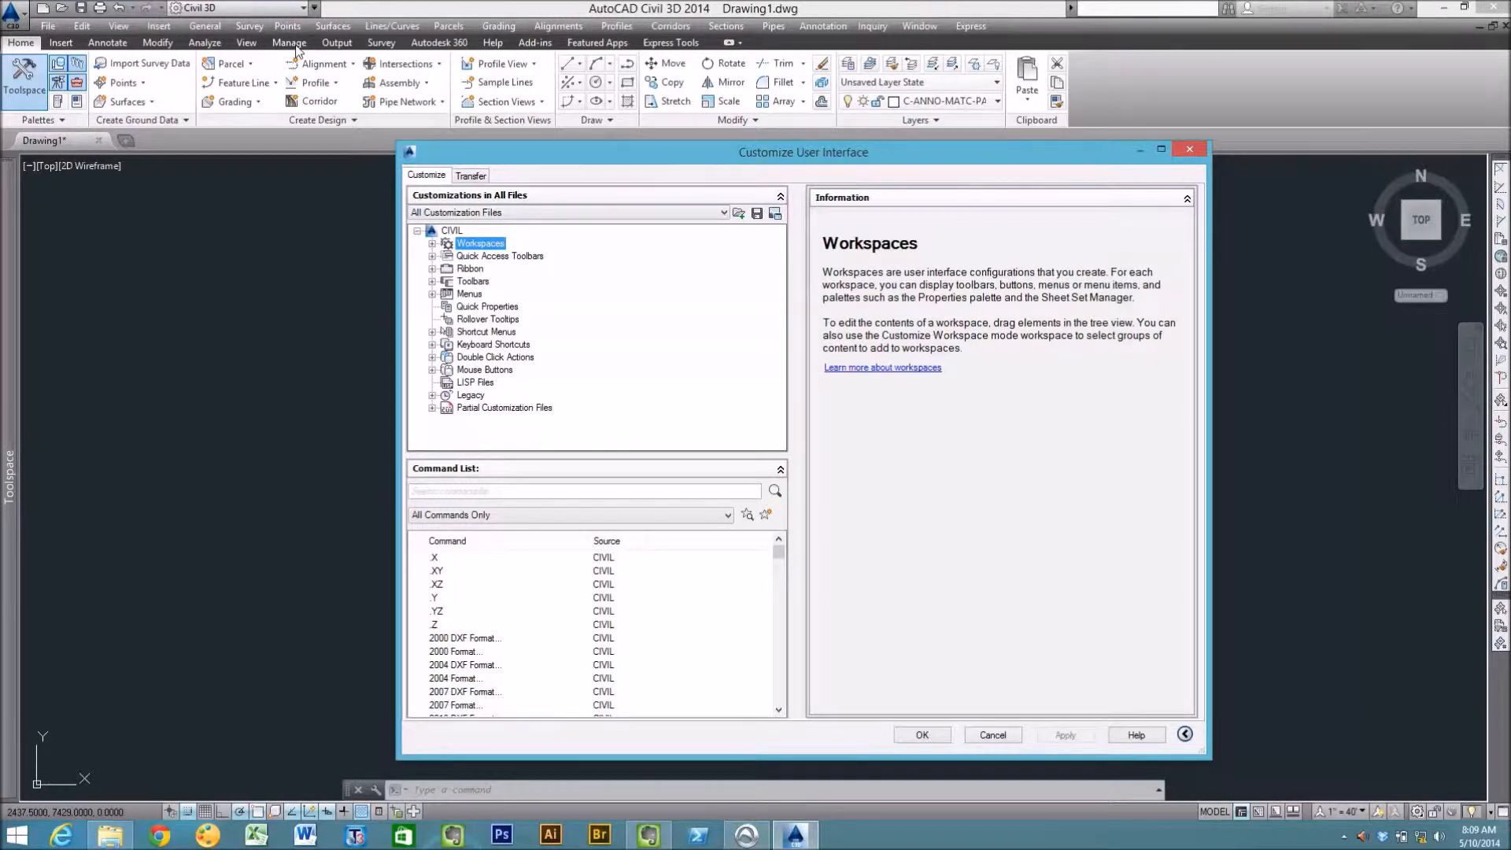
Review the Ribbon and Toolbars categories, including the Transparent Commands and Transparent Command Filters toolbars
click(466, 270)
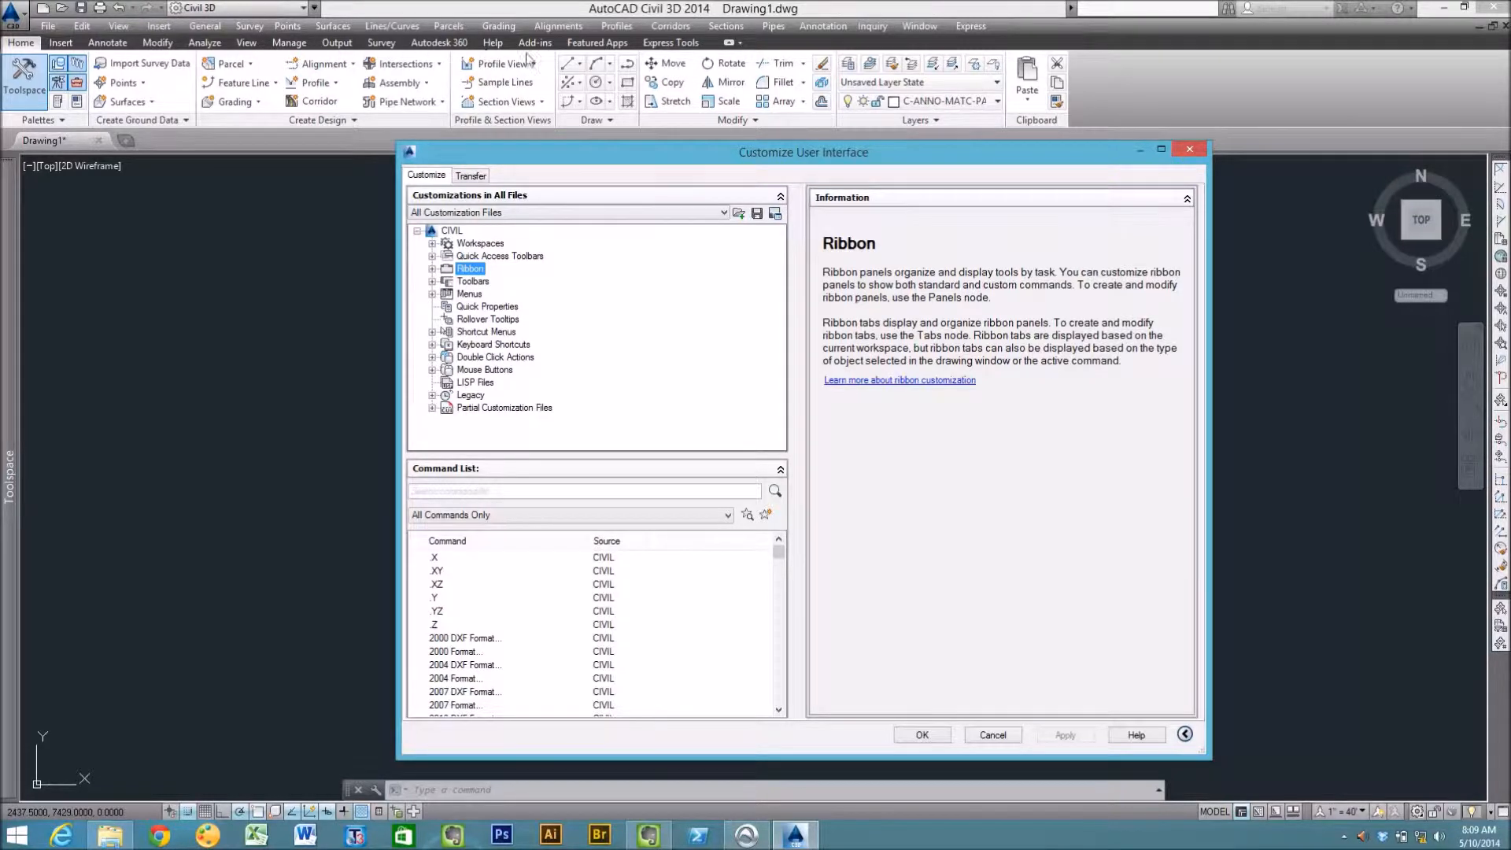
click(471, 282)
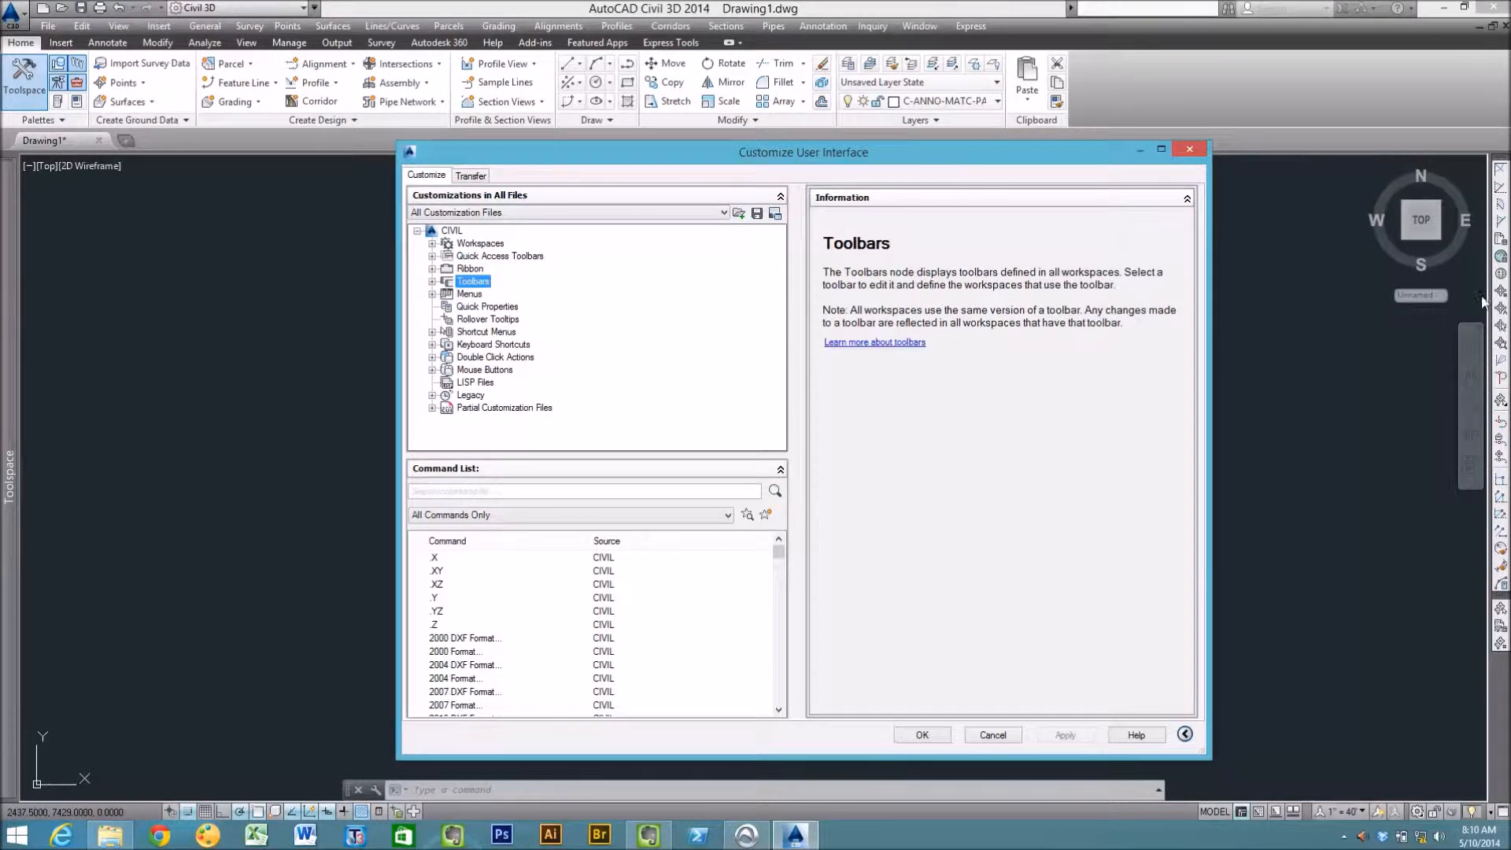
click(432, 282)
click(510, 295)
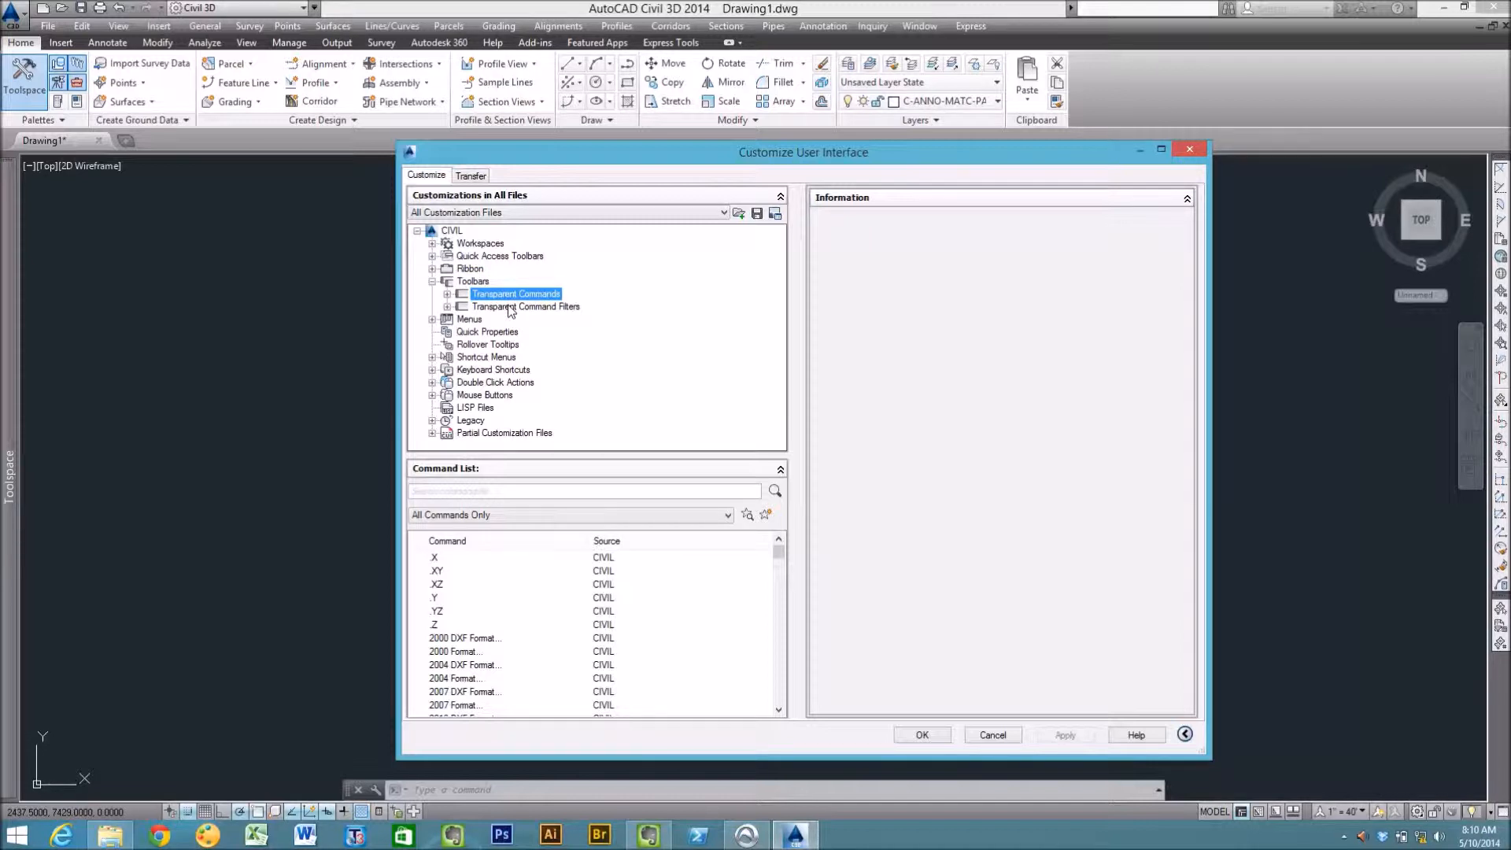
click(510, 308)
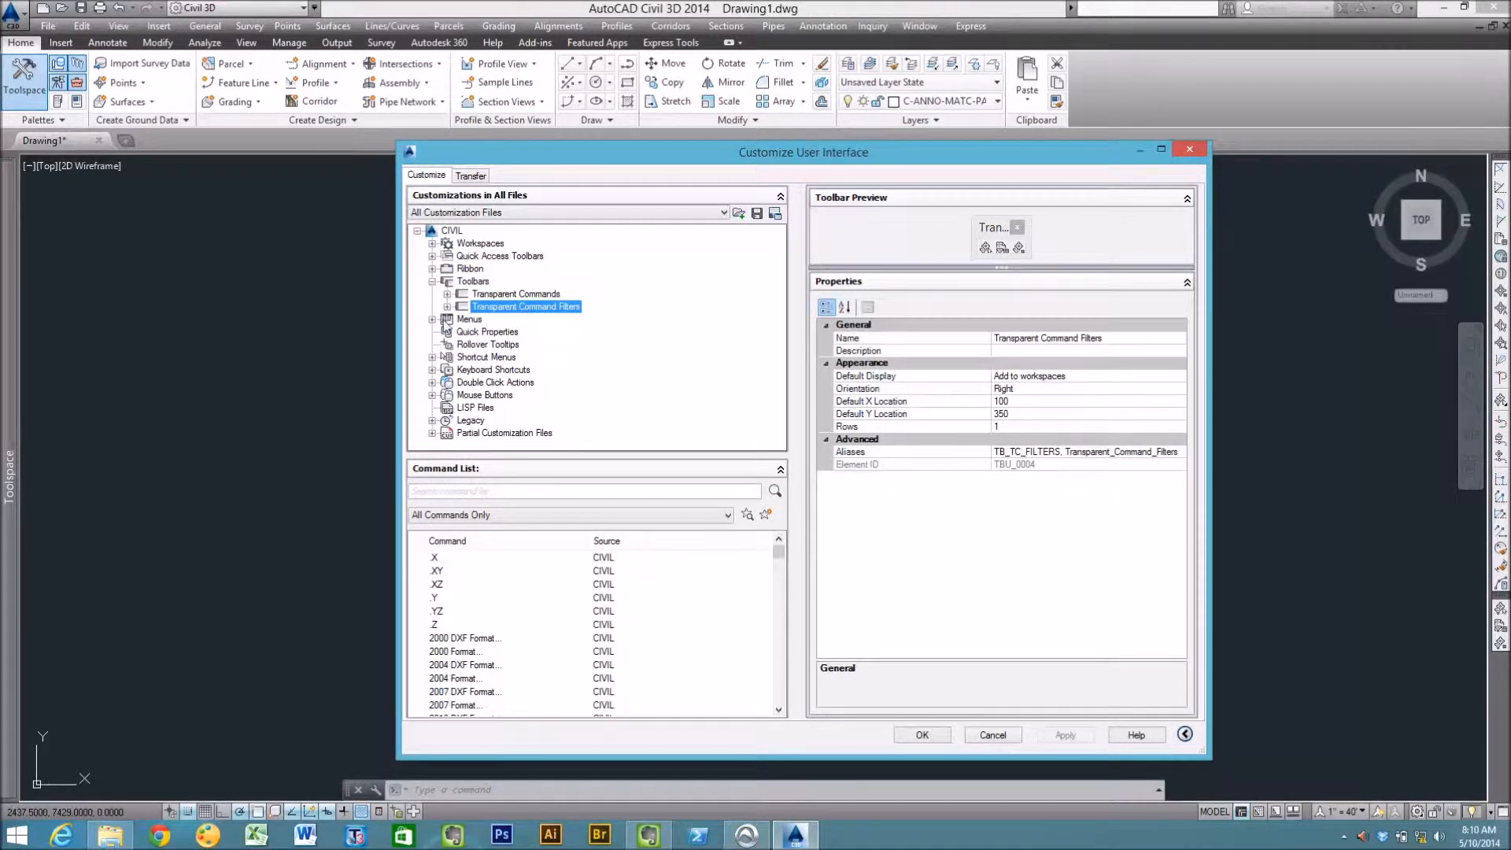
Review the Menus, Quick Properties, Shortcut Menus, Keyboard Shortcuts and Double Click Actions categories
click(469, 319)
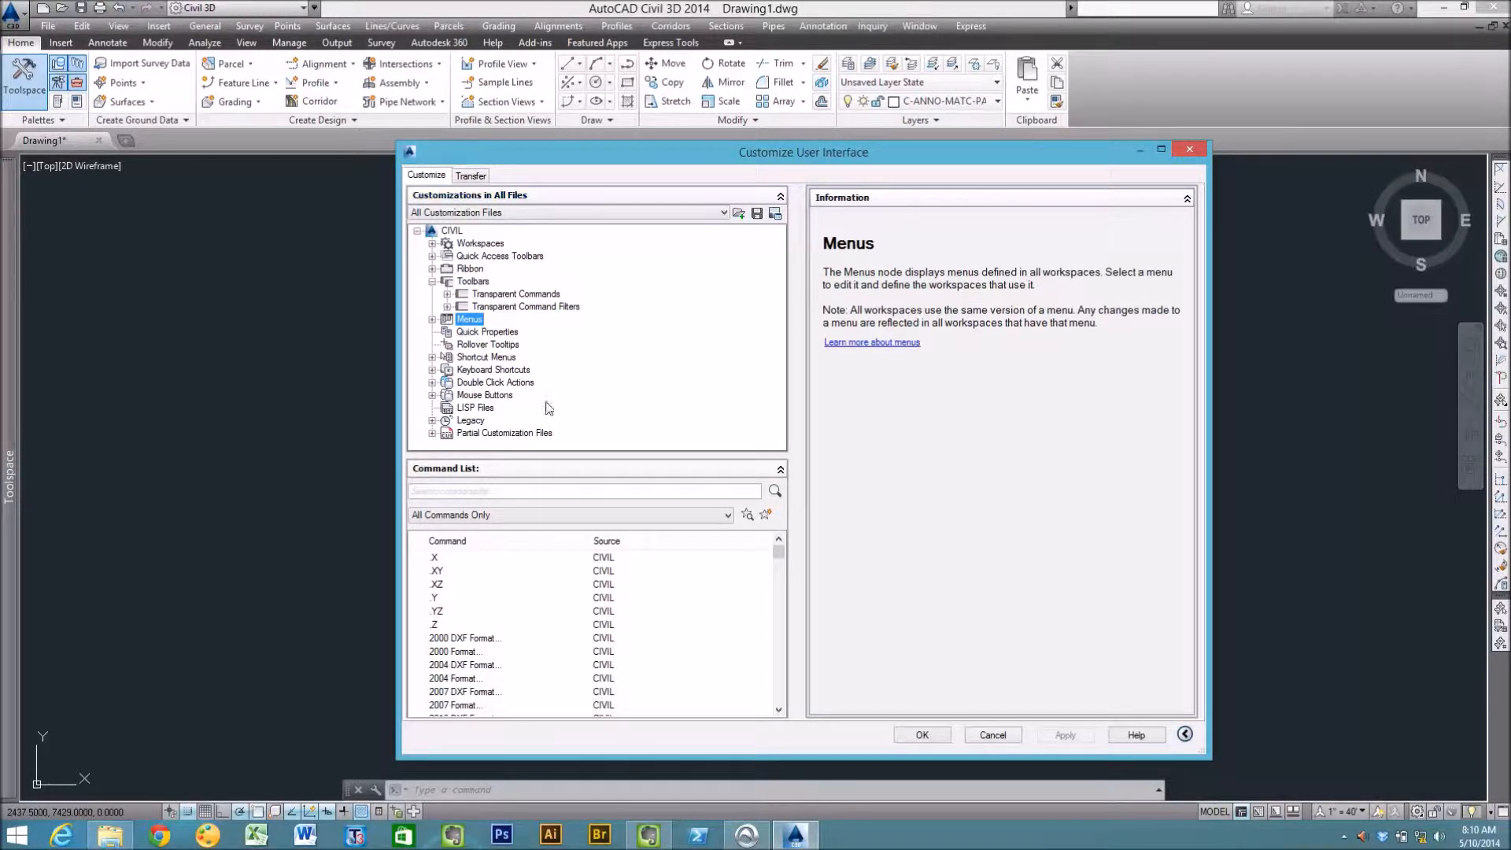
click(479, 333)
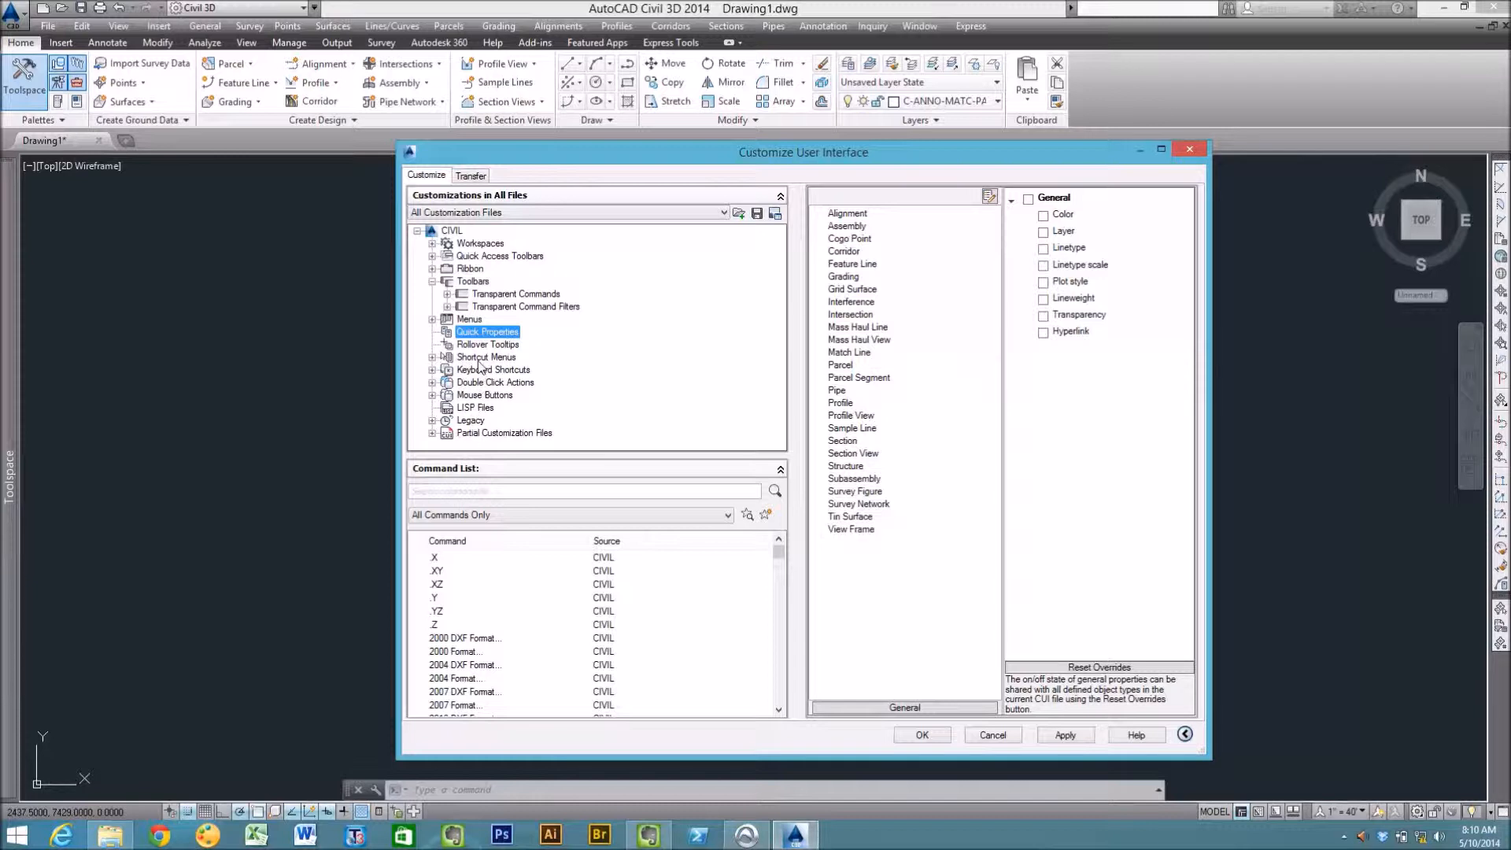
click(473, 358)
click(473, 370)
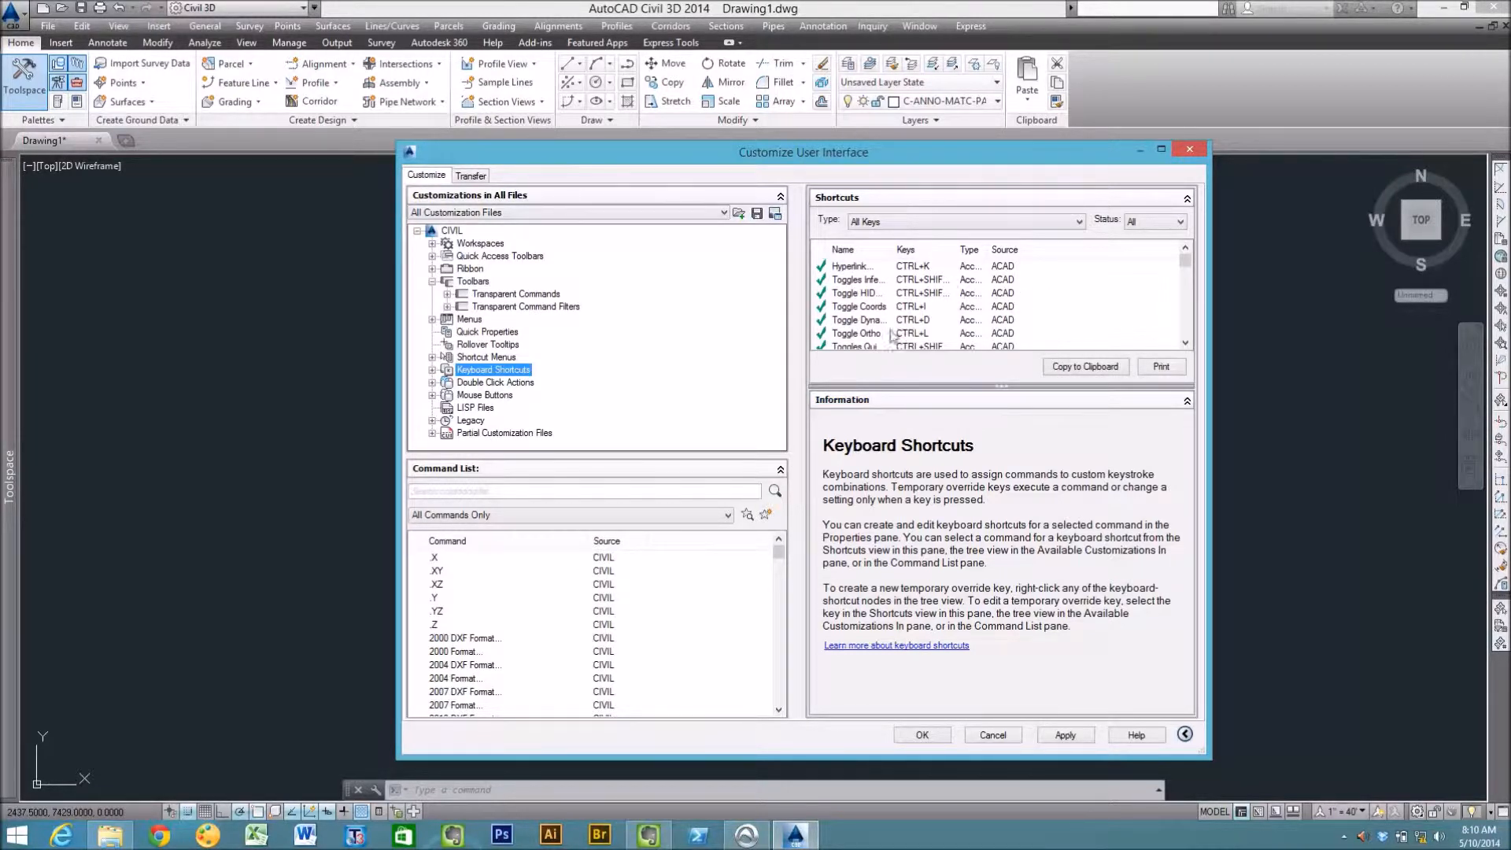
click(502, 383)
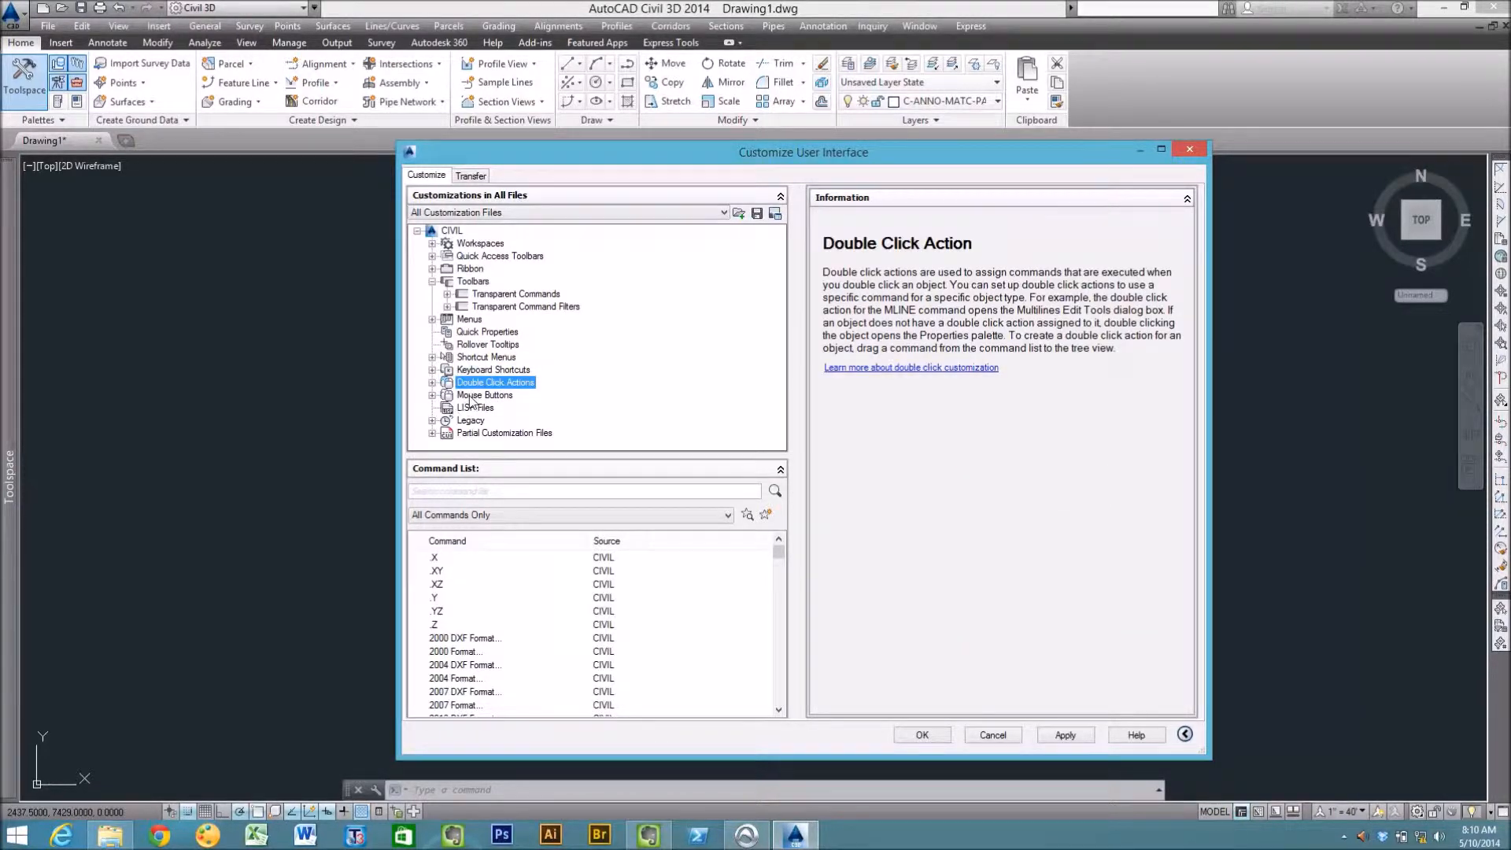
Examine the Mouse Buttons category and its Click, Shift+Click, Ctrl+Click and Ctrl+Shift+Click entries
click(475, 396)
click(432, 395)
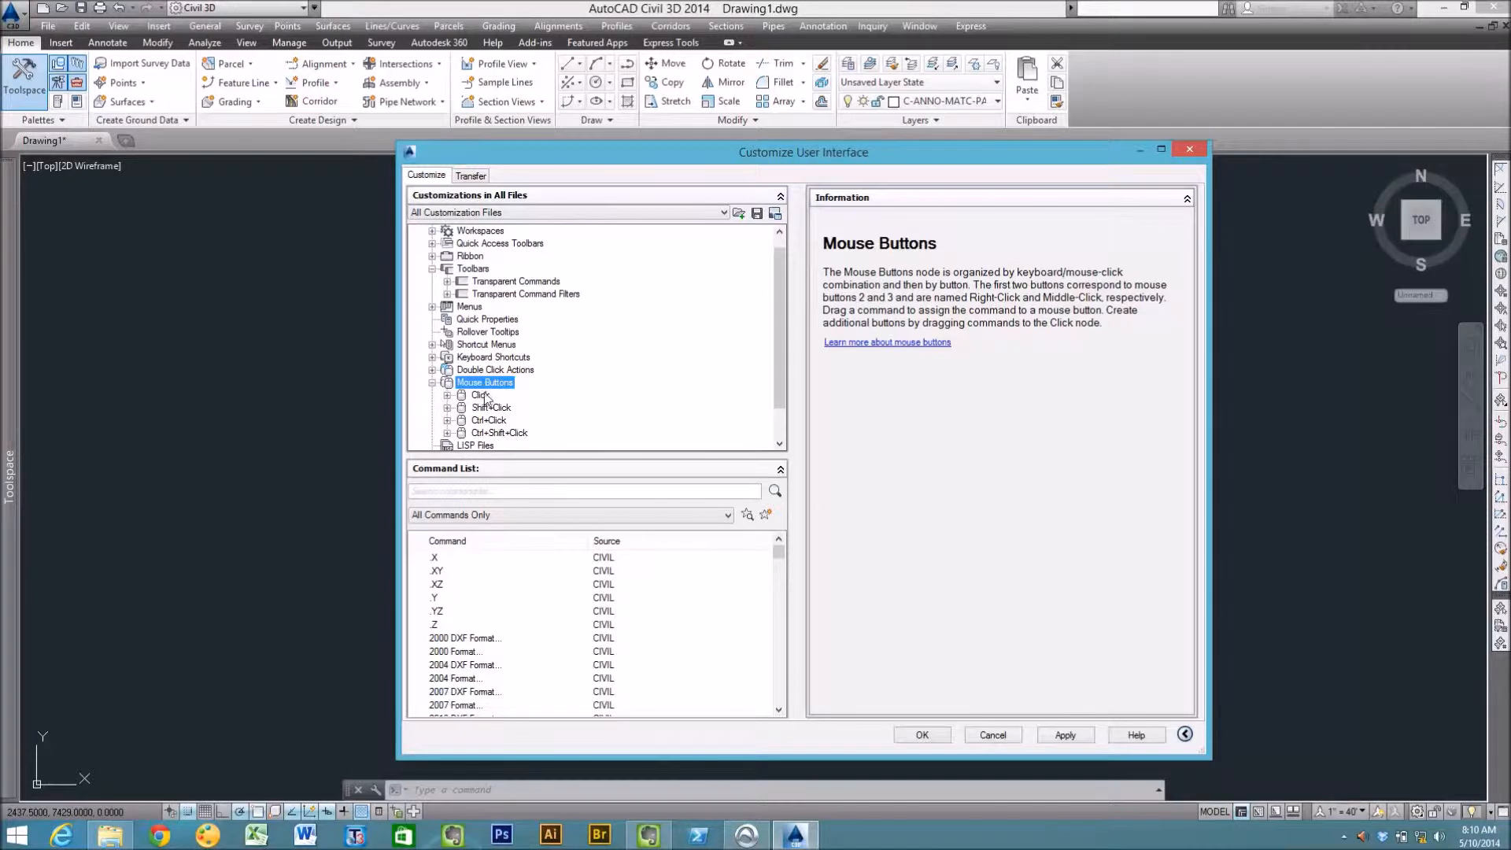
click(480, 396)
click(485, 409)
click(487, 421)
click(488, 434)
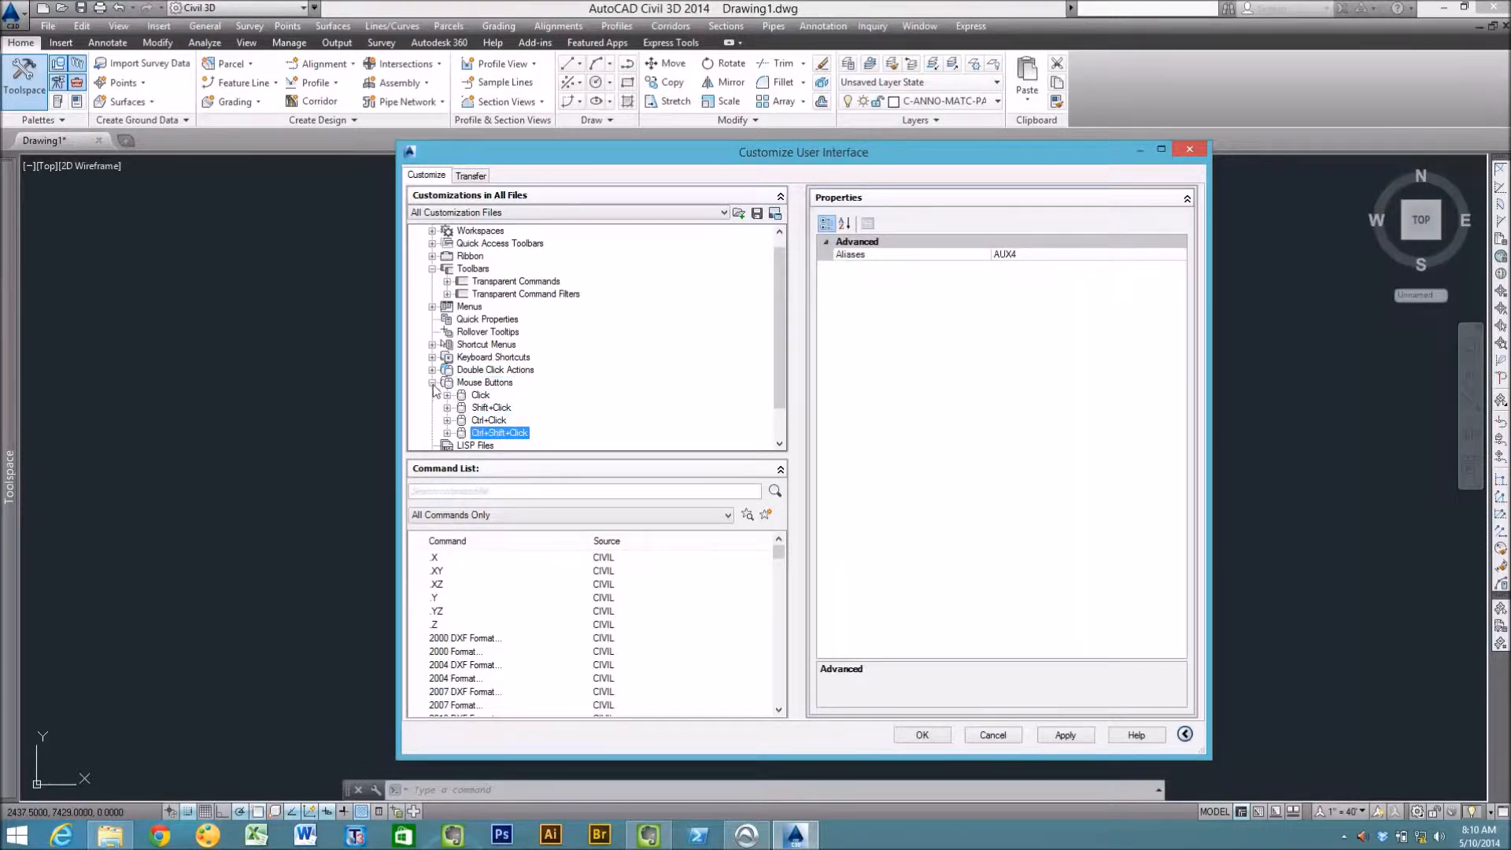
click(432, 383)
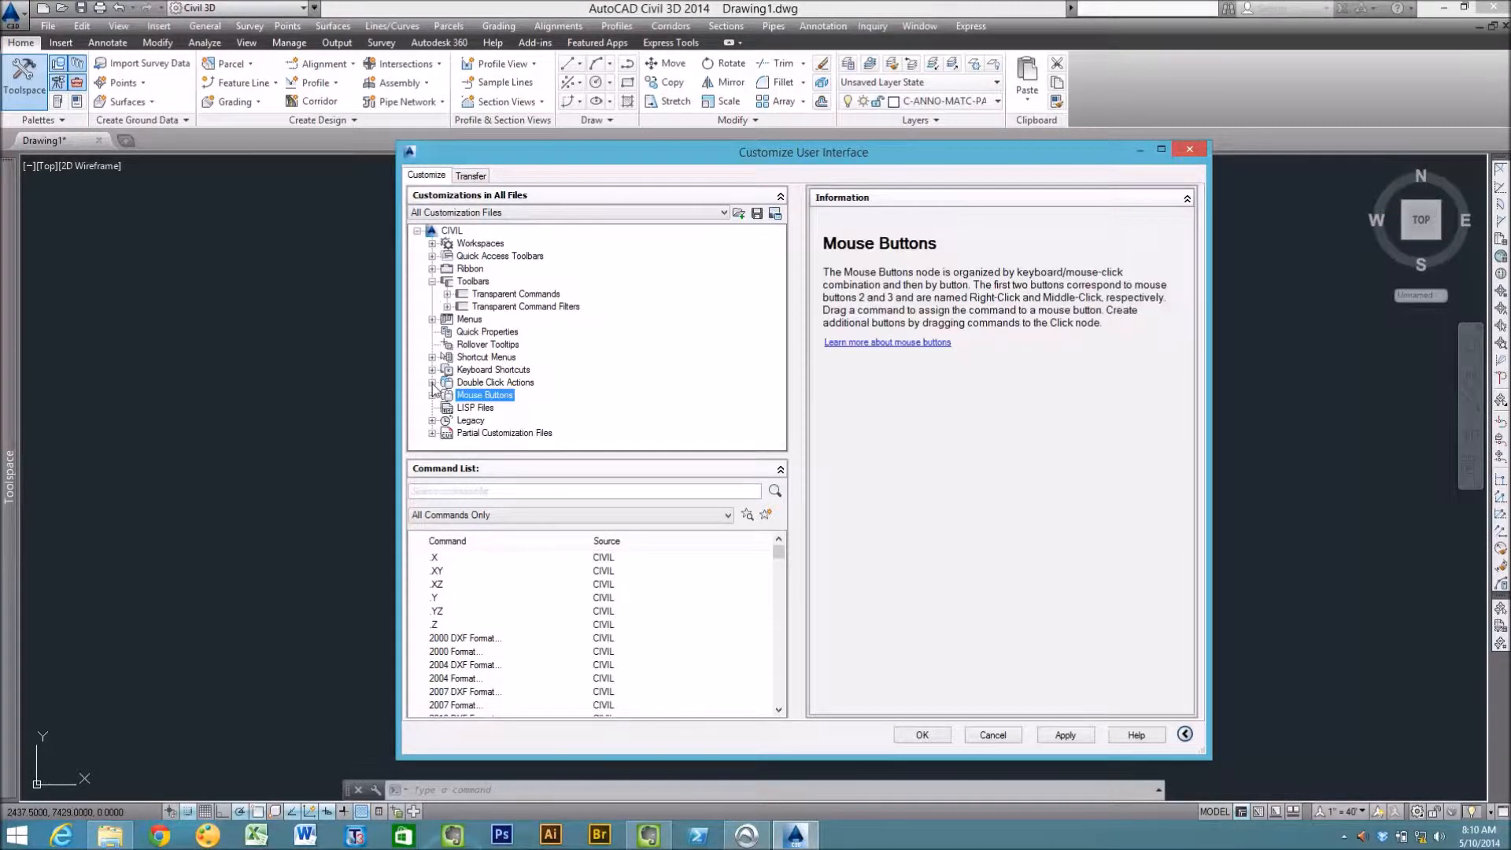
View the LISP Files description and the interface elements grouped under the Legacy category
click(473, 408)
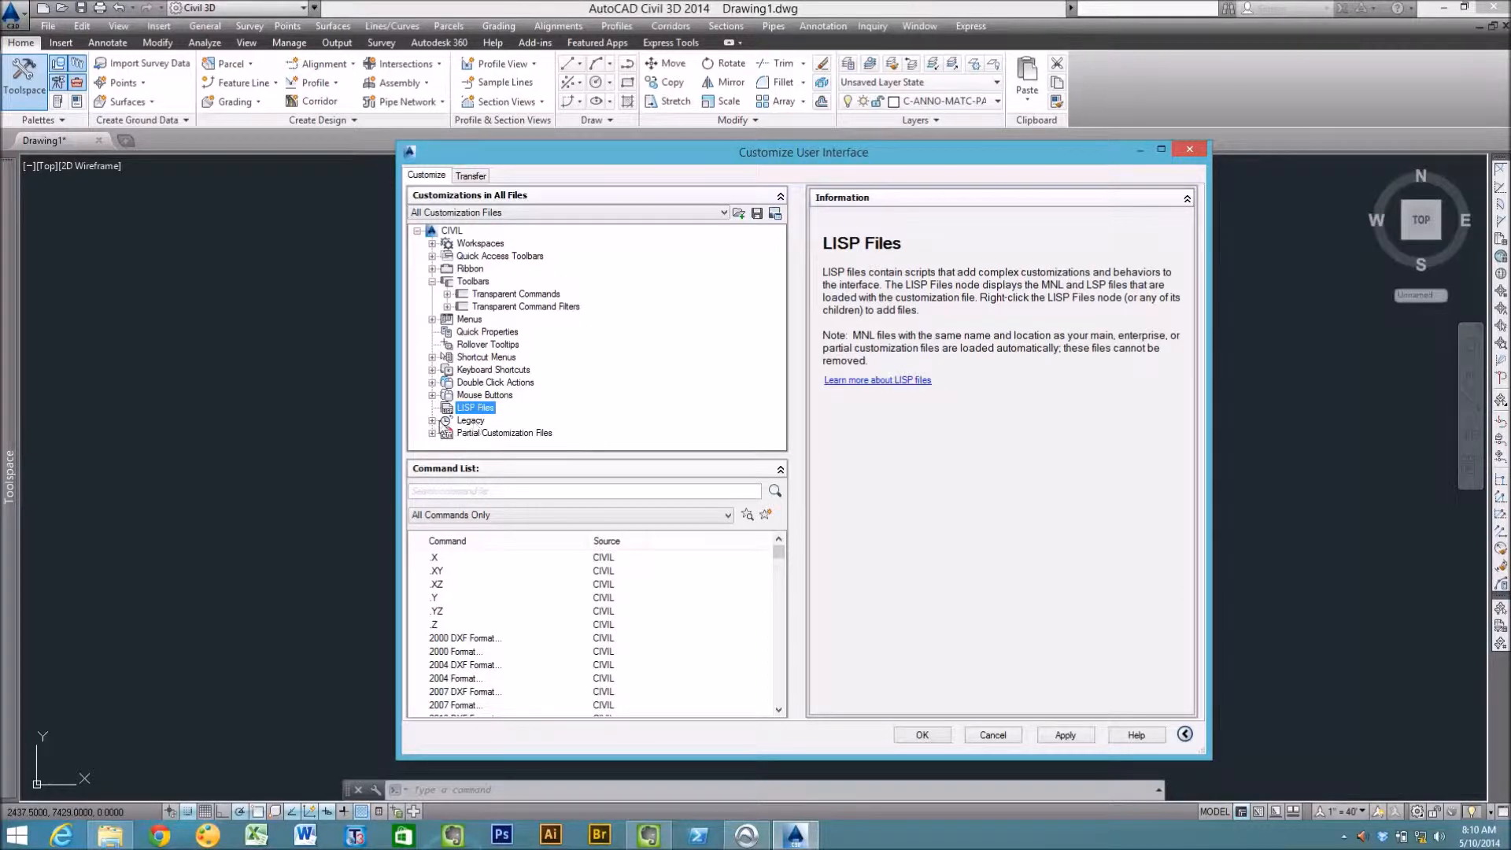
click(476, 422)
click(431, 421)
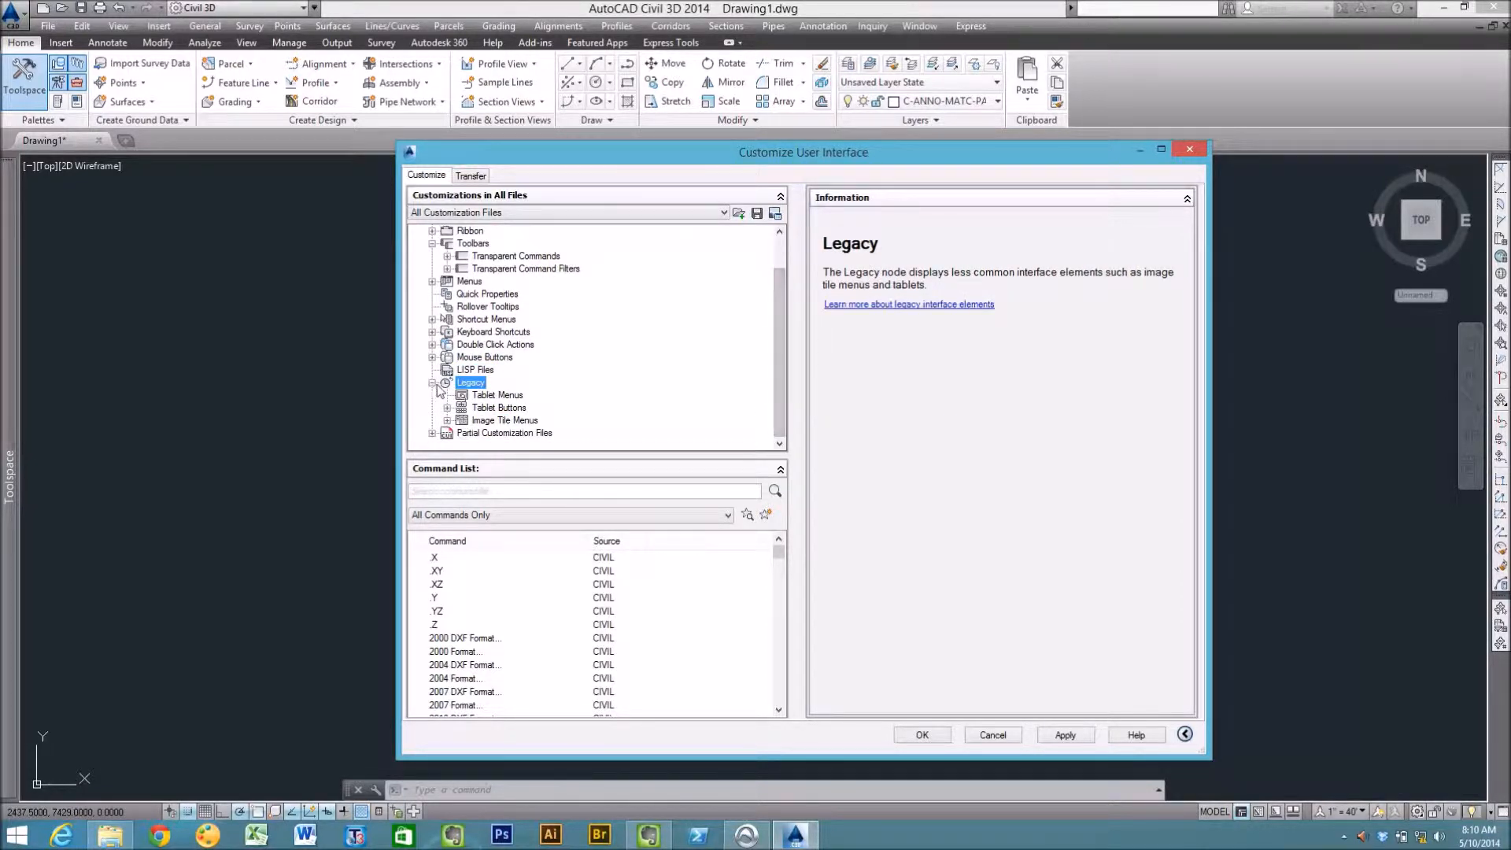
click(432, 384)
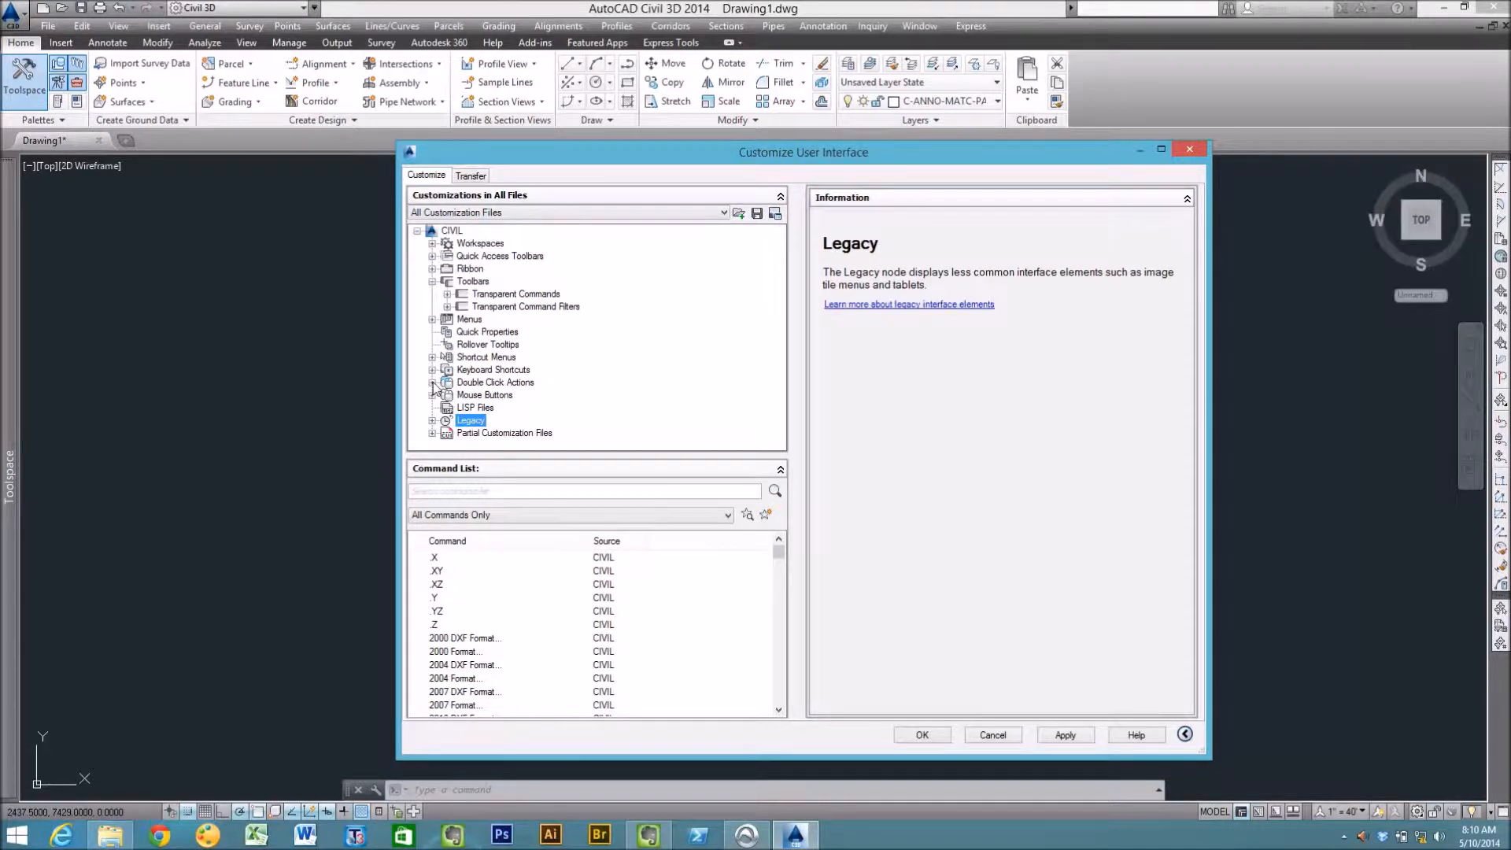
Expand Partial Customization Files and go through its entries from ACAD to EXPRESS, then view the ACAD and PLANNINGANALYSIS properties
click(433, 434)
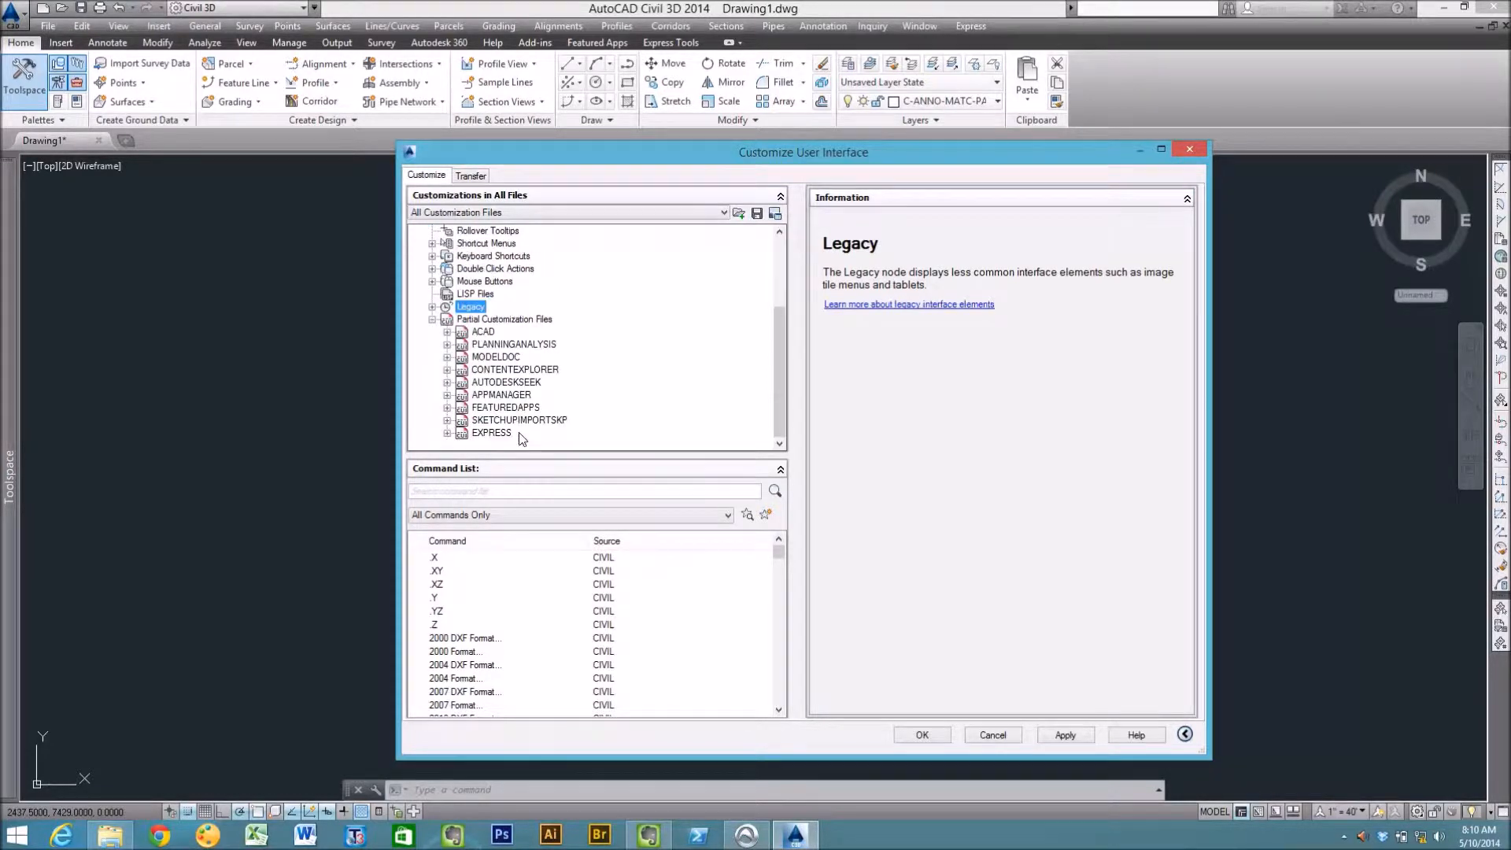
click(486, 333)
click(487, 347)
click(487, 358)
click(489, 370)
click(486, 383)
click(488, 395)
click(488, 408)
click(488, 421)
click(488, 433)
click(496, 334)
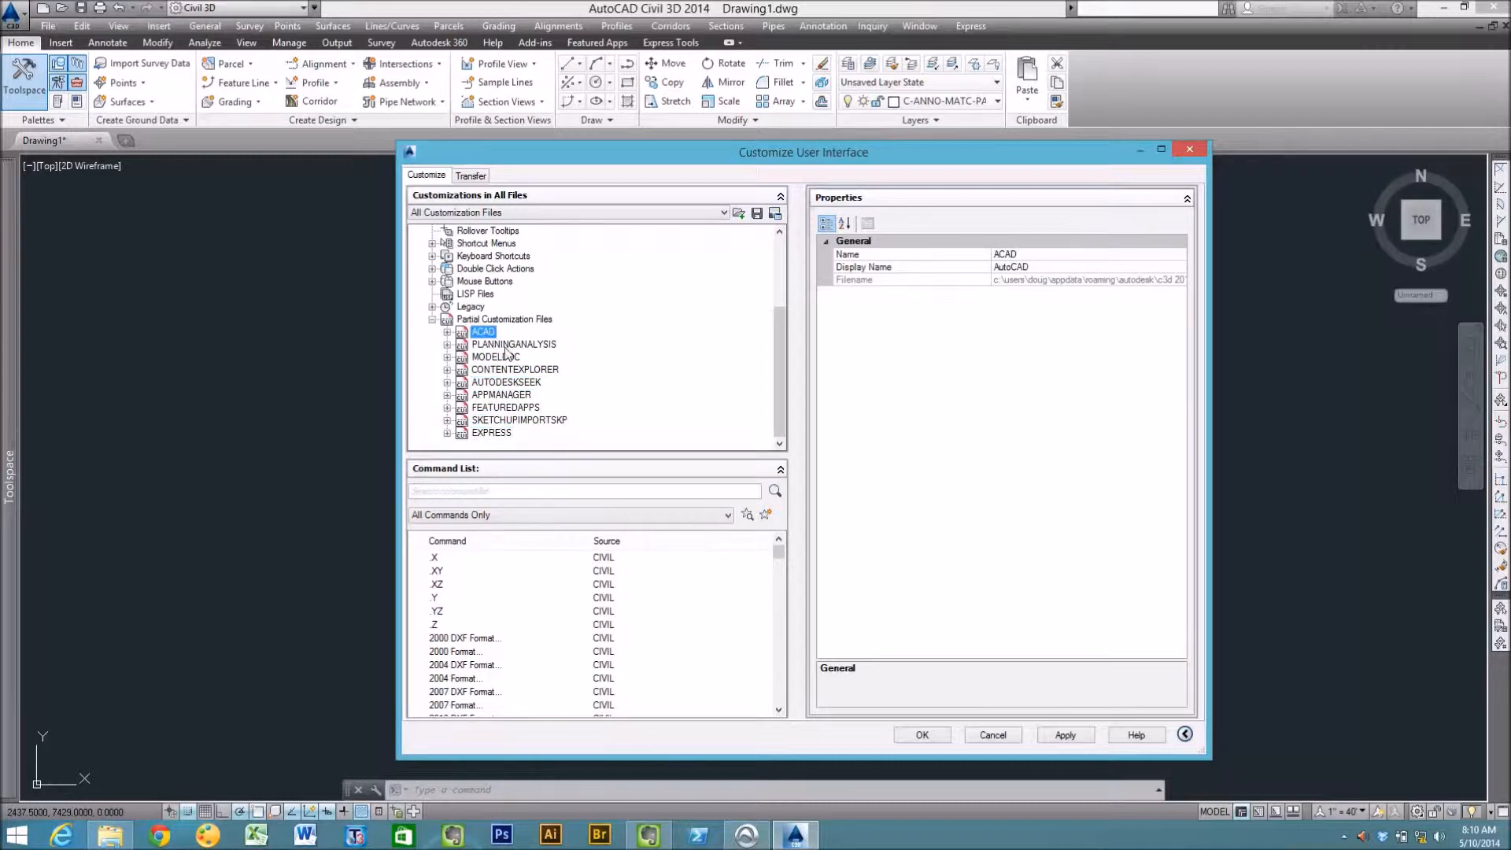
click(505, 347)
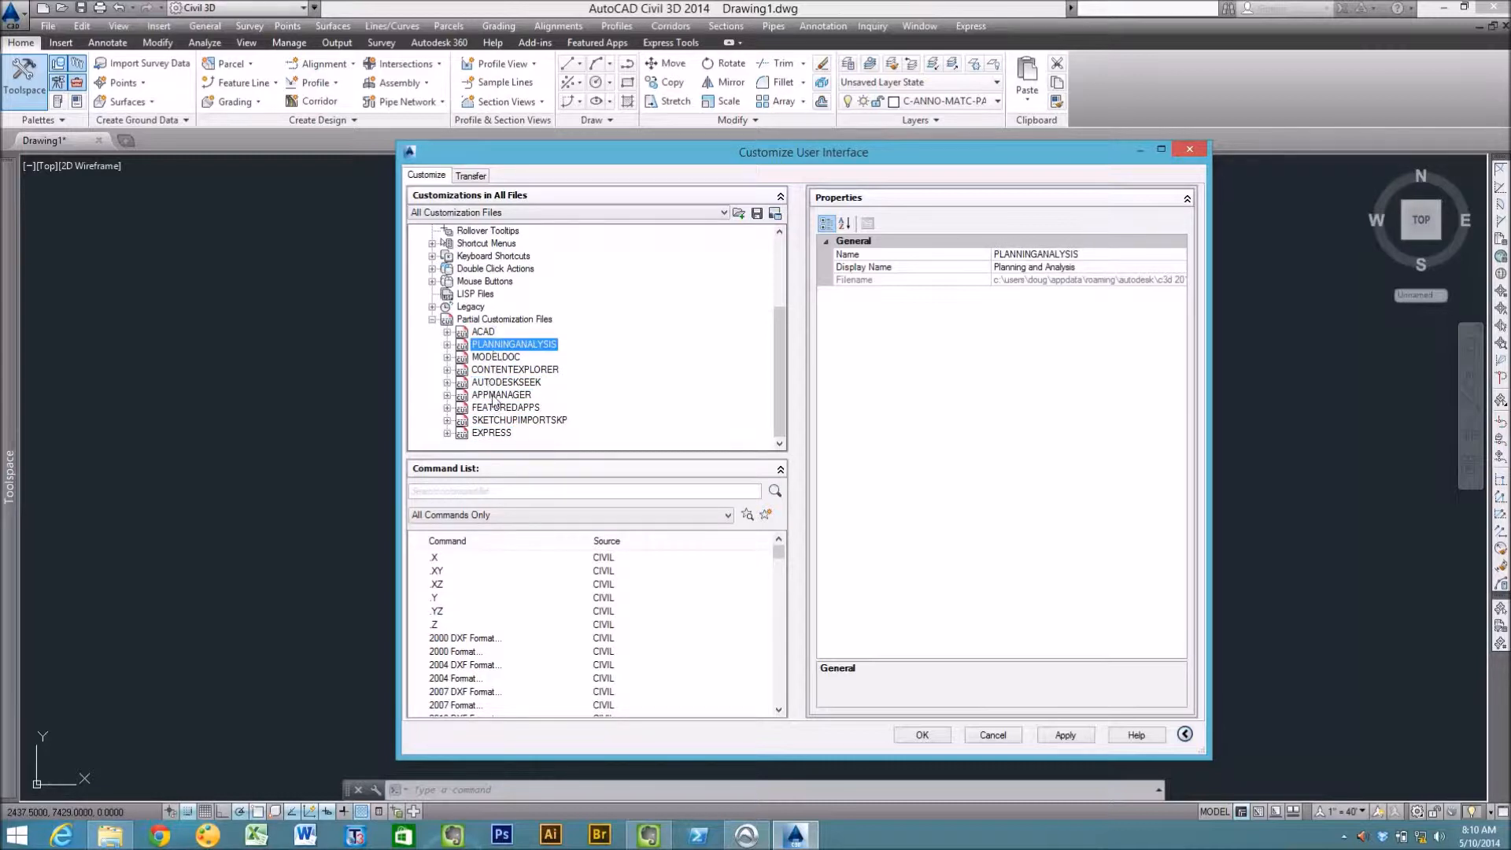
Examine the Ribbon and Toolbars contents of the AUTODESKSEEK partial customization file
click(447, 383)
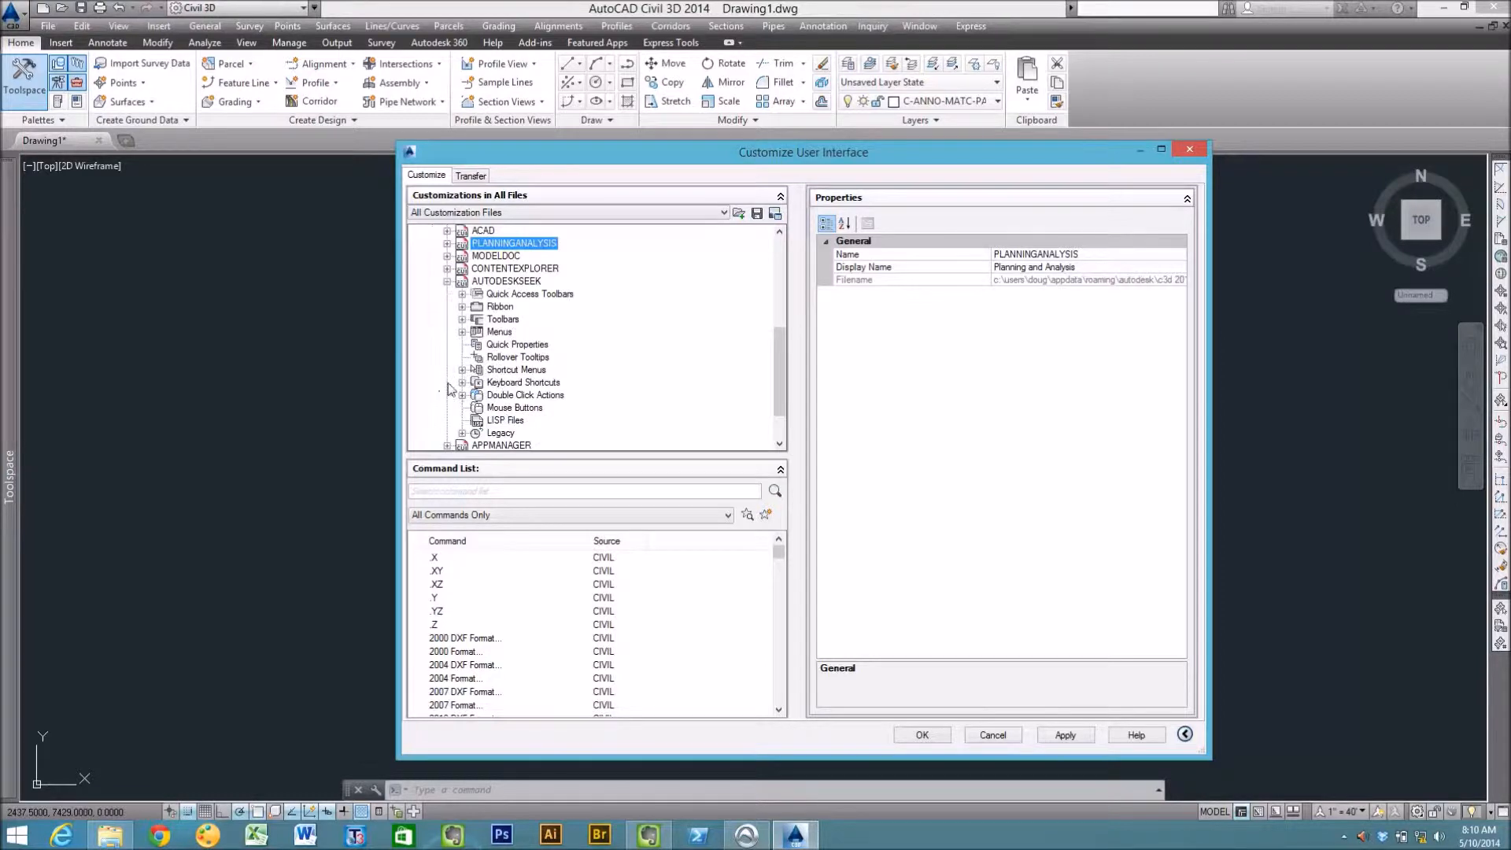
click(462, 319)
click(462, 306)
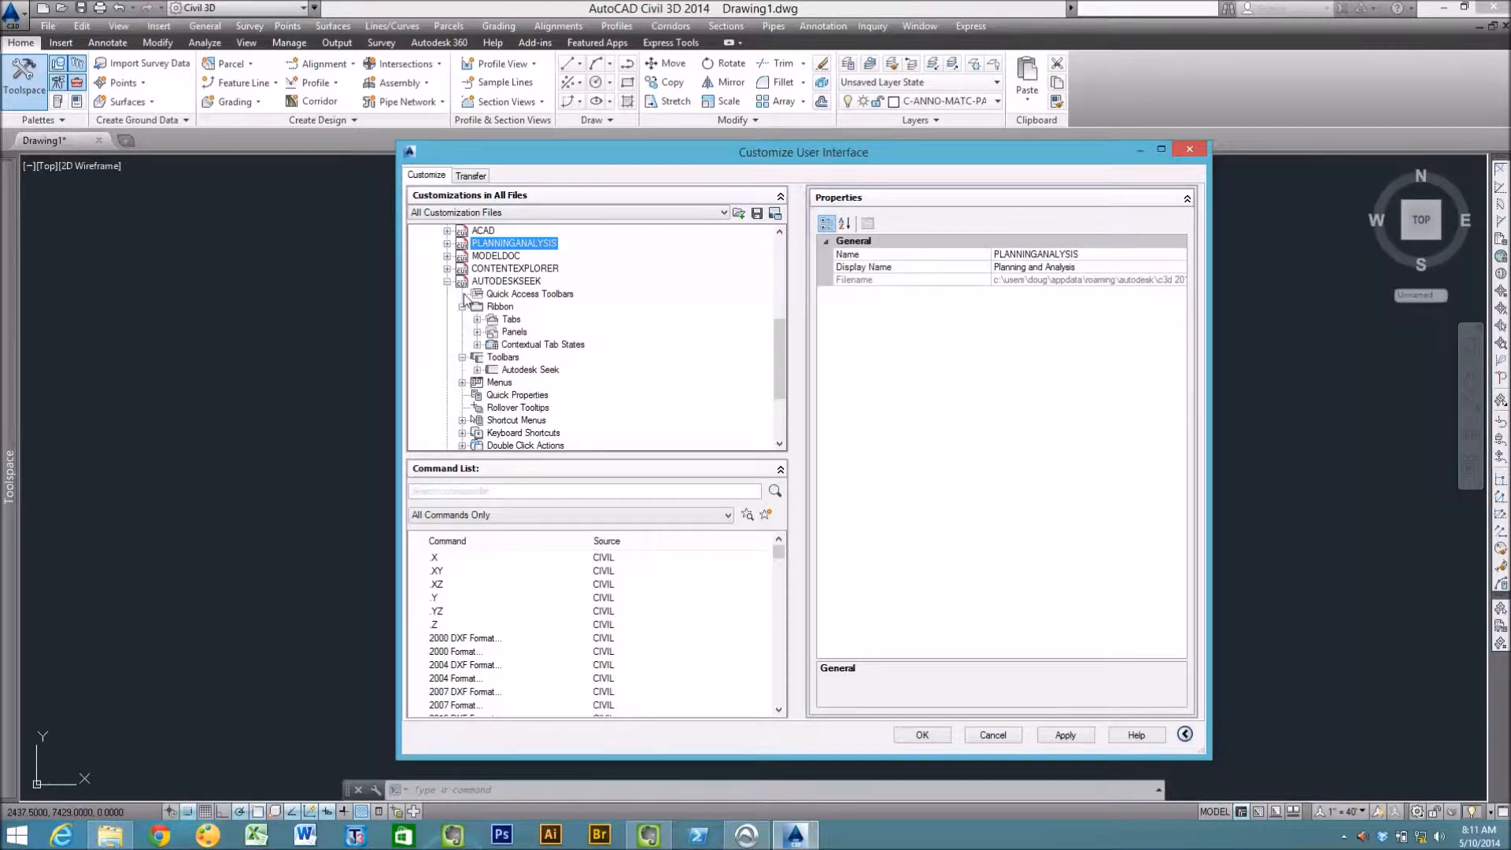
click(463, 306)
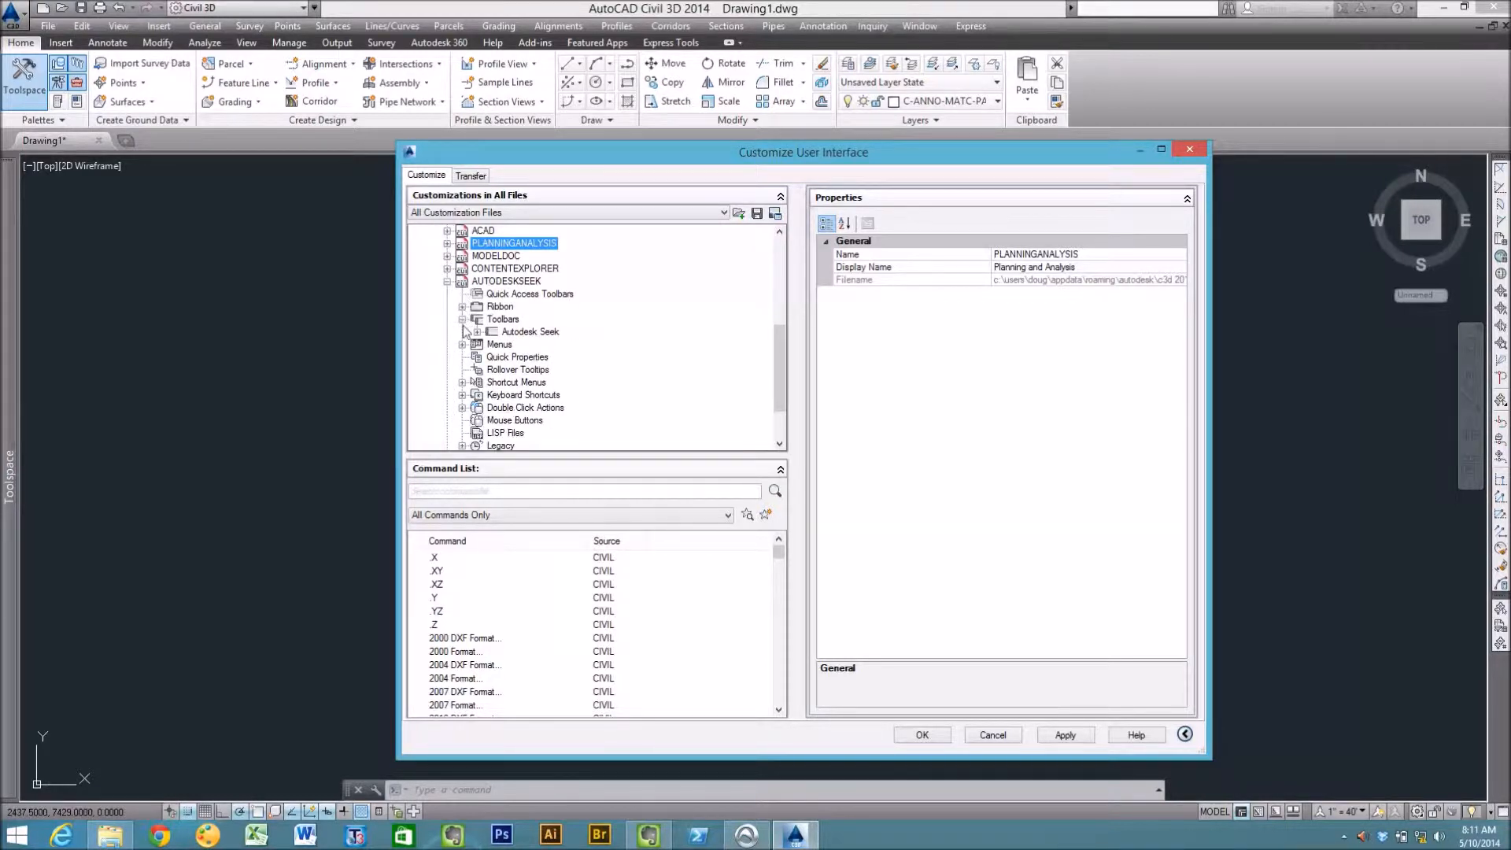
Examine the Ribbon tabs in the PLANNINGANALYSIS partial customization file, then collapse it and the AUTODESKSEEK file
click(447, 243)
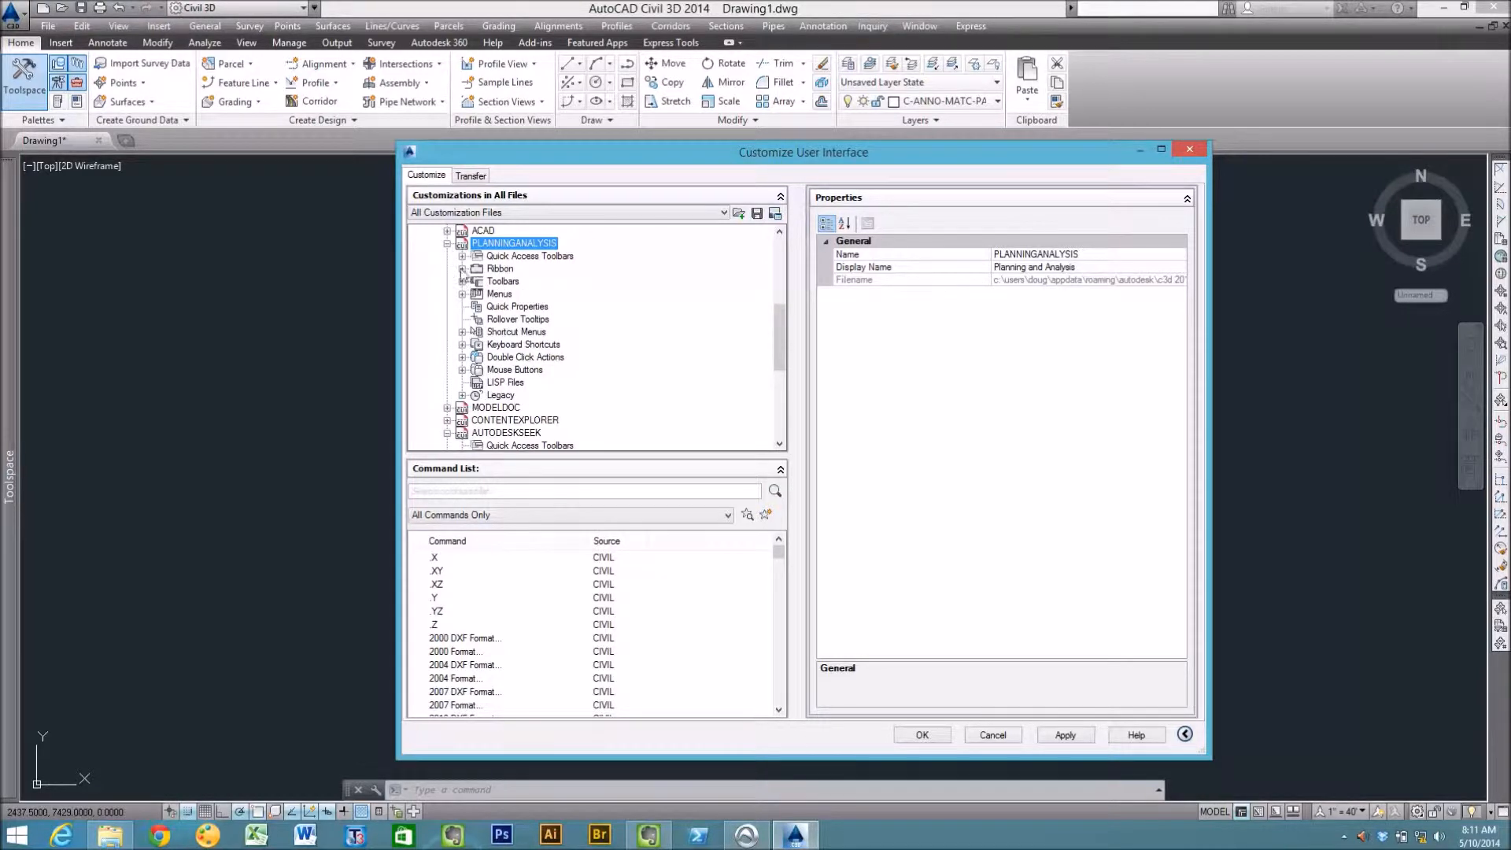
click(462, 269)
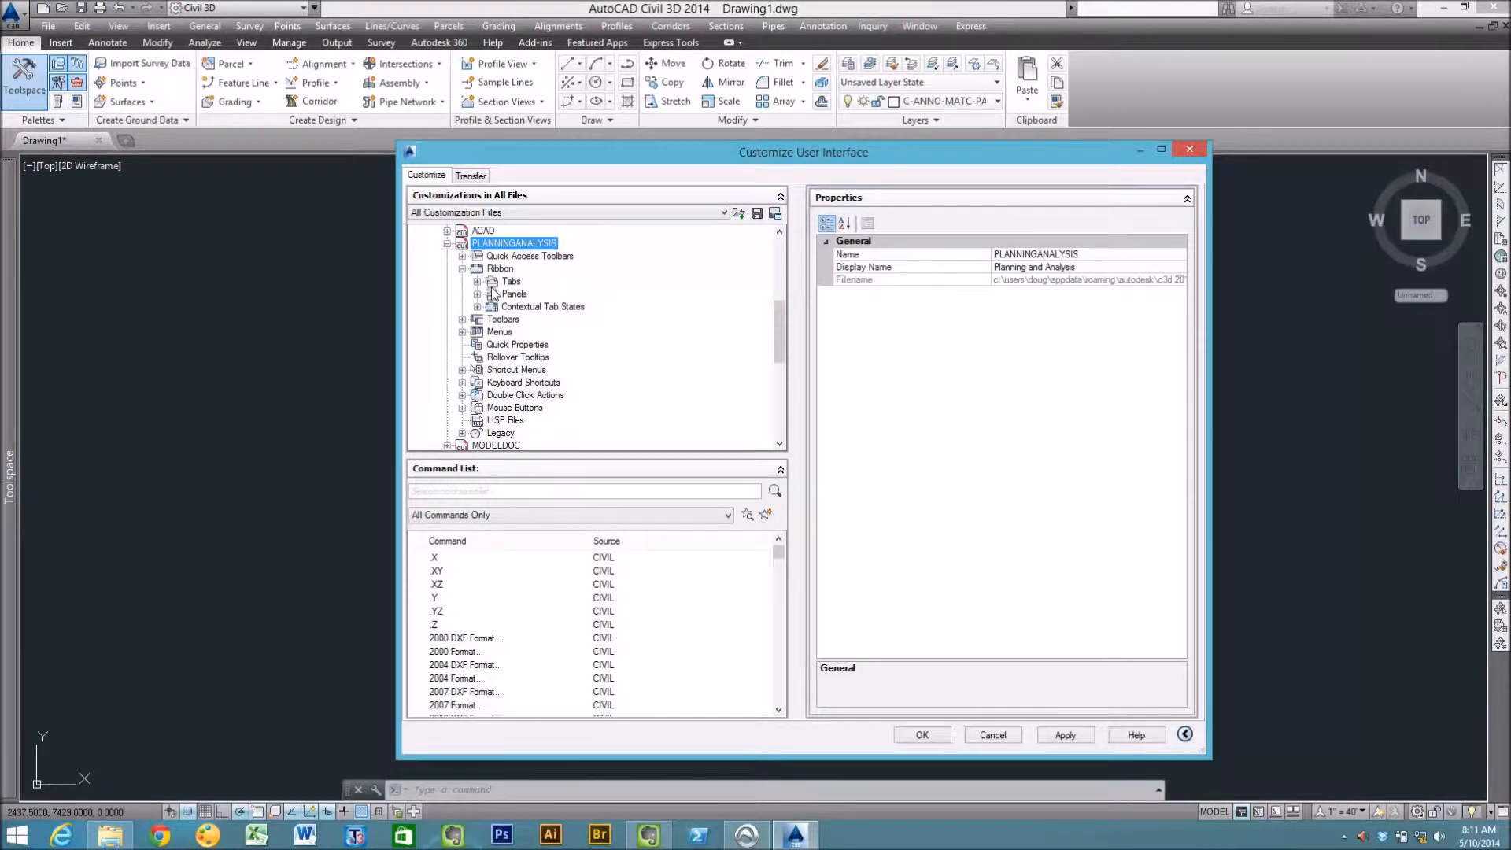
click(478, 282)
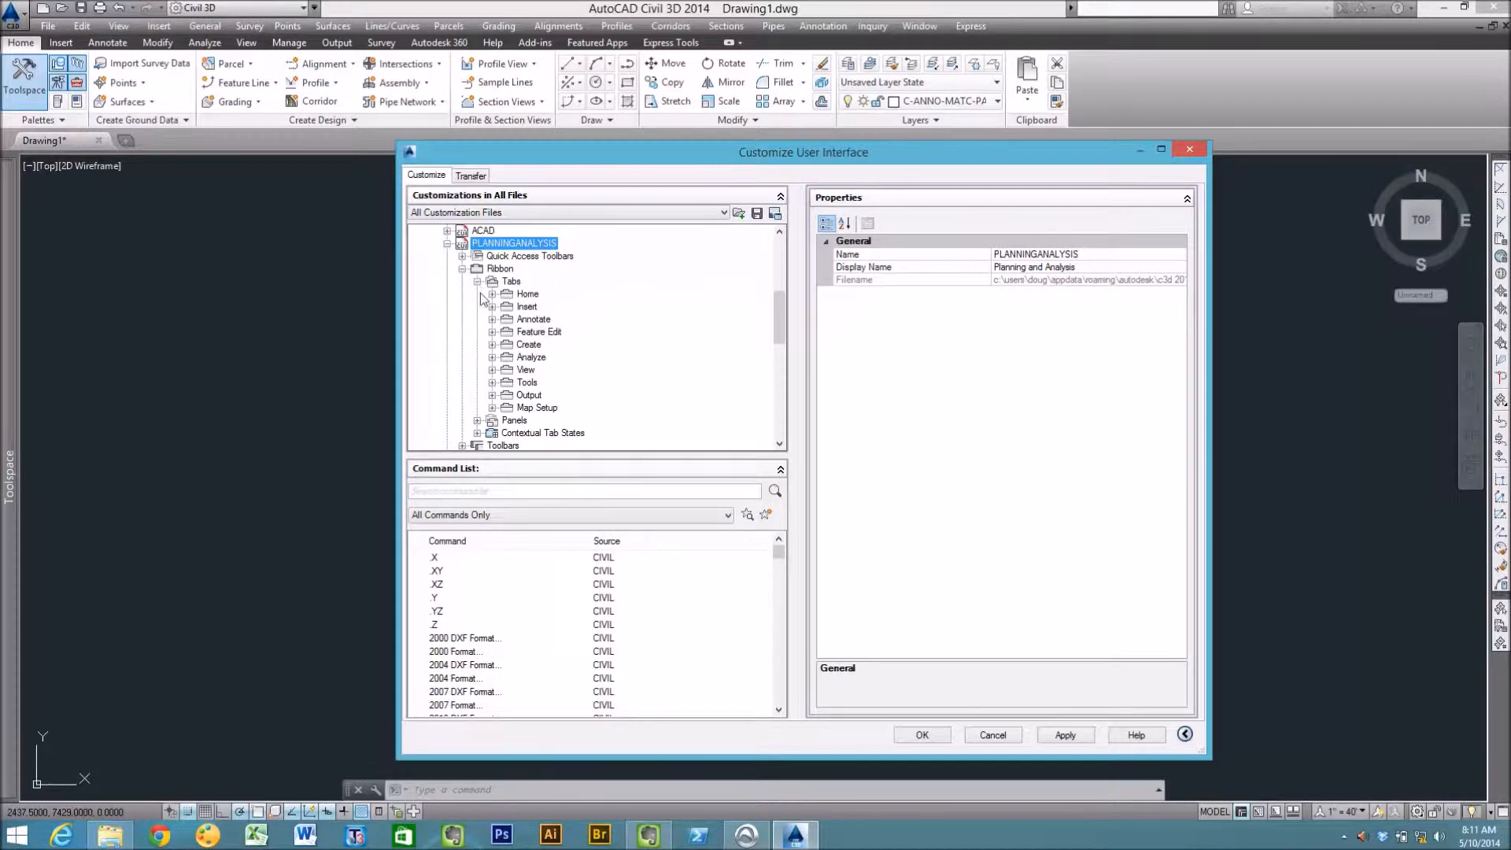
click(477, 281)
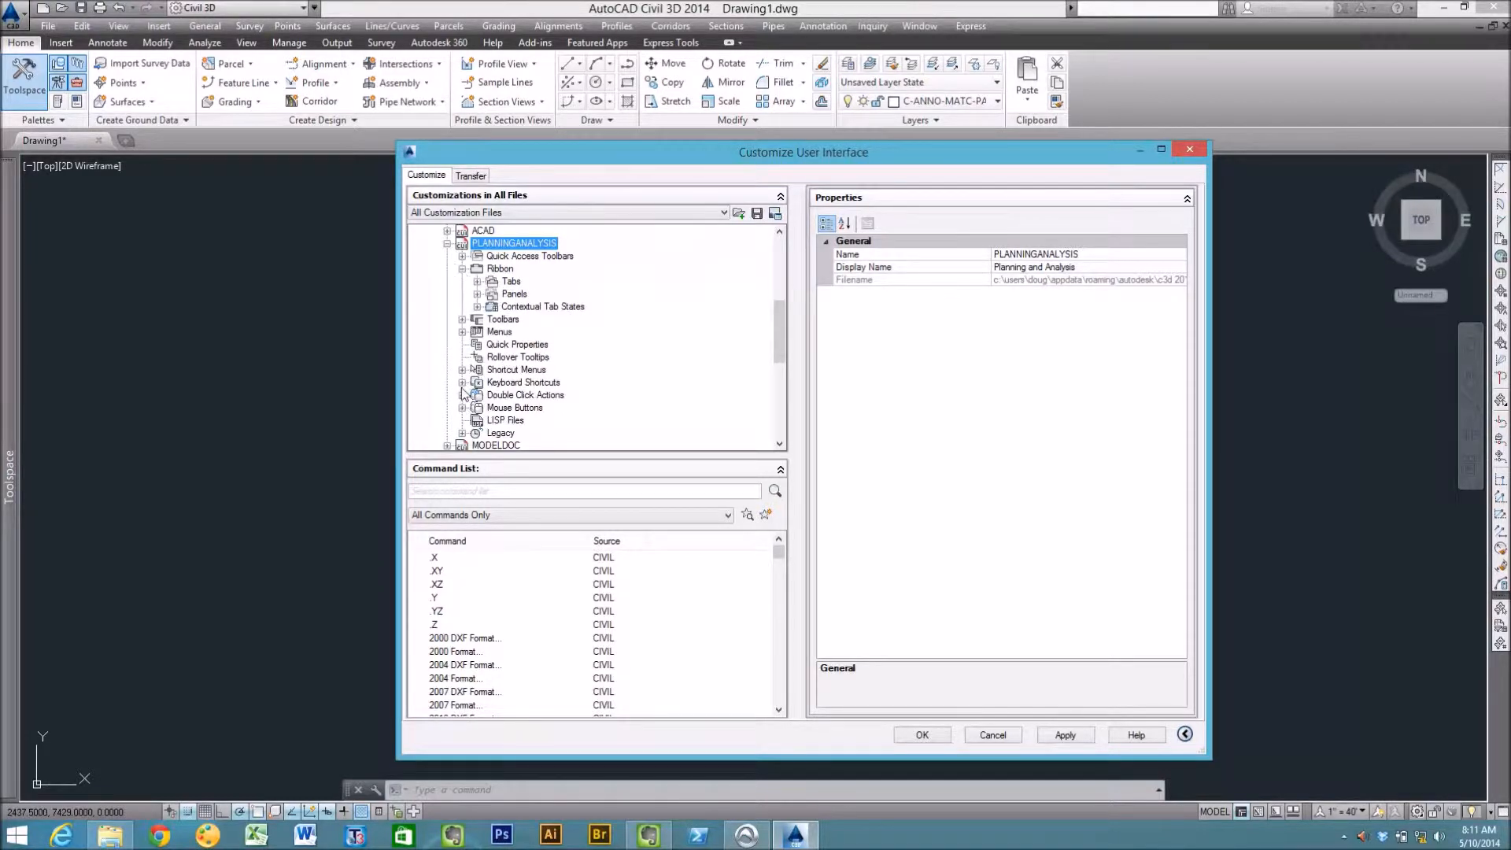
click(447, 244)
click(447, 281)
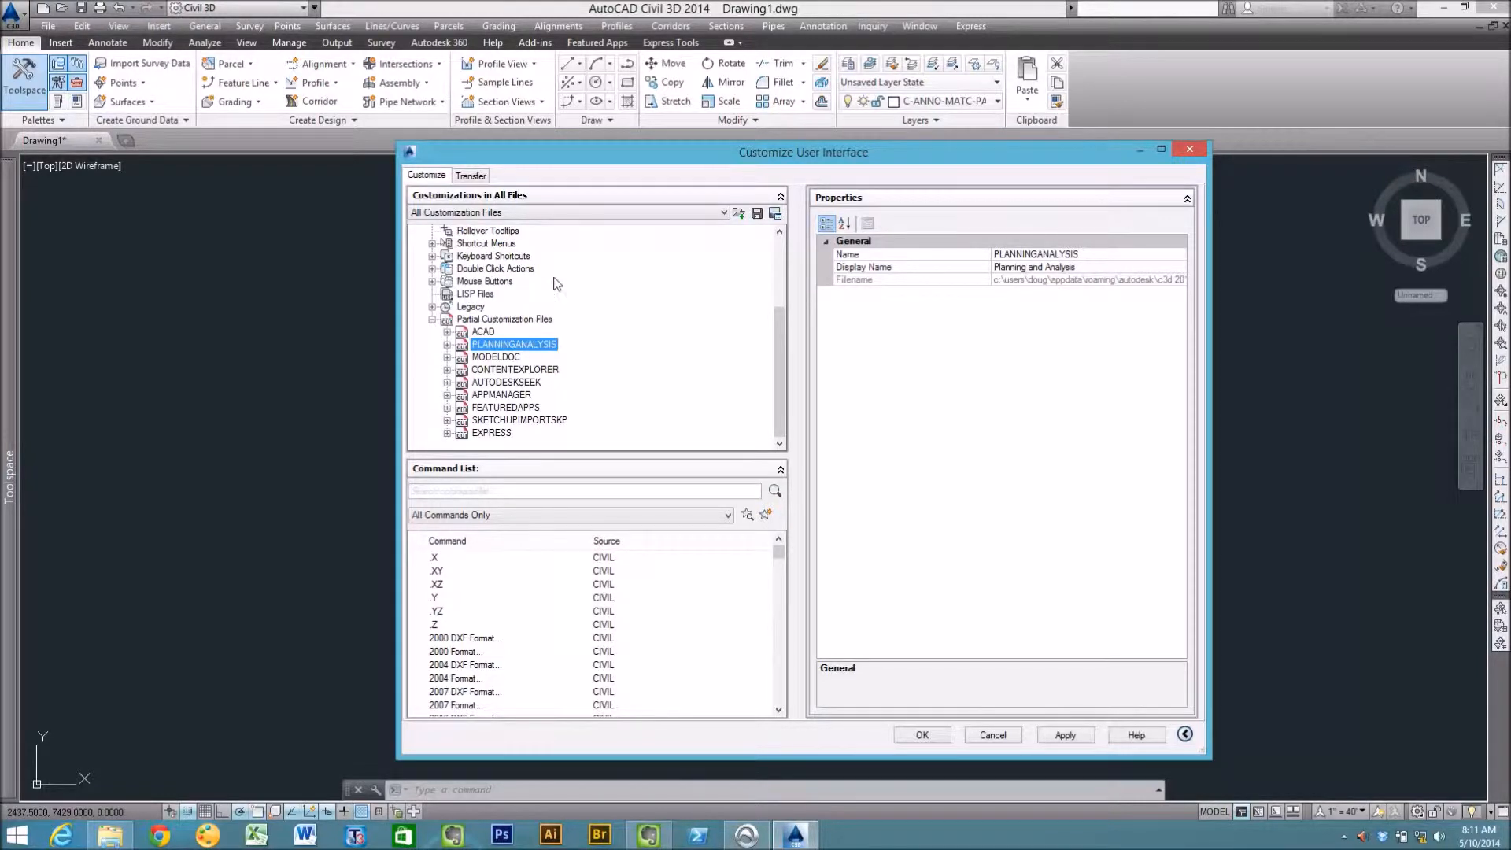
drag(775, 329, 784, 256)
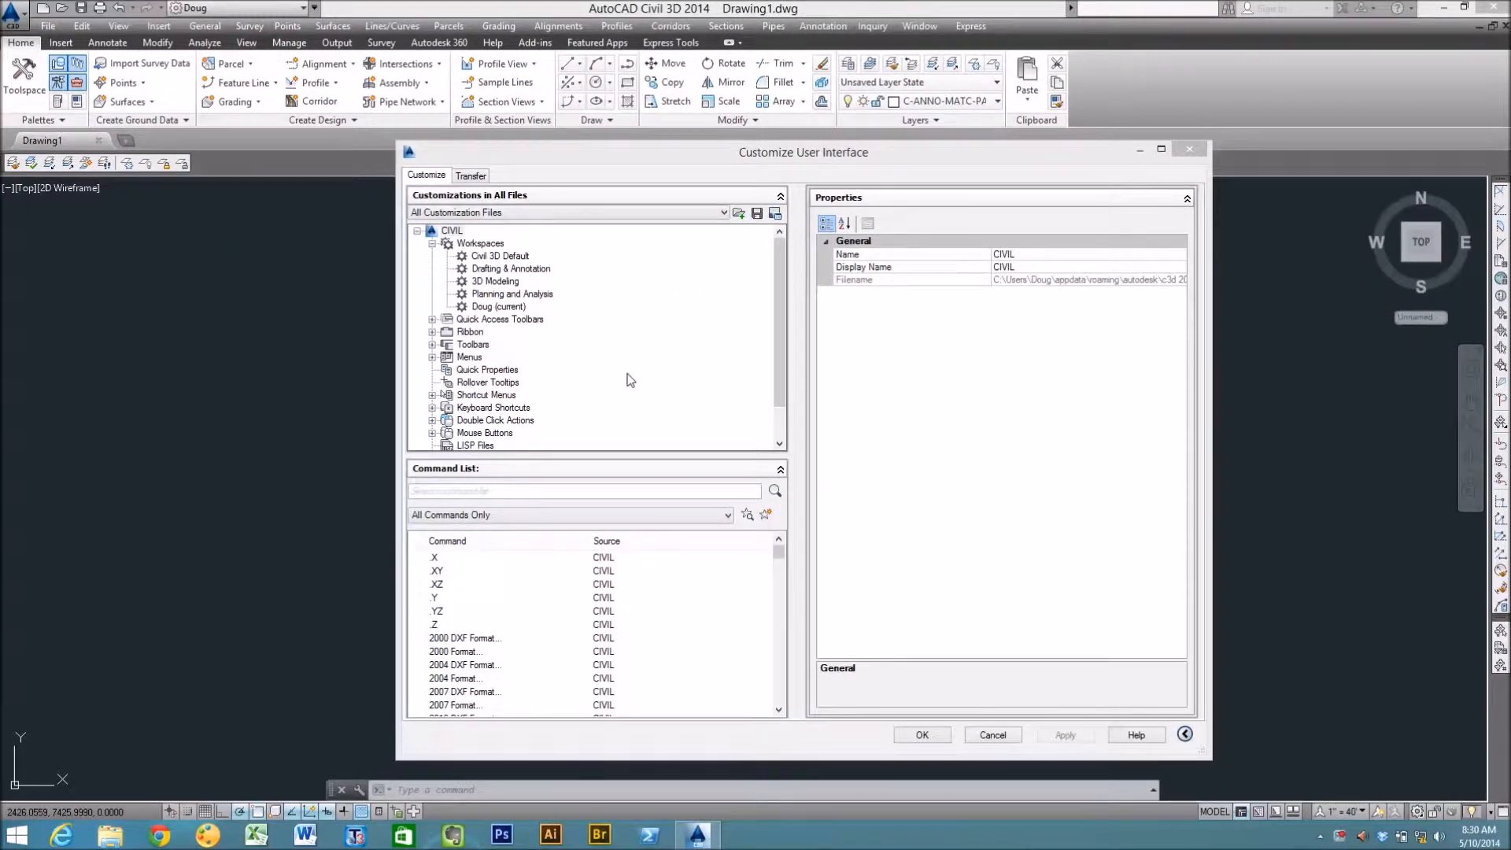
View the contents and properties of each workspace from the current one to Planning and Analysis, expanding the latter's Palettes
click(483, 307)
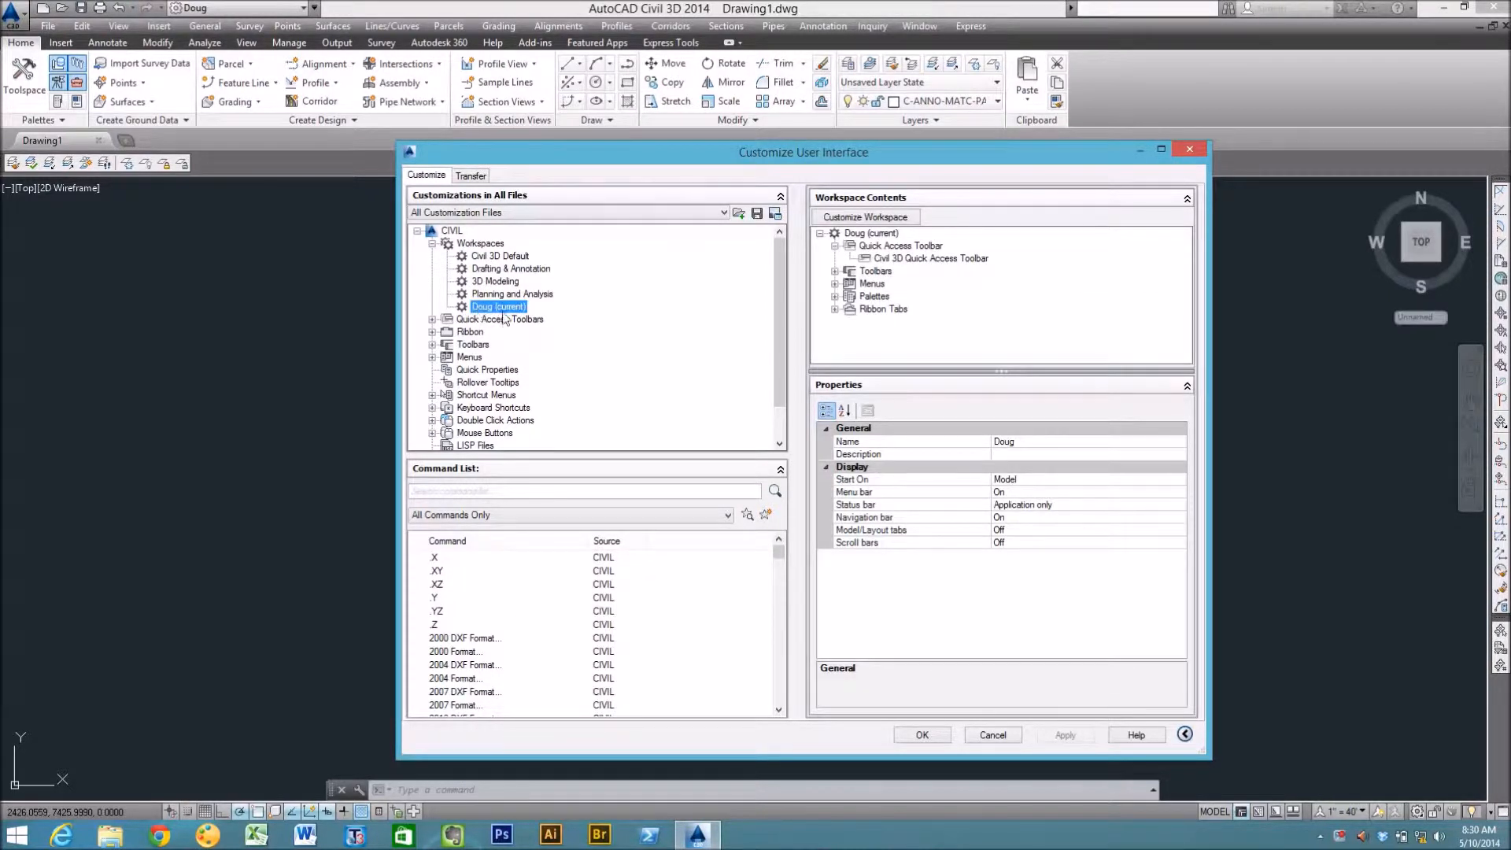
click(501, 257)
click(499, 270)
click(495, 282)
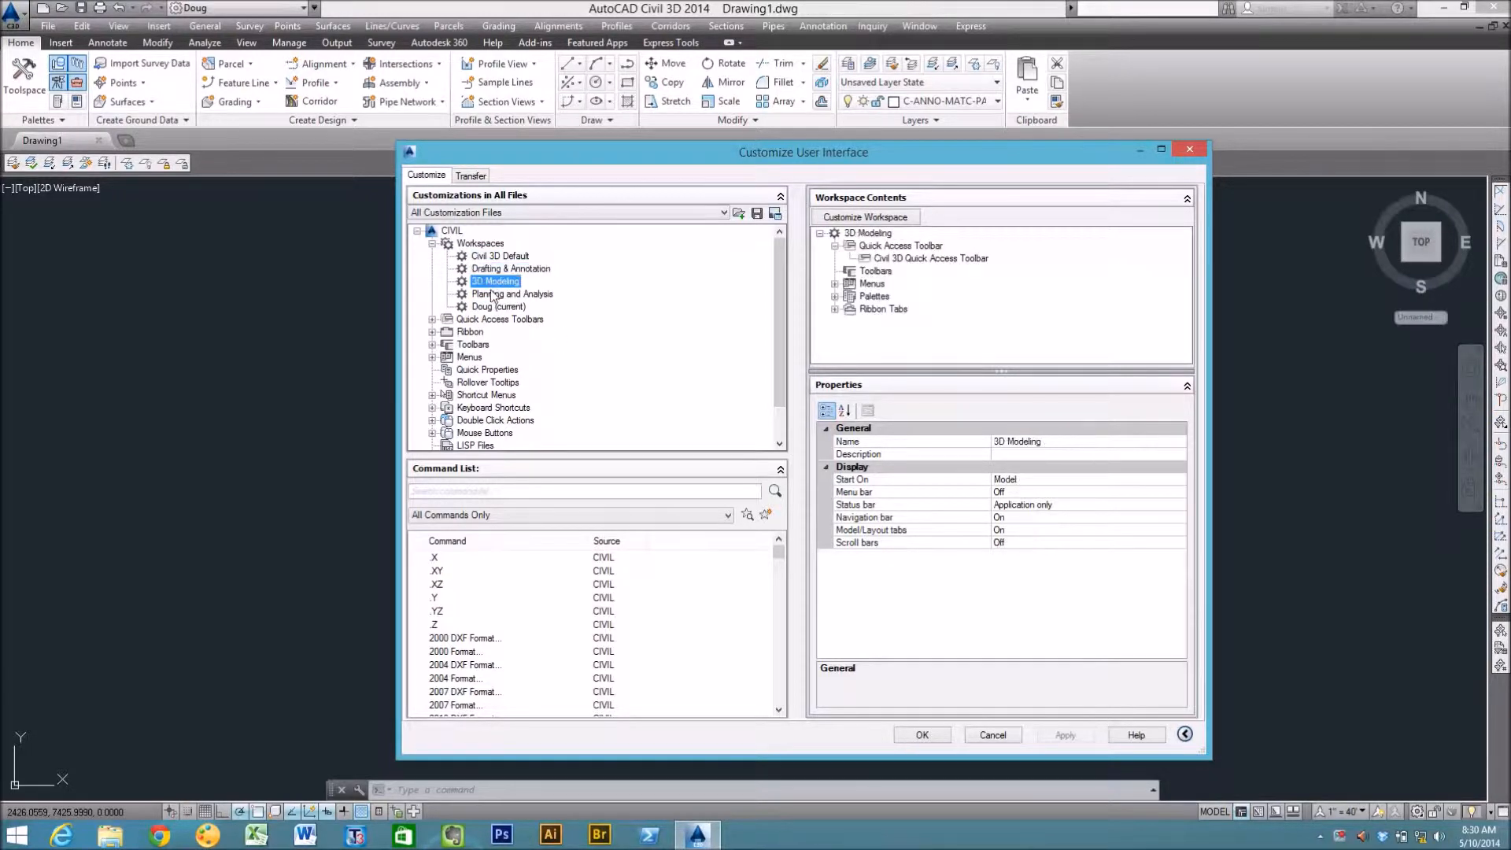
click(491, 295)
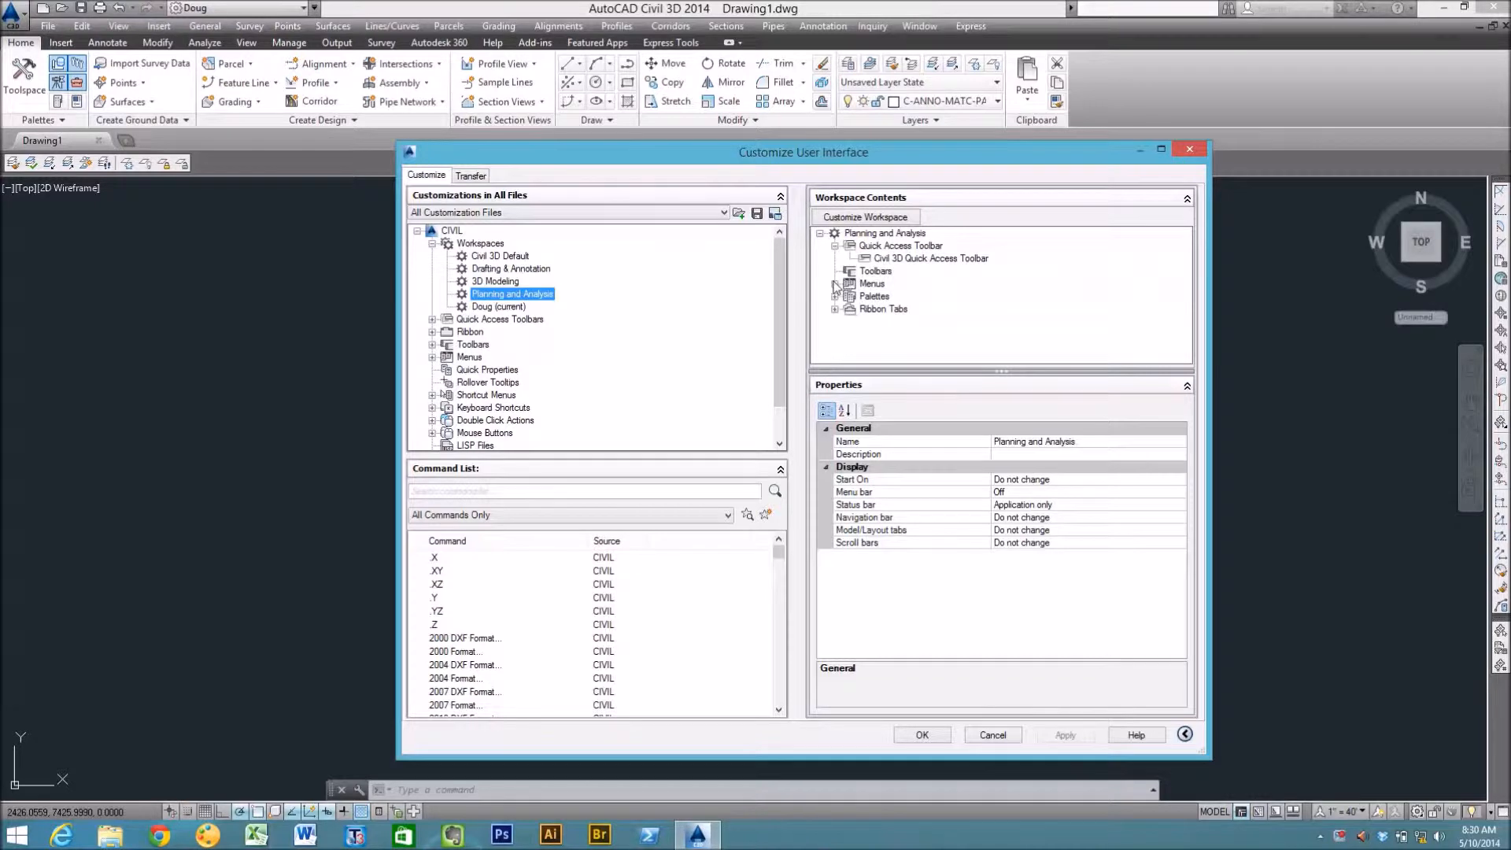
click(835, 296)
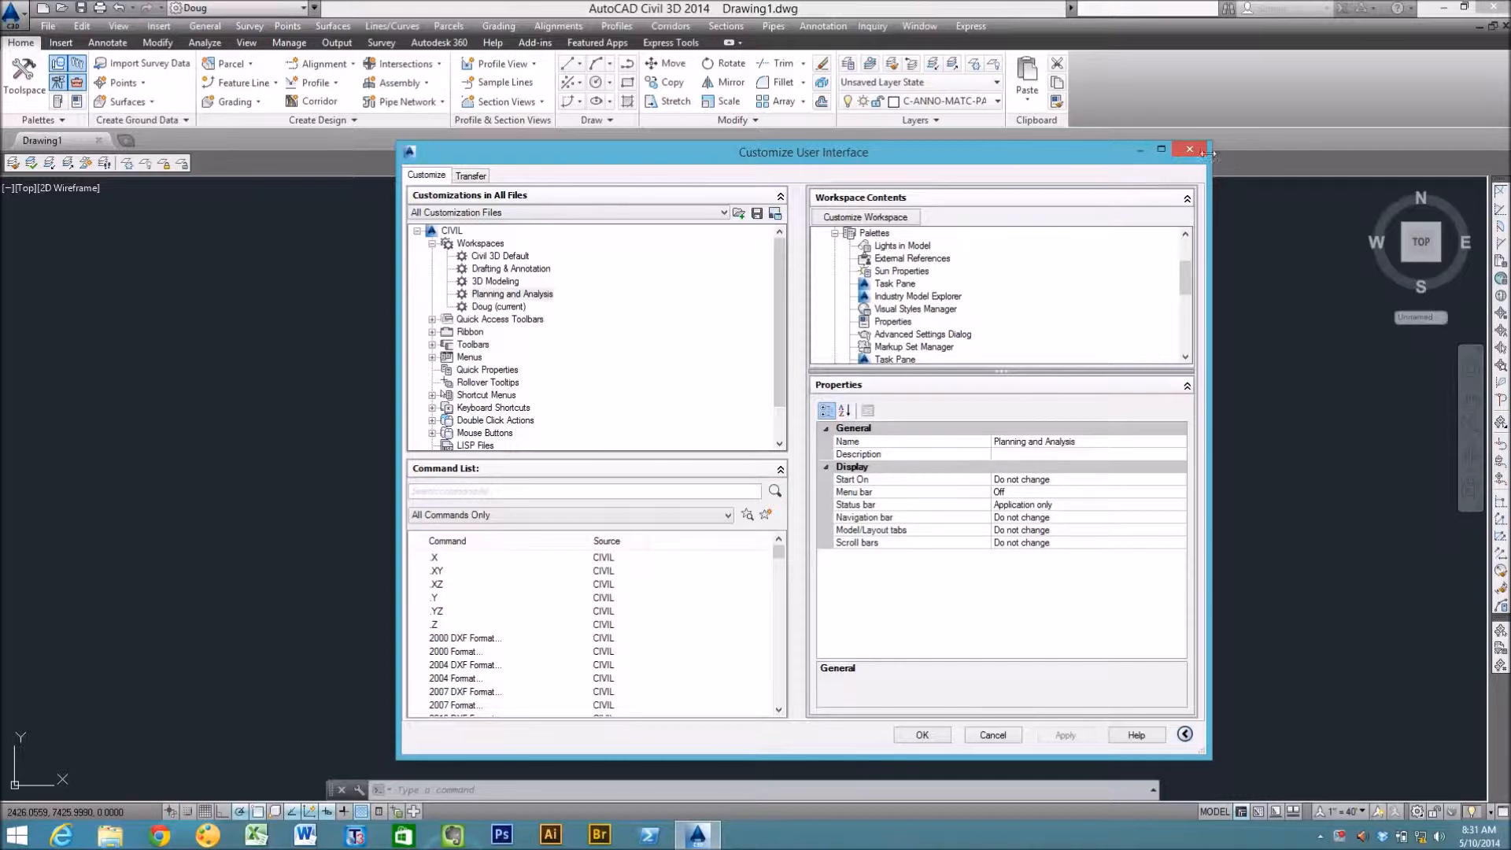
Review the Drafting & Annotation, 3D Modeling and Planning and Analysis workspaces again, then close the Customize User Interface editor
click(510, 269)
click(496, 281)
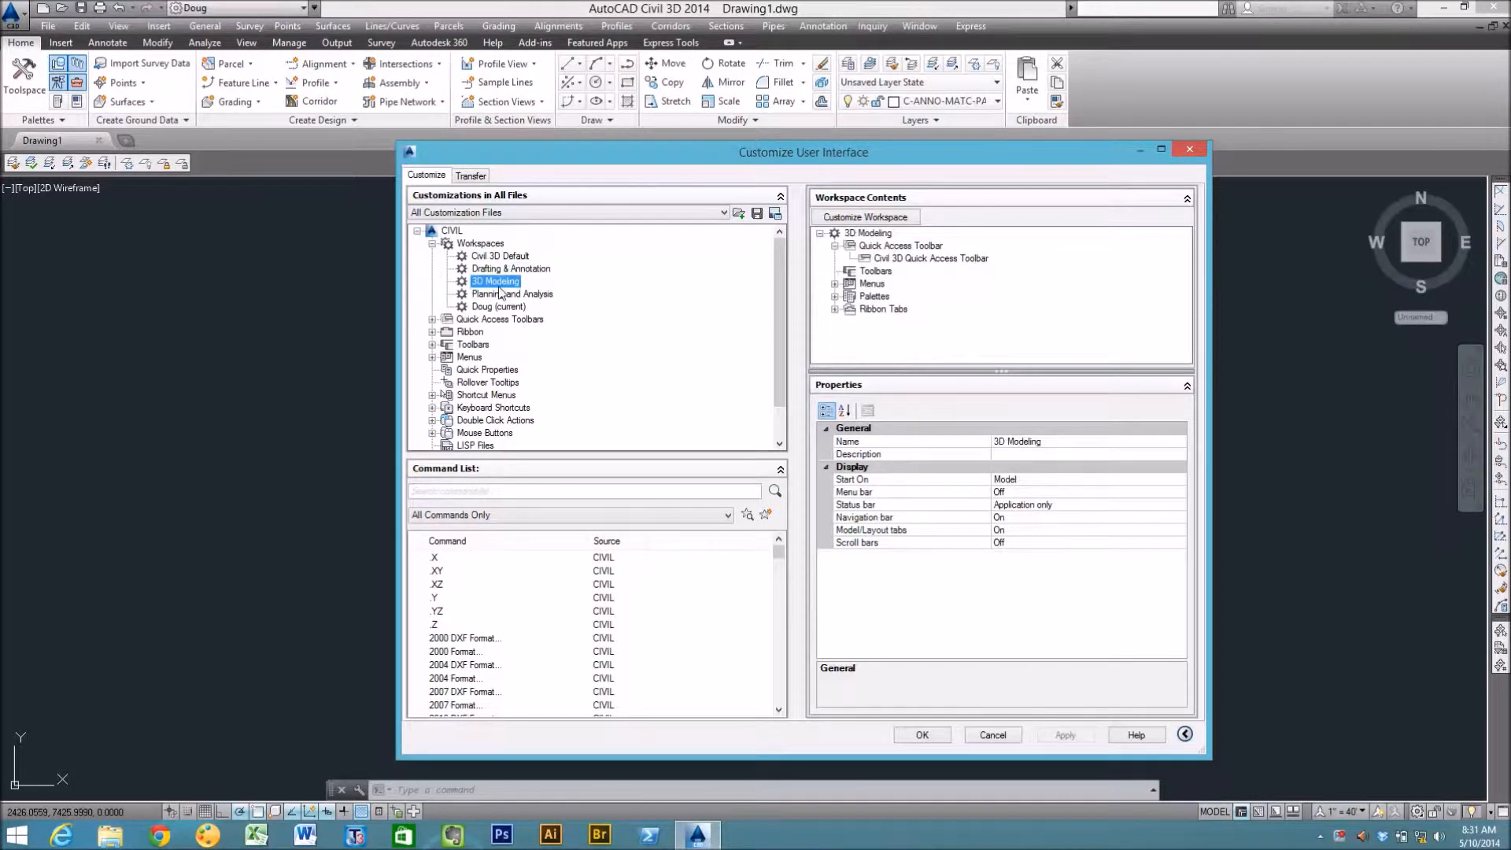
click(501, 295)
click(1189, 149)
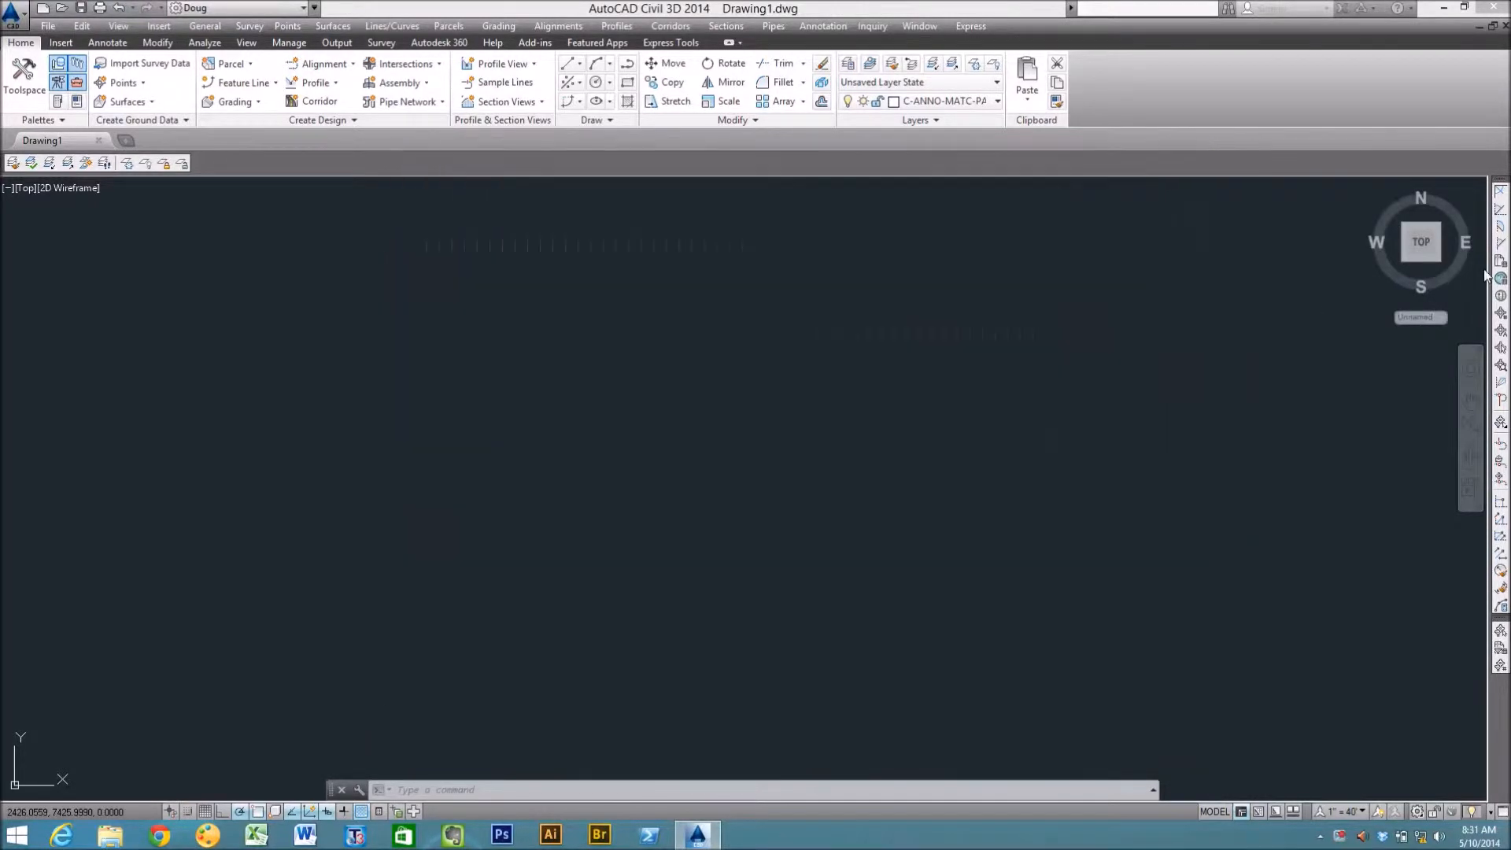
Display the Toolspace palette and reveal its auto-hidden contents beside the drawing area
mouse_move(4, 165)
mouse_down()
mouse_move(506, 293)
mouse_move(410, 293)
mouse_move(10, 162)
mouse_up()
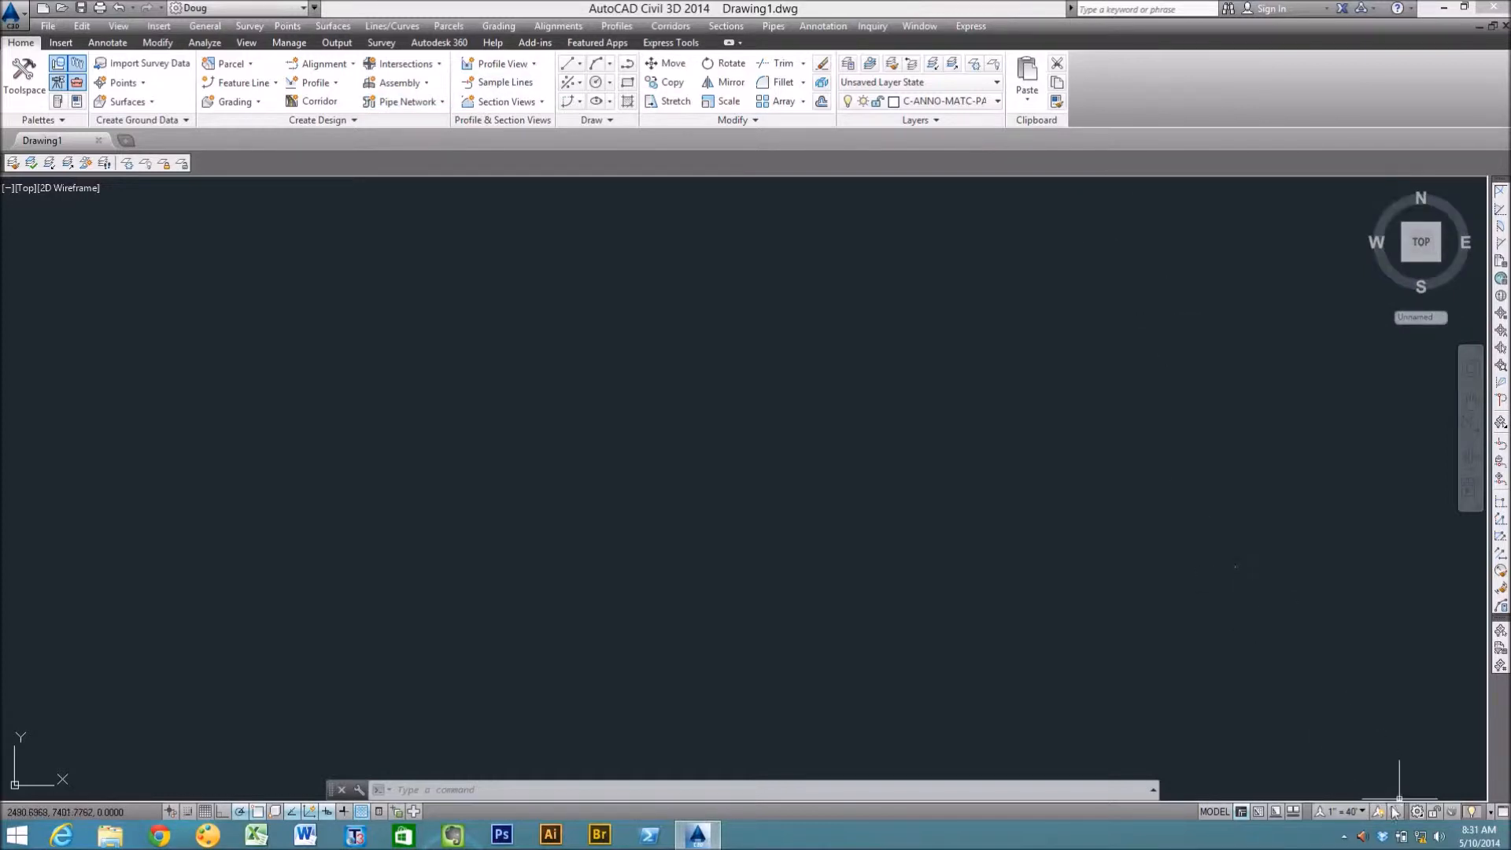
click(8, 71)
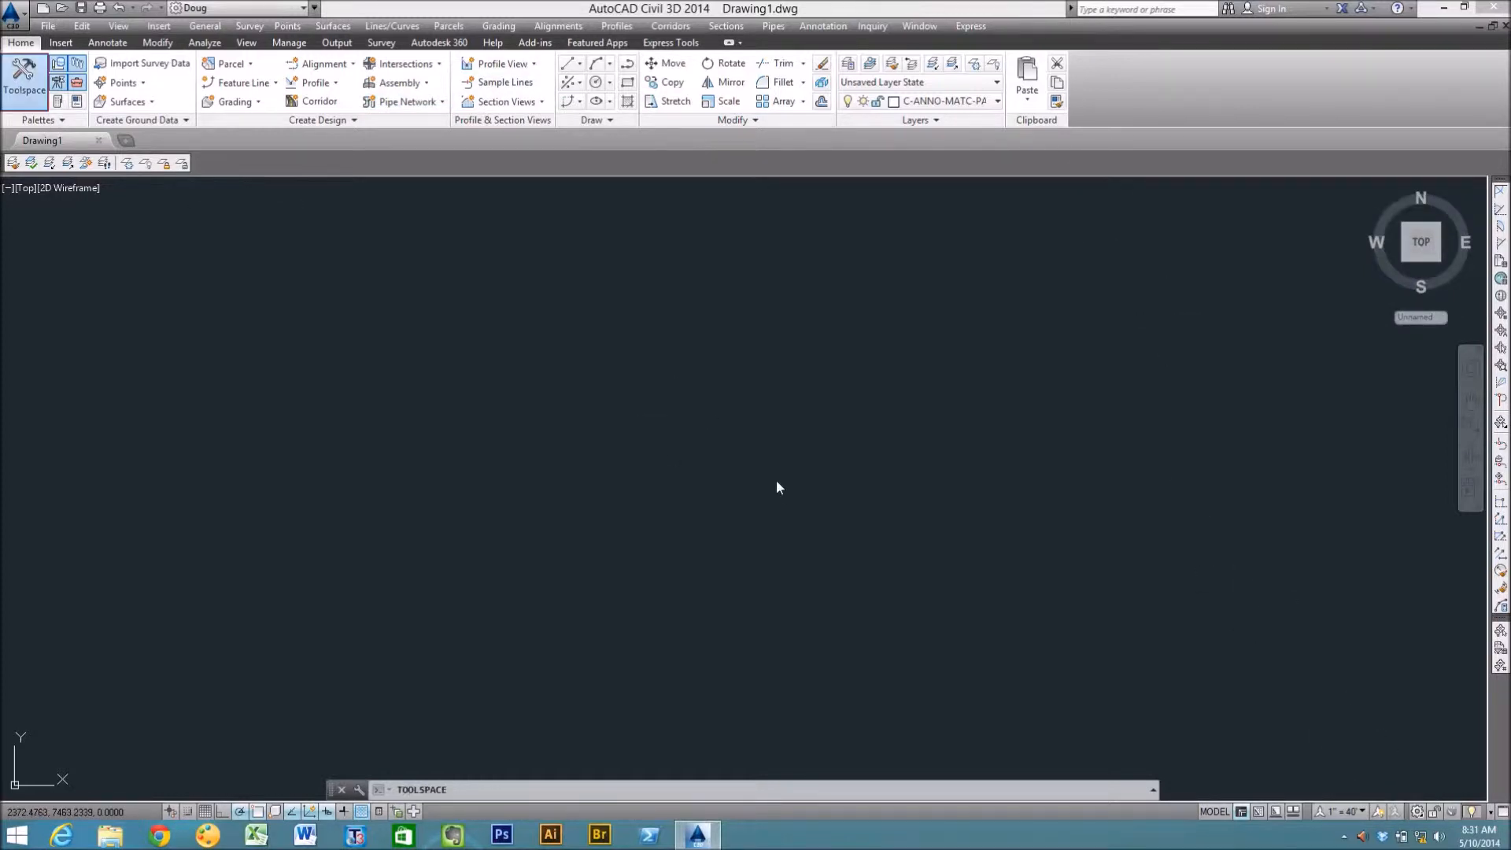
mouse_move(8, 240)
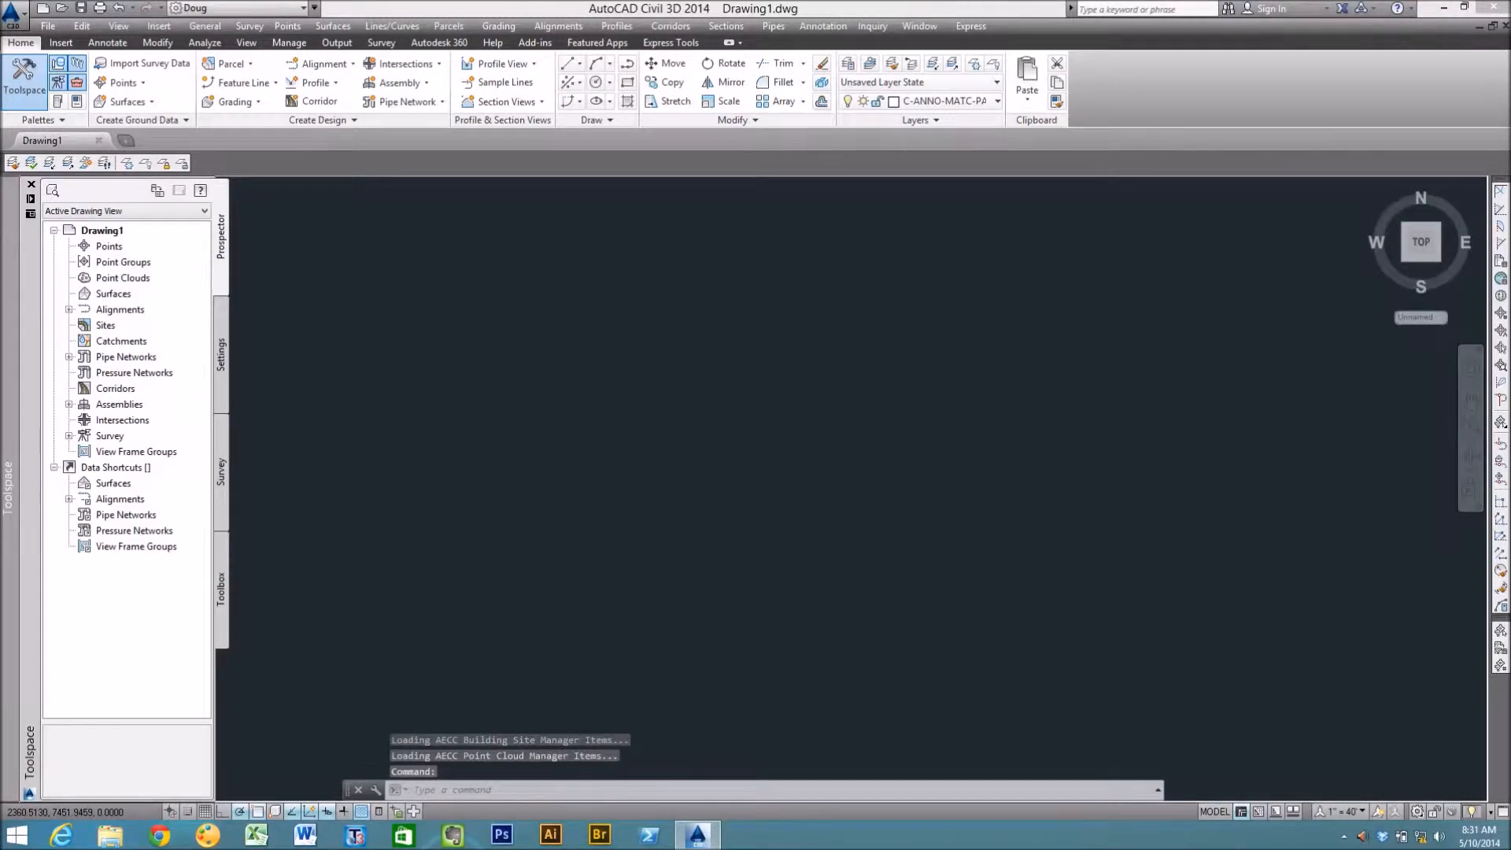
Save the current interface layout over the existing custom workspace, replacing its stored version
click(1418, 811)
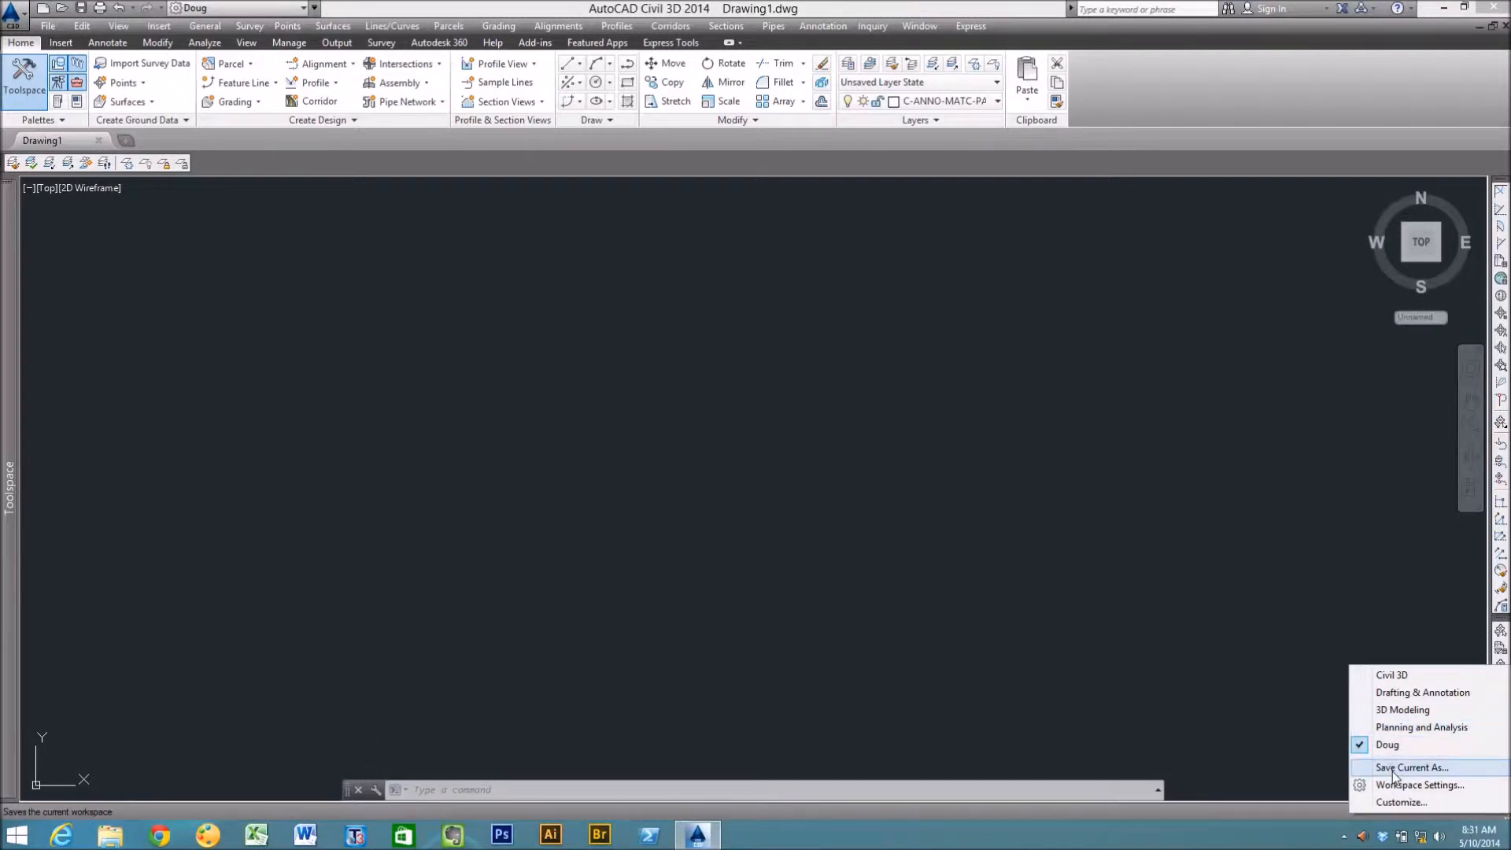
click(1412, 767)
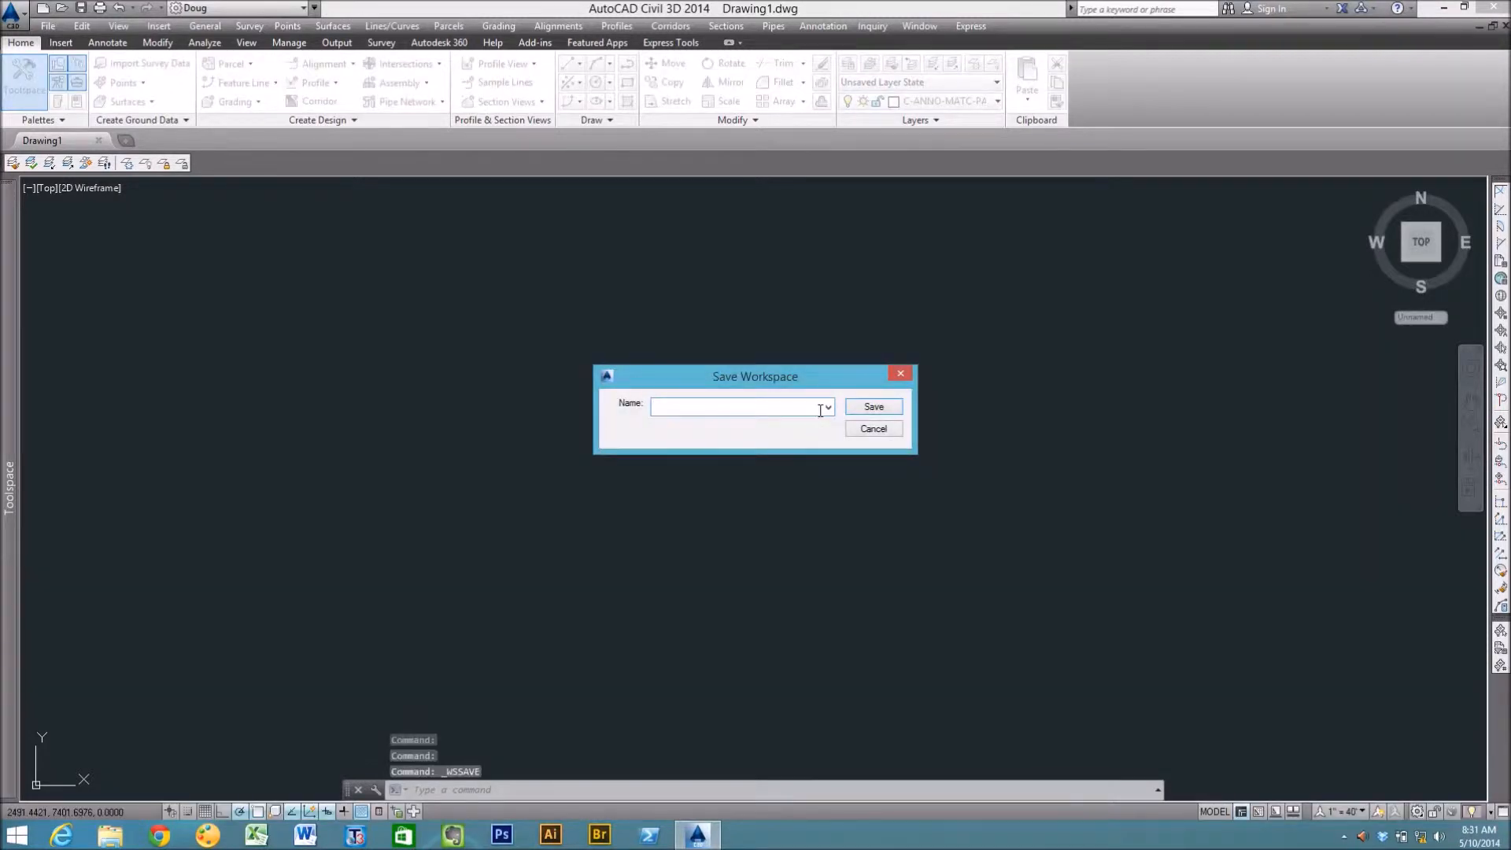
click(827, 406)
click(685, 451)
click(864, 411)
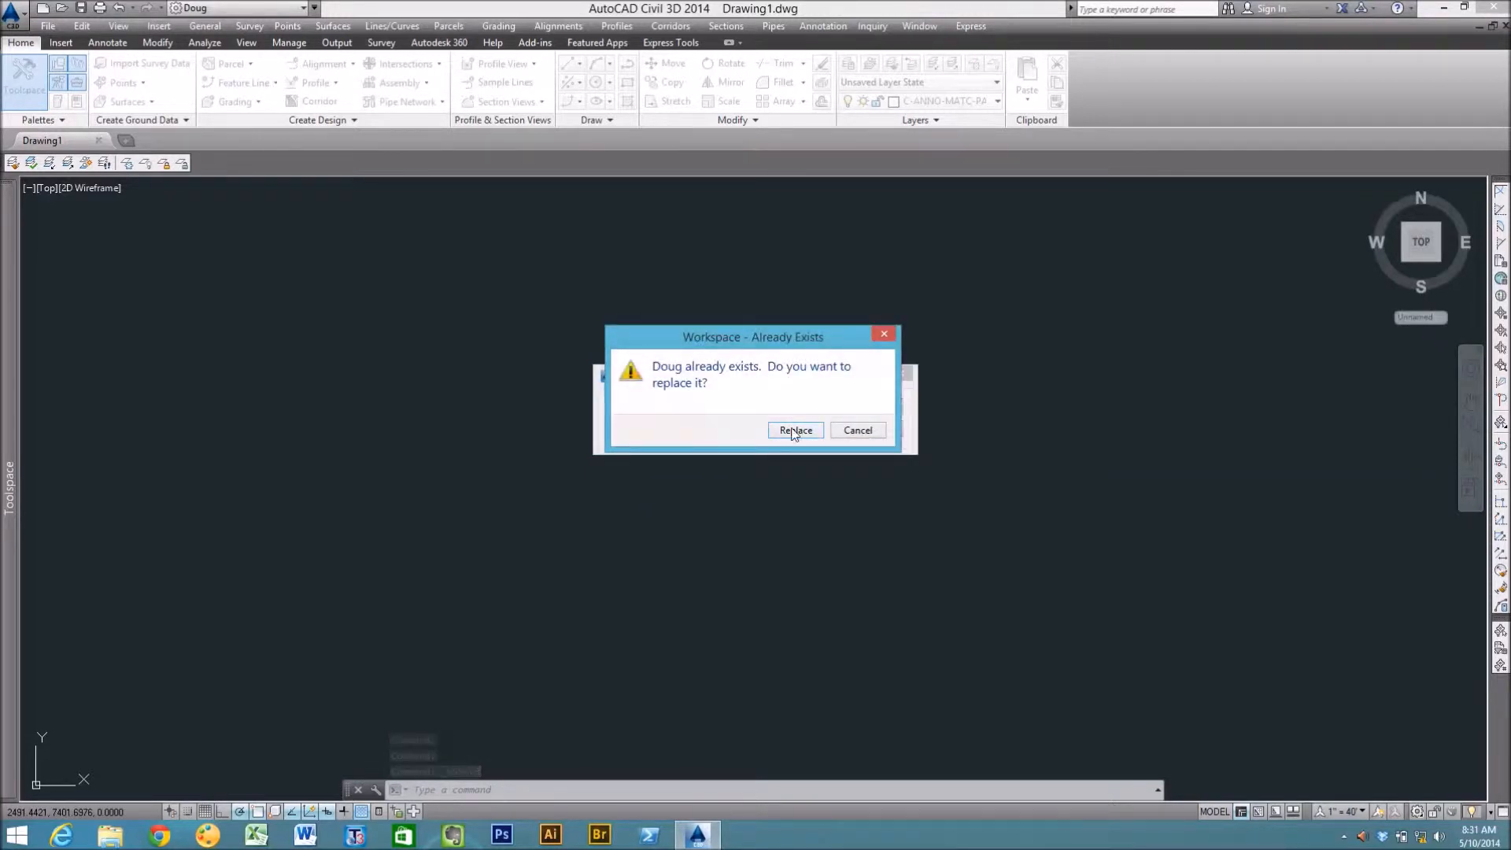
click(794, 429)
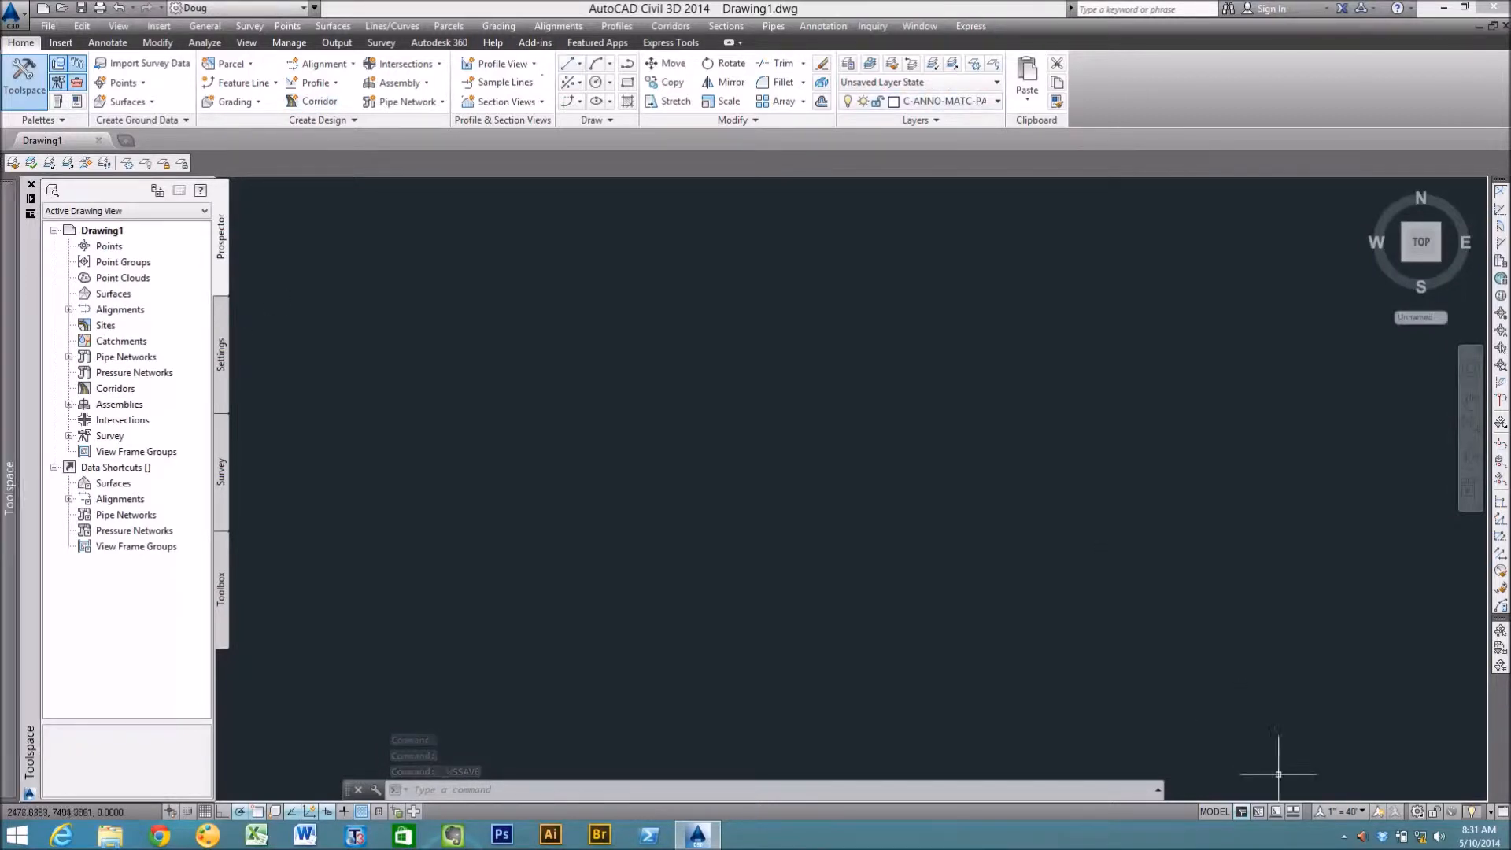
Switch to the Civil 3D workspace, view its Toolspace contents, and switch back to the custom workspace
click(1417, 812)
click(1393, 668)
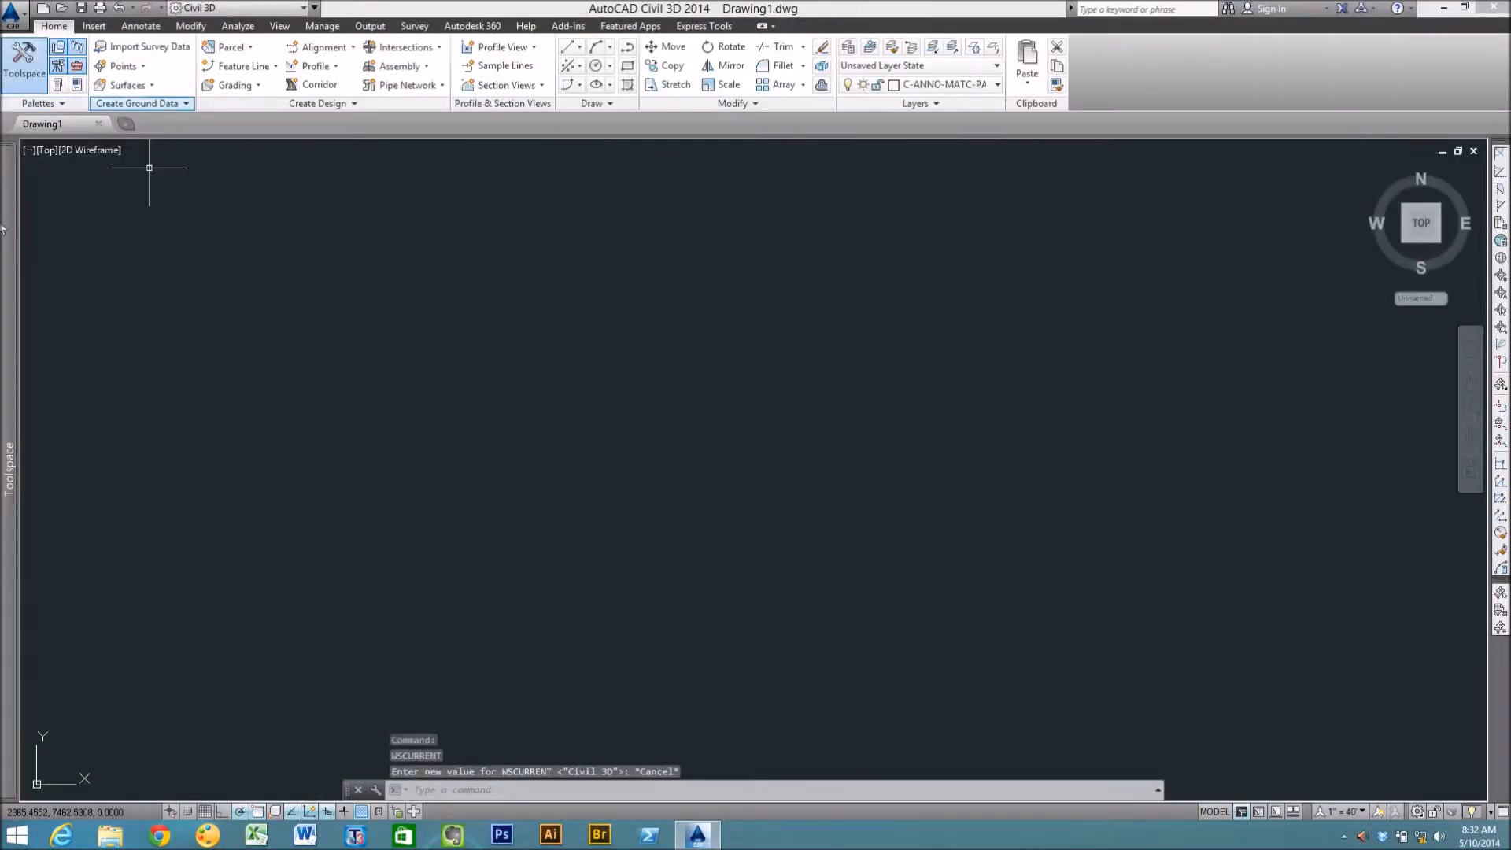
mouse_move(8, 230)
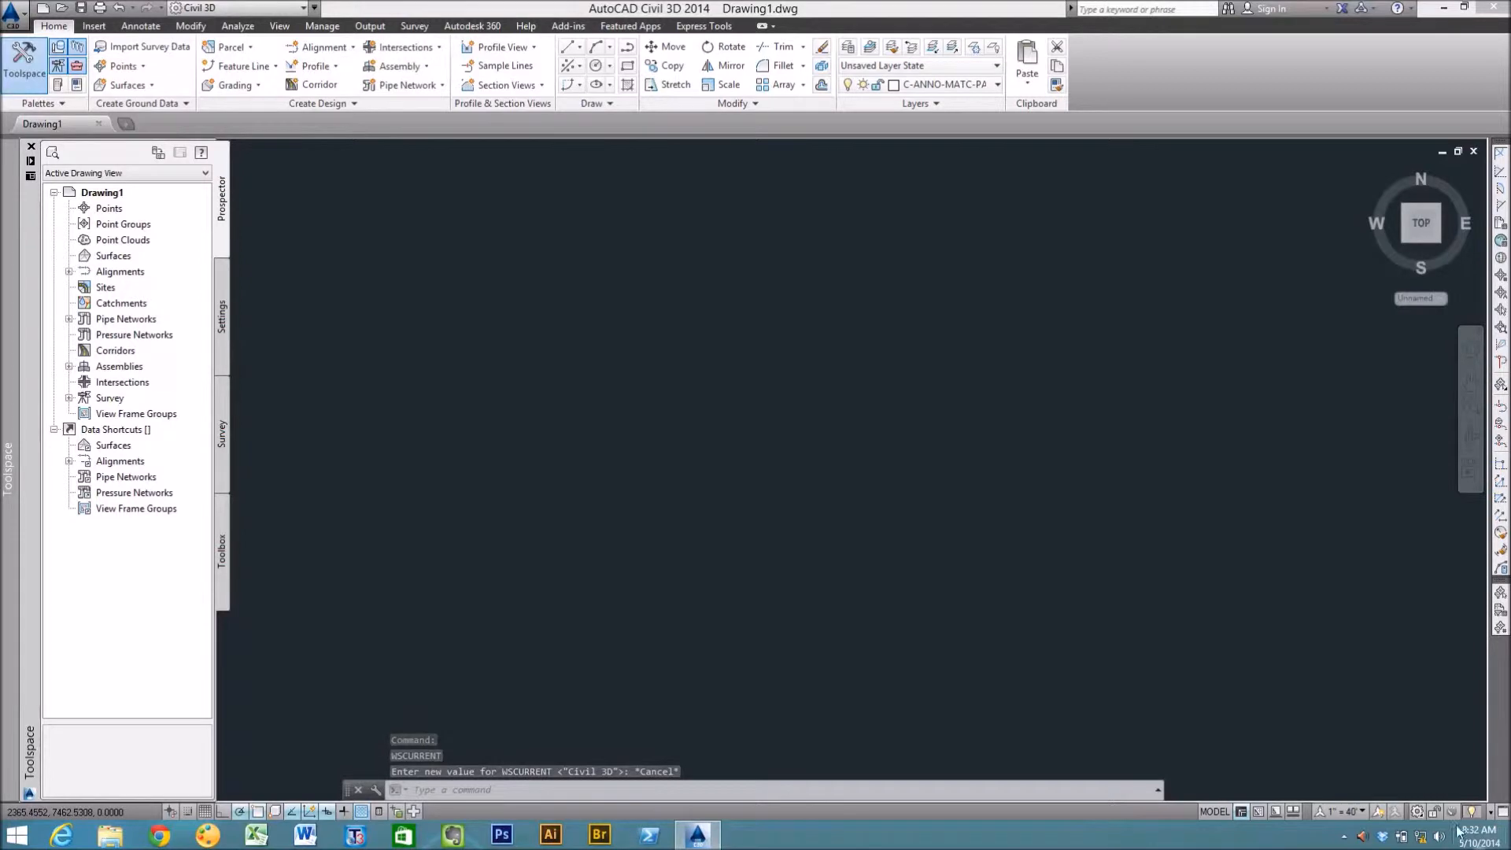
click(1418, 812)
click(1388, 744)
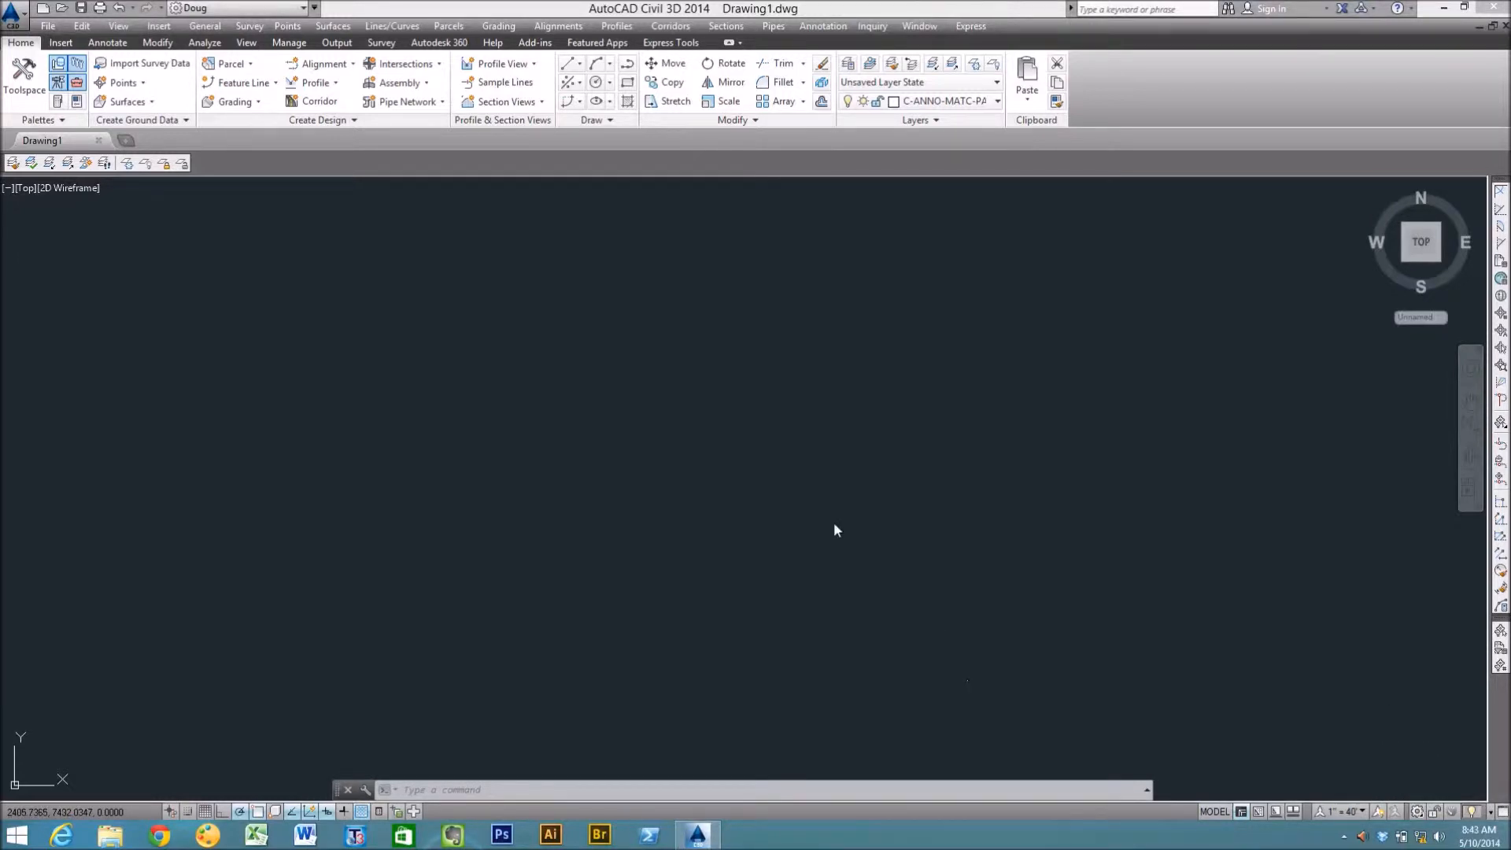
Open the Customize User Interface editor with CUI, examine the CIVIL toolbars and the current workspace's toolbars, then cancel it
text(c)
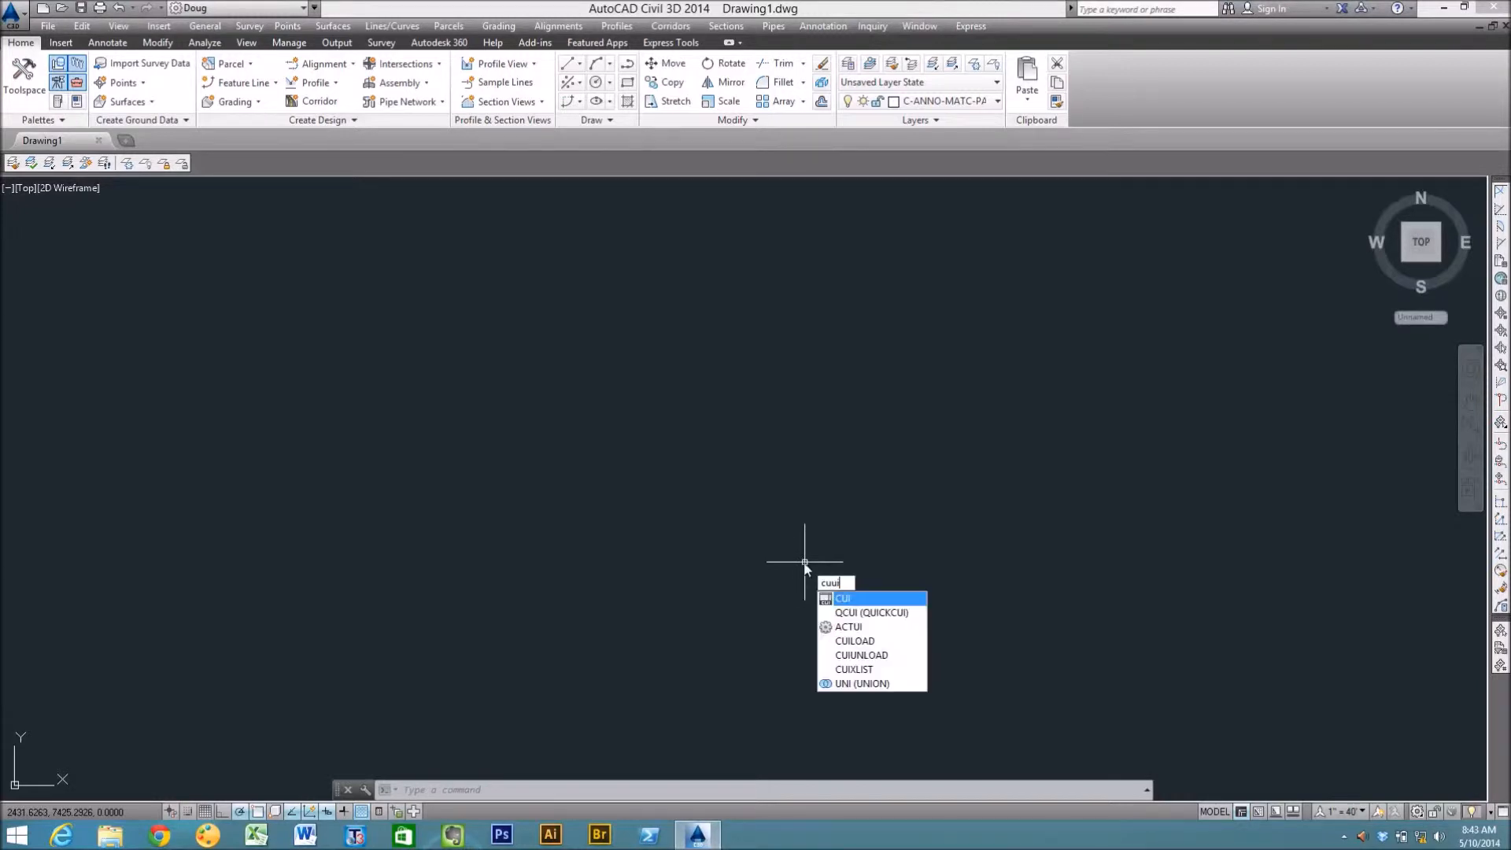
key(BackSpace)
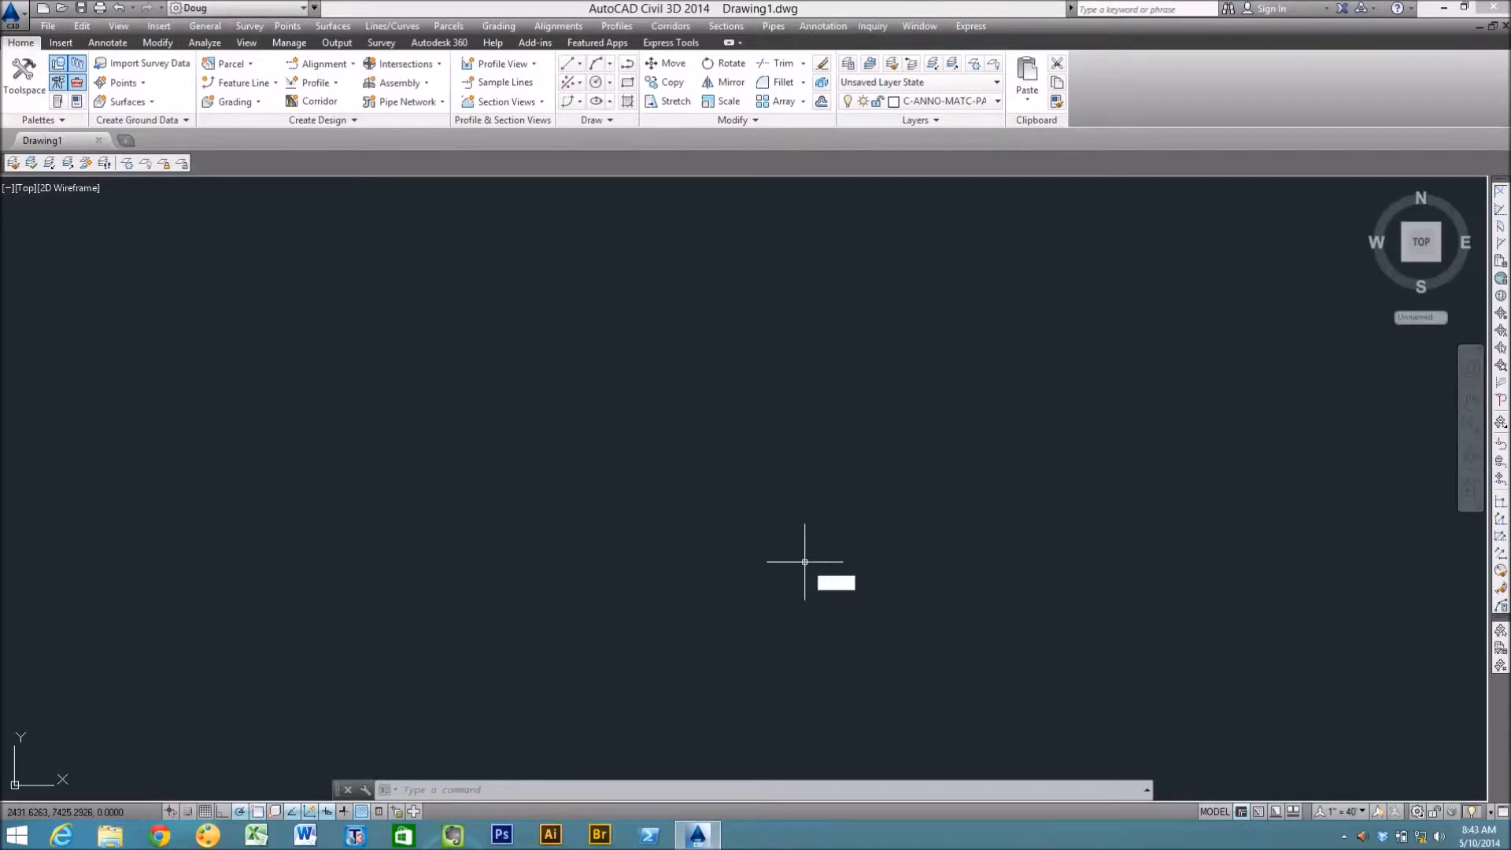
text(cui)
key(Return)
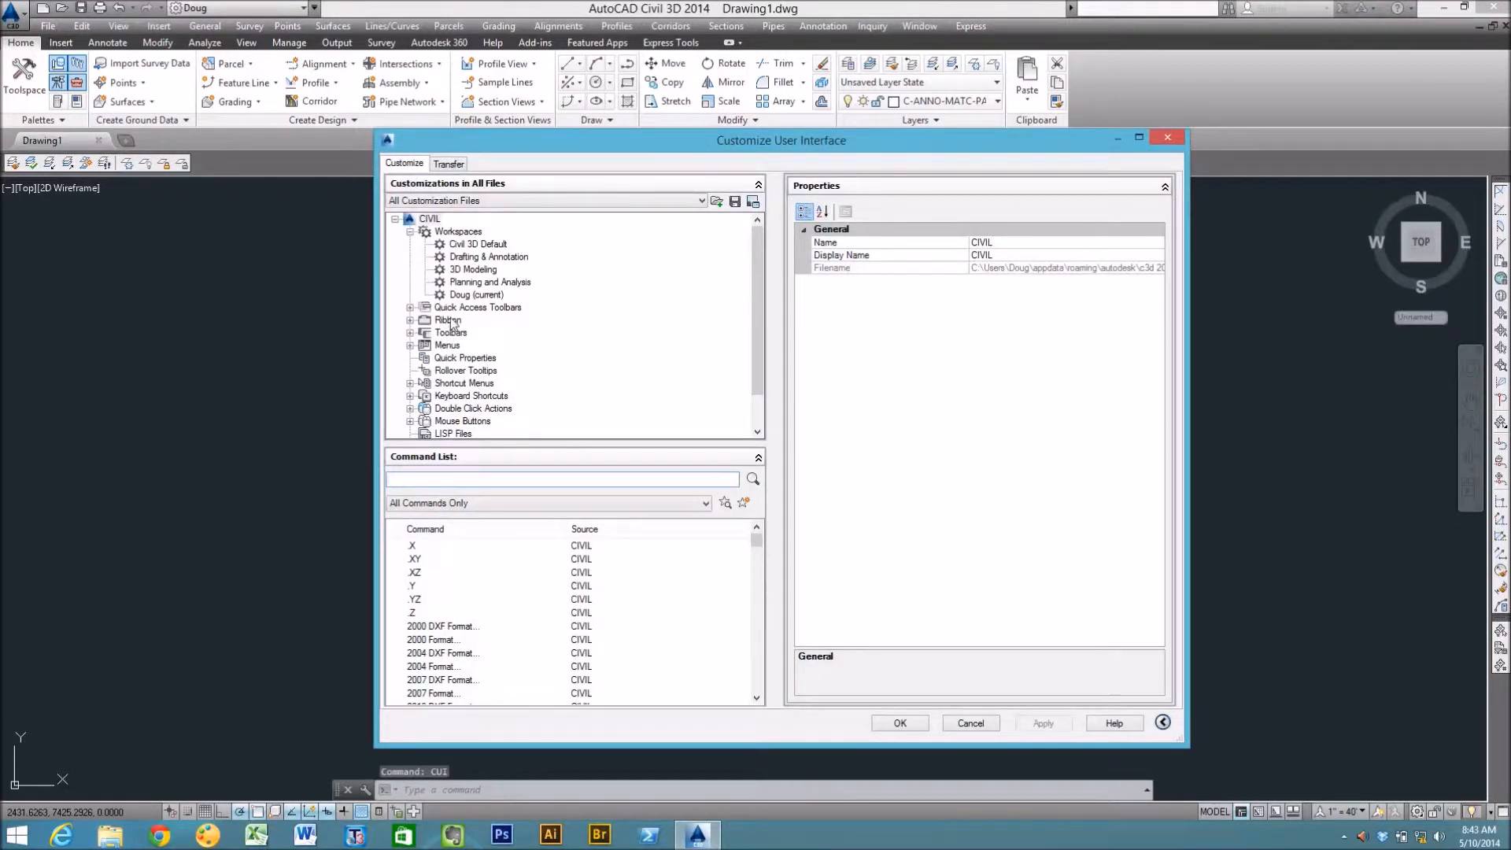
click(450, 332)
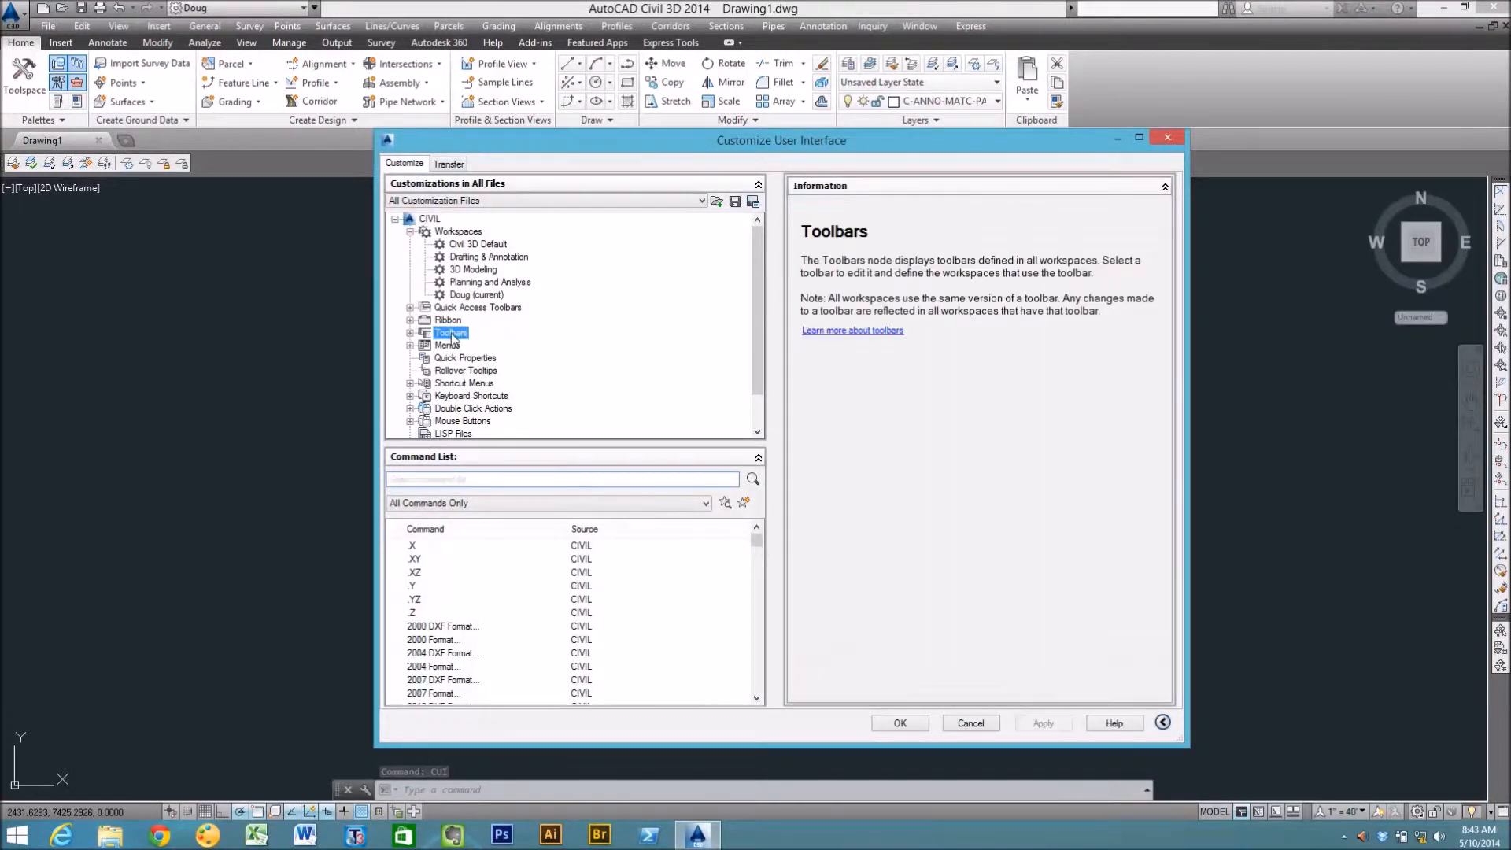
click(411, 332)
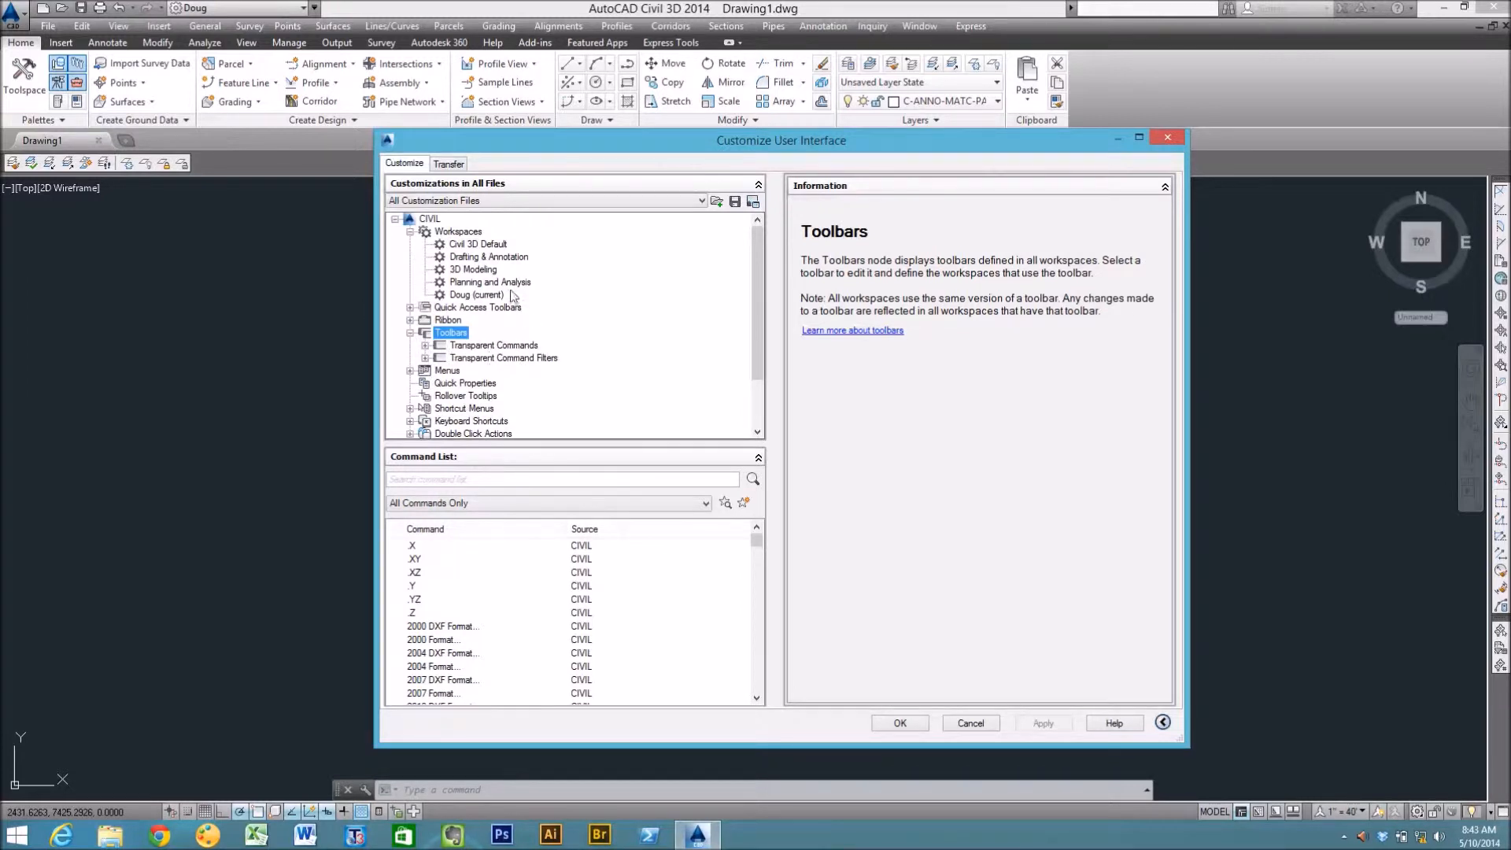
click(465, 296)
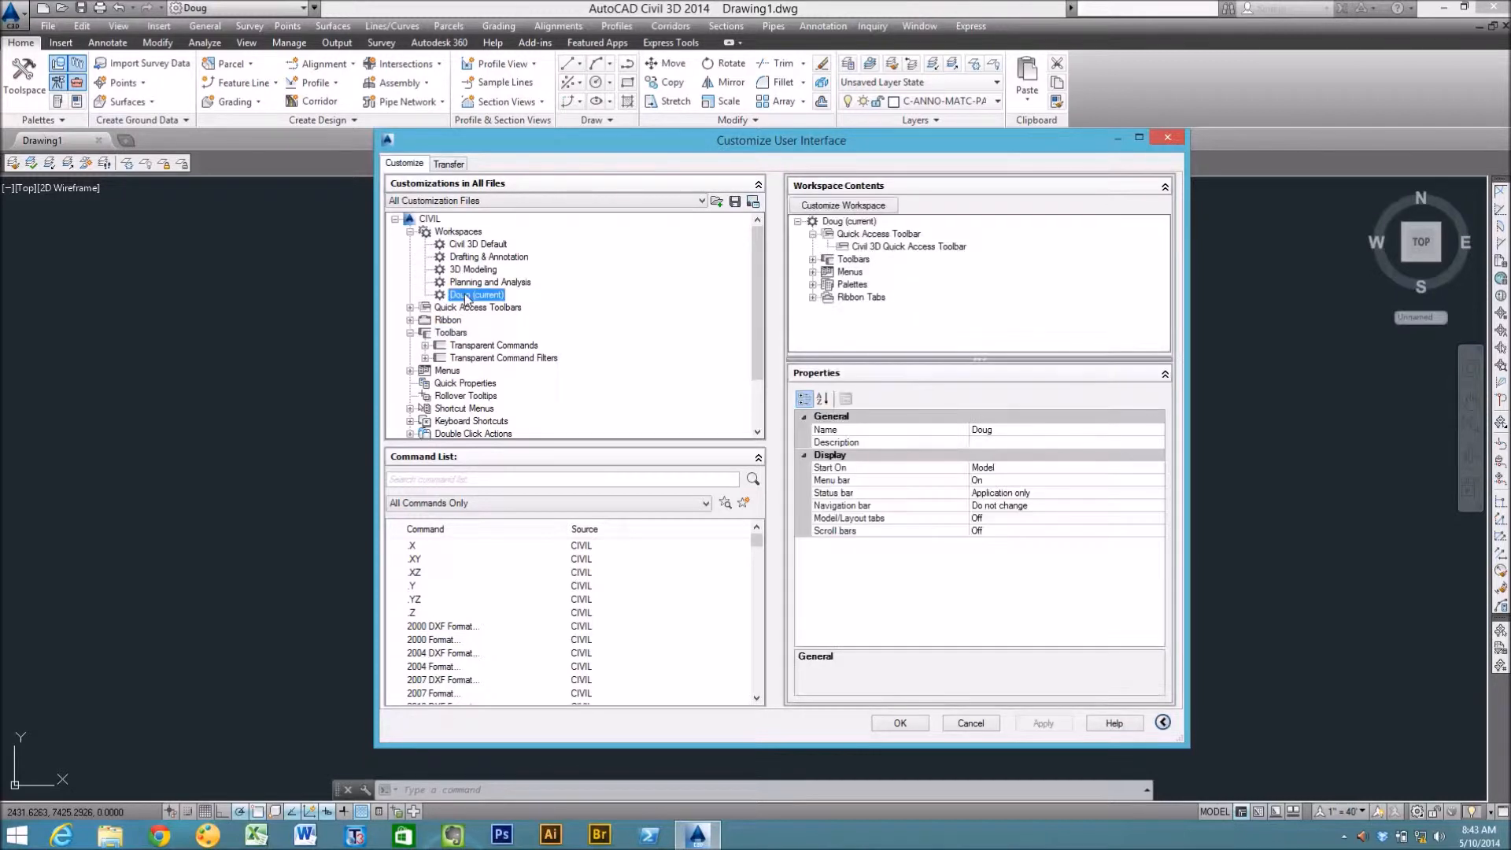
click(812, 259)
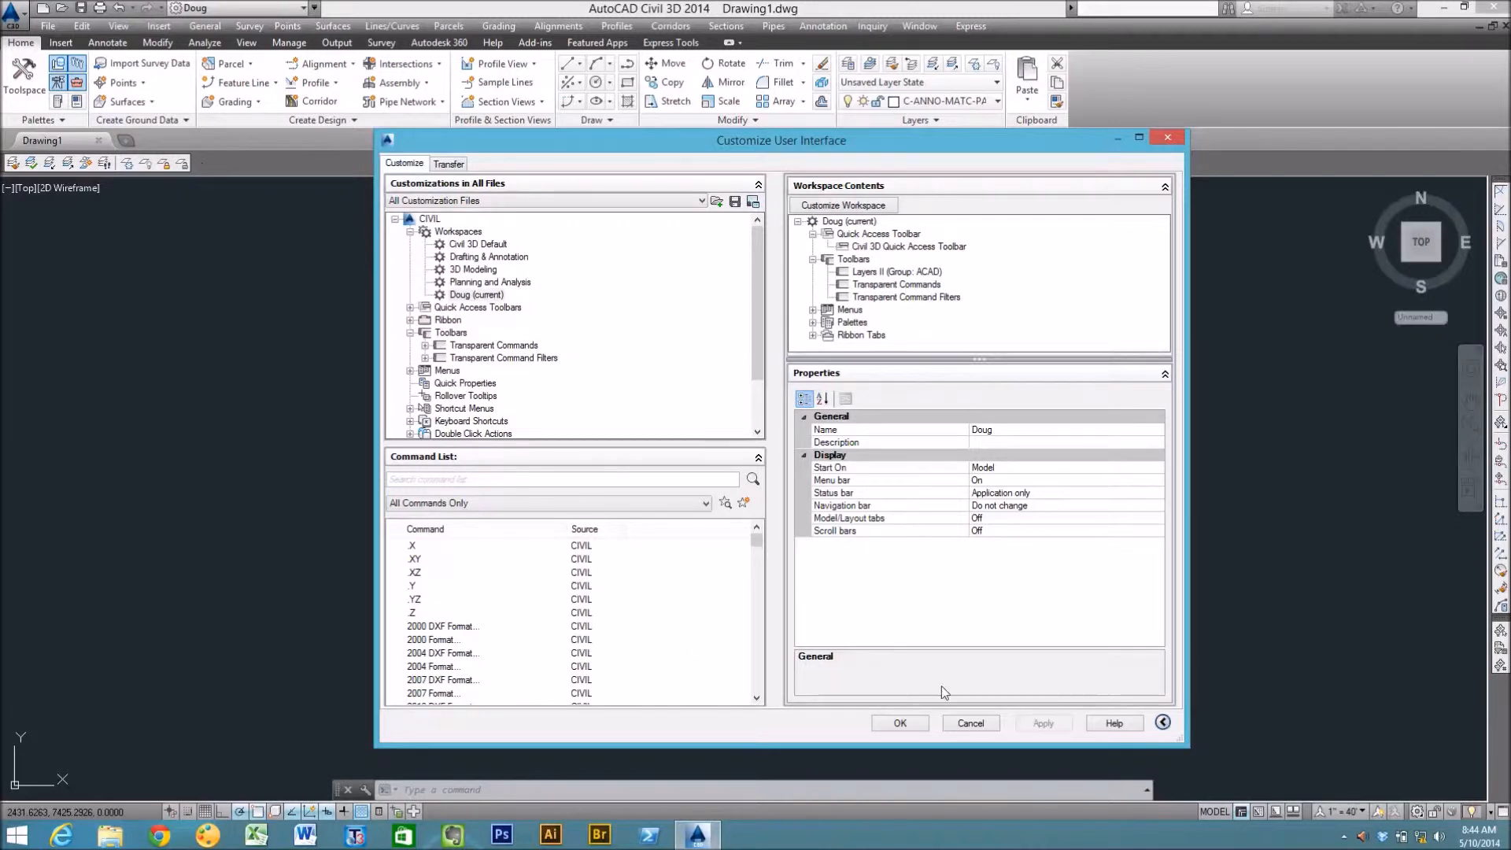
click(970, 721)
Turn on the AutoCAD Modify II toolbar and dock it above the drawing area beside the Layers II toolbar
right_click(290, 159)
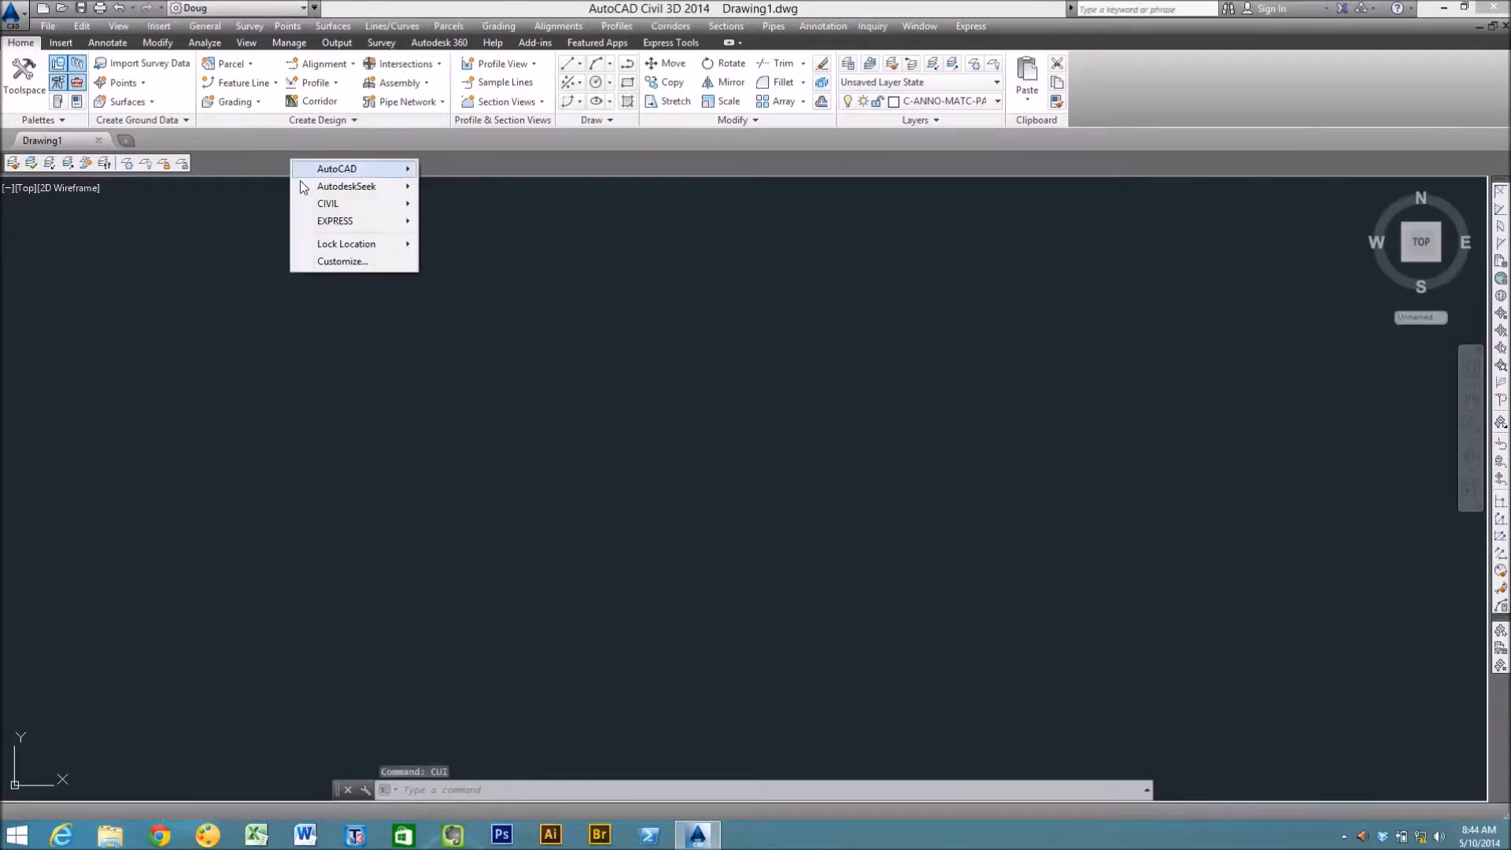
mouse_move(352, 171)
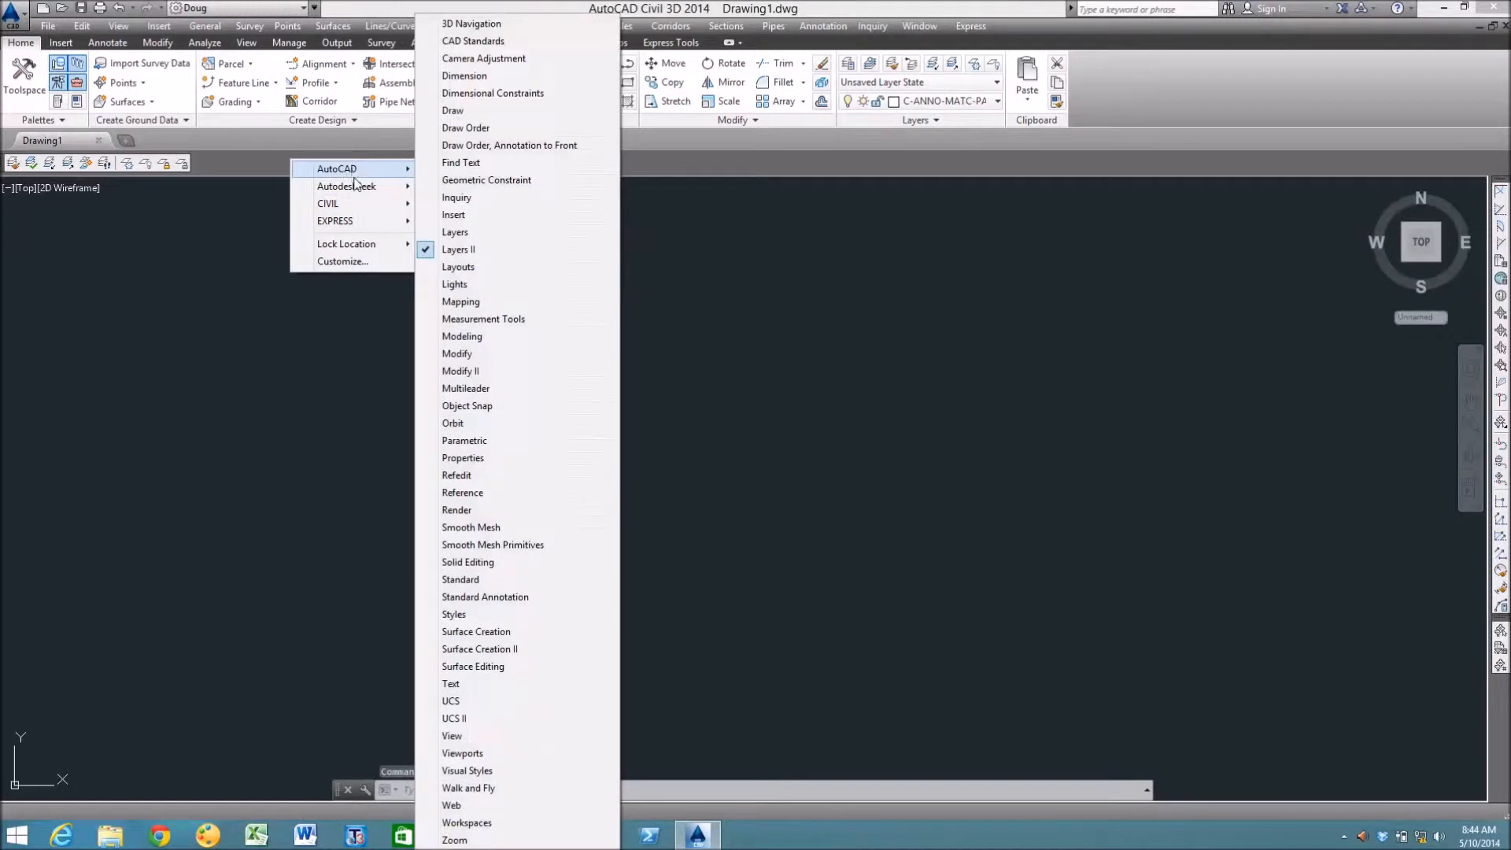
mouse_move(357, 209)
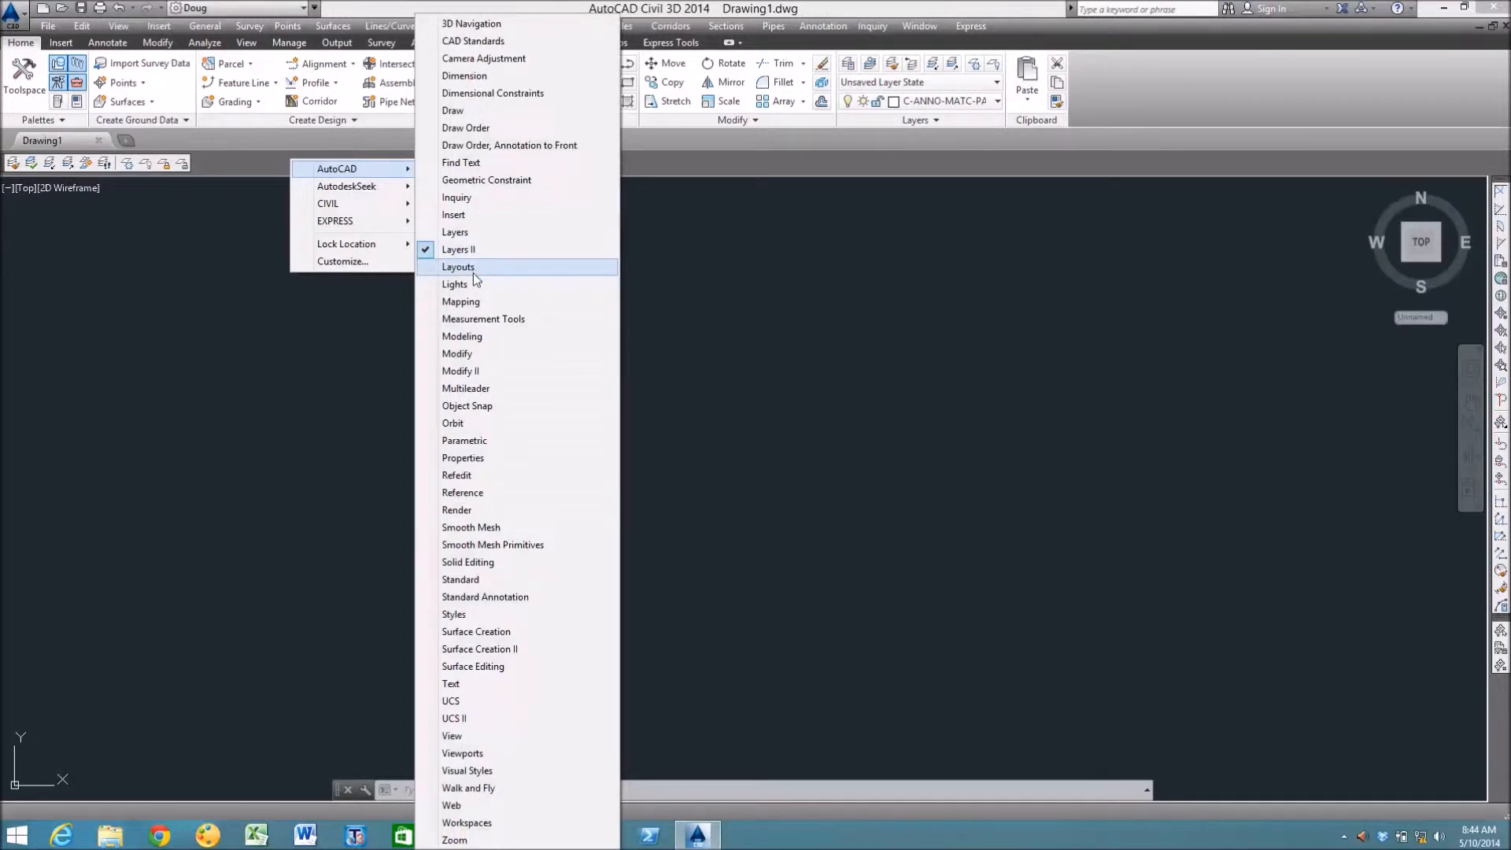
click(473, 370)
mouse_move(473, 374)
mouse_down()
mouse_move(118, 270)
mouse_move(85, 226)
mouse_move(117, 162)
mouse_move(211, 186)
mouse_up()
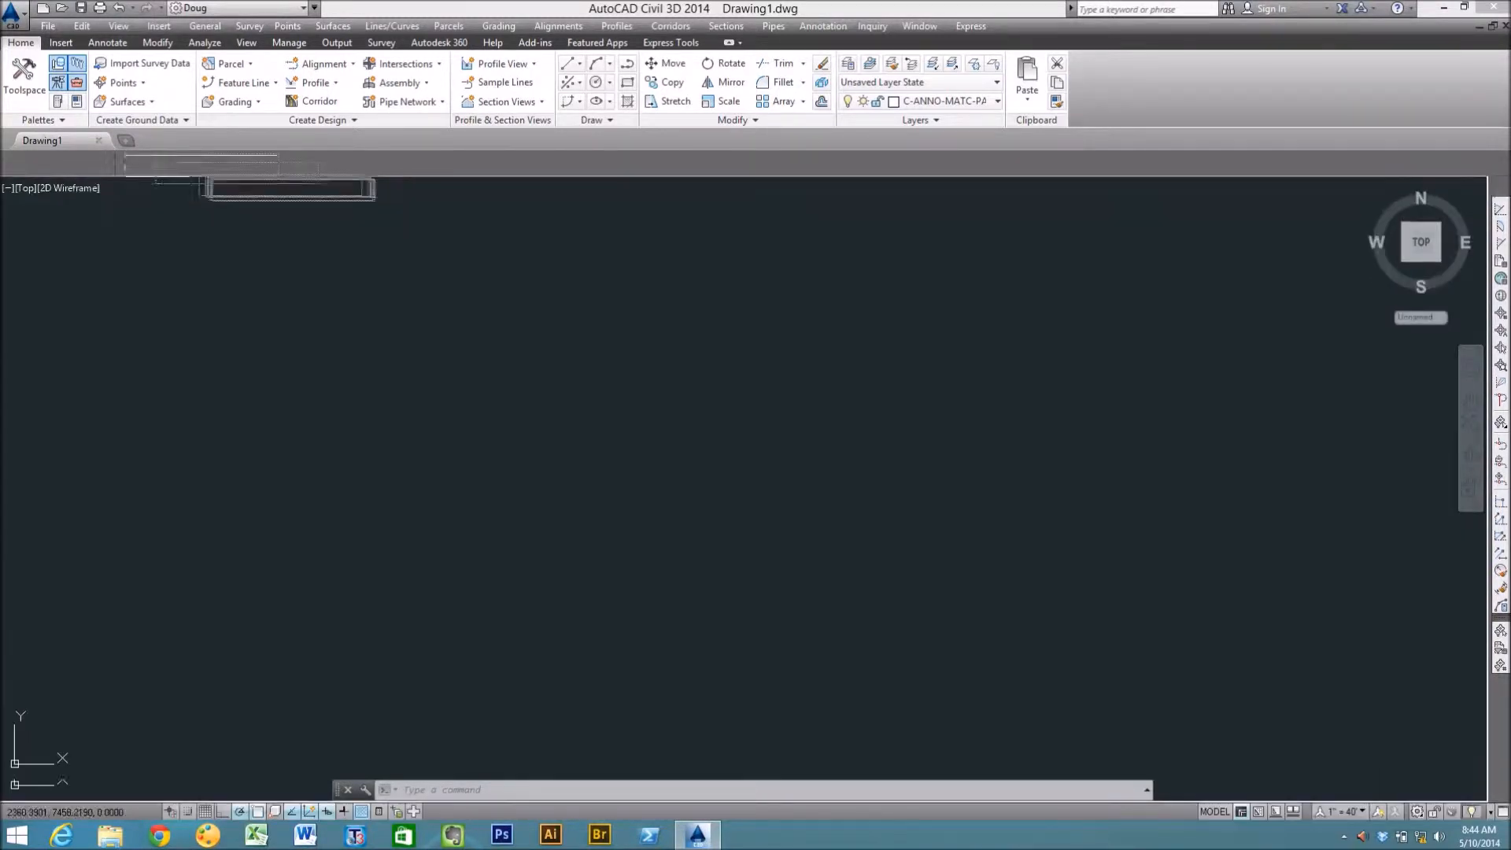
Reopen the CUI editor, check the current workspace's toolbars against the CIVIL toolbars after adding Modify II, and close it
text(cui)
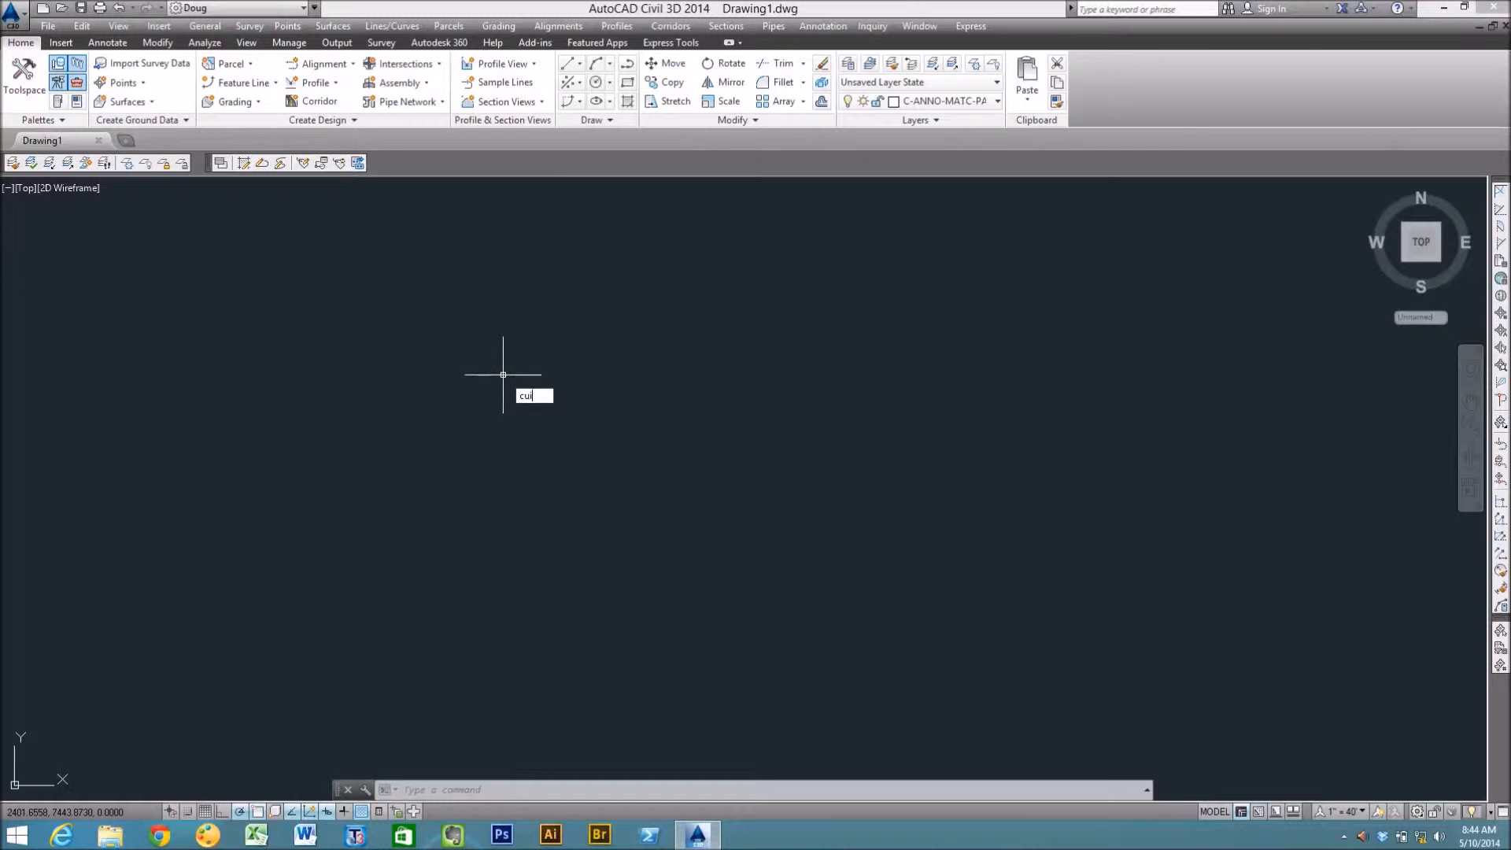
key(Return)
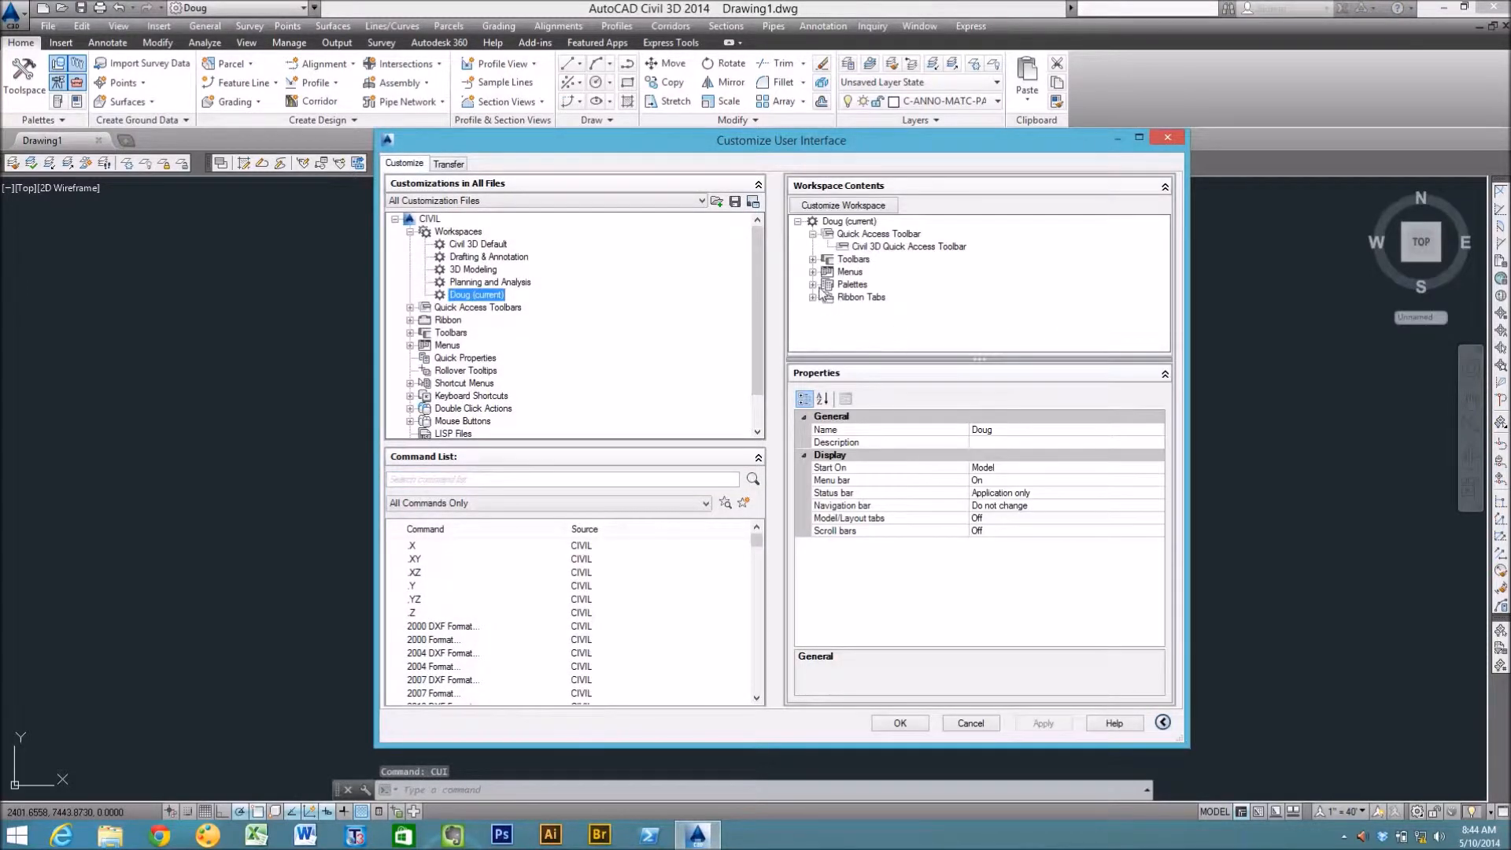
click(813, 260)
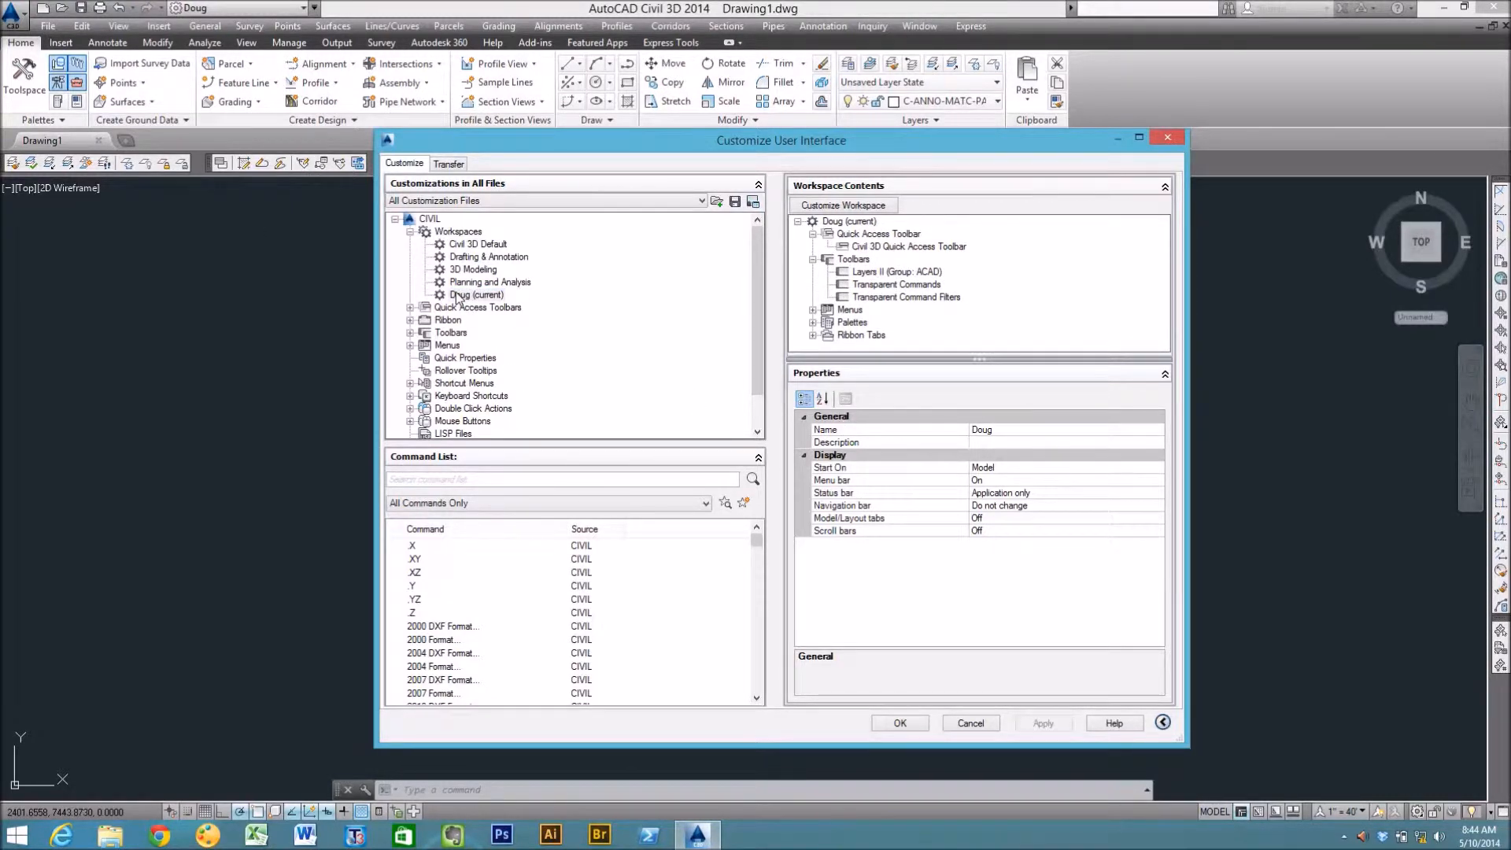
click(409, 332)
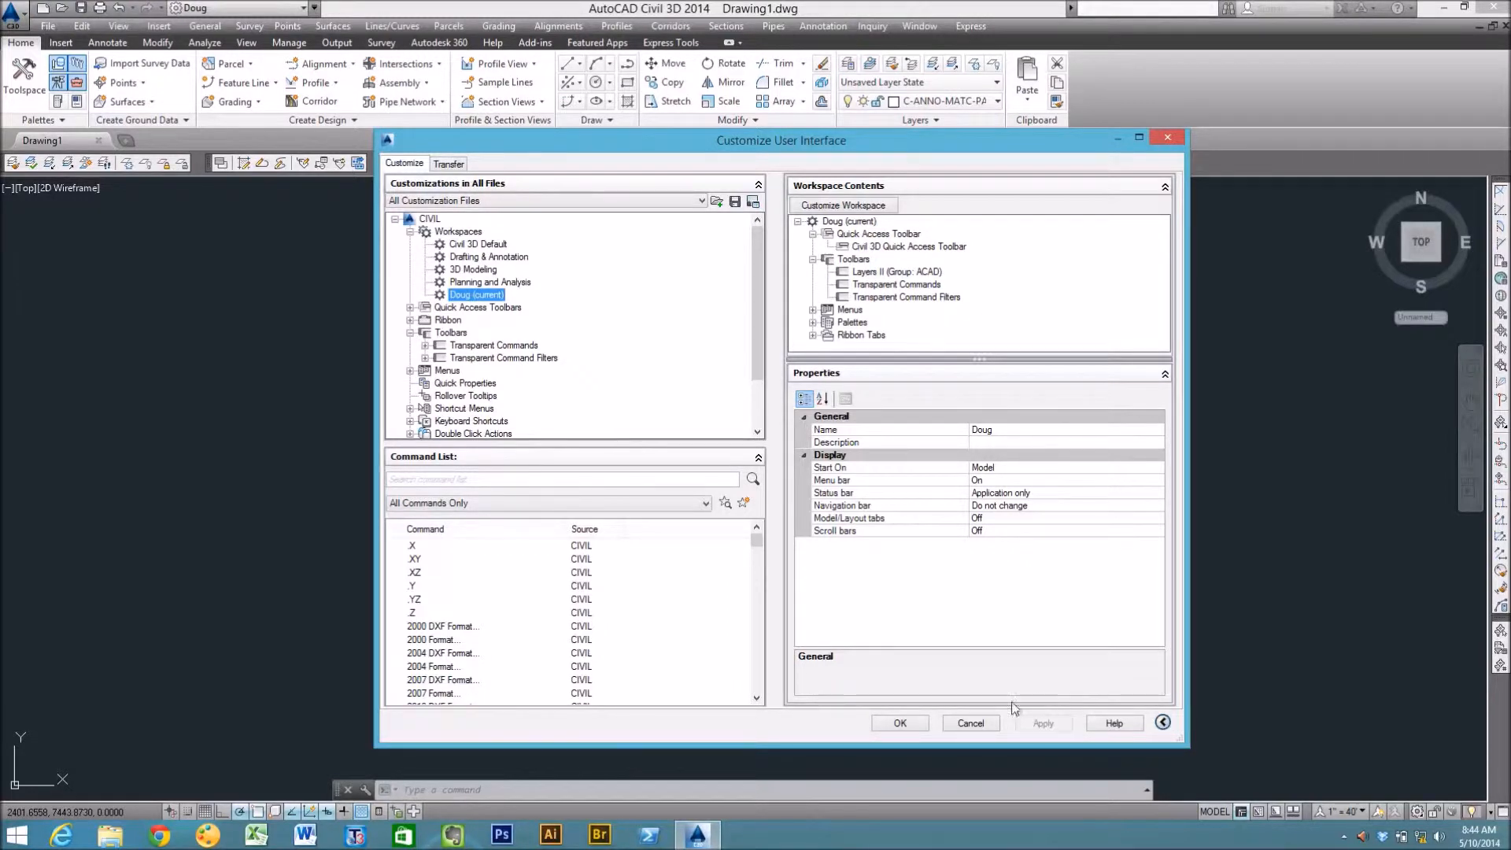
click(906, 723)
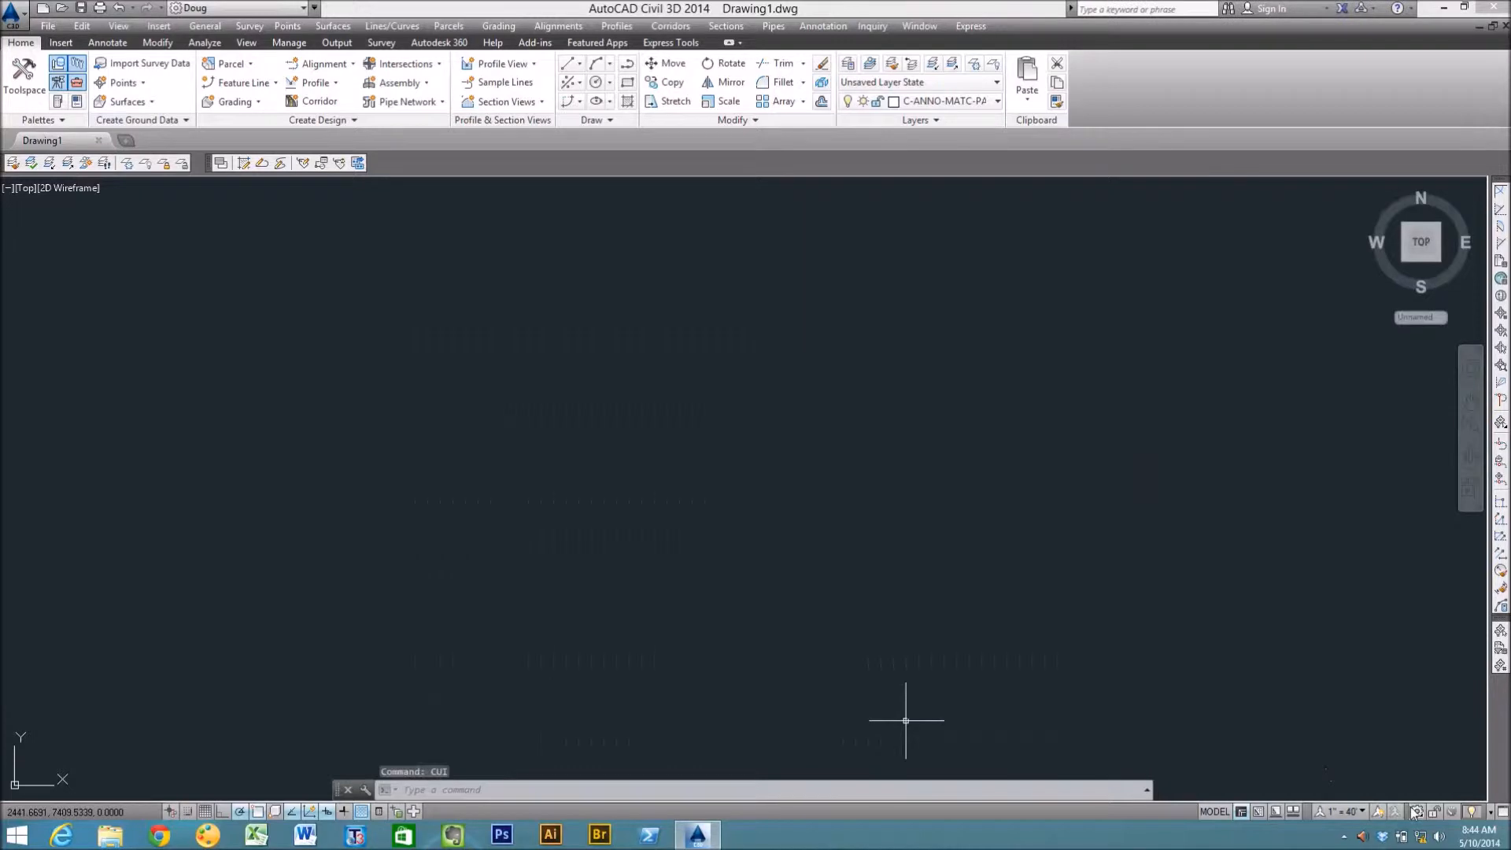
Save the current workspace over the existing custom workspace, replacing its stored version
click(1417, 811)
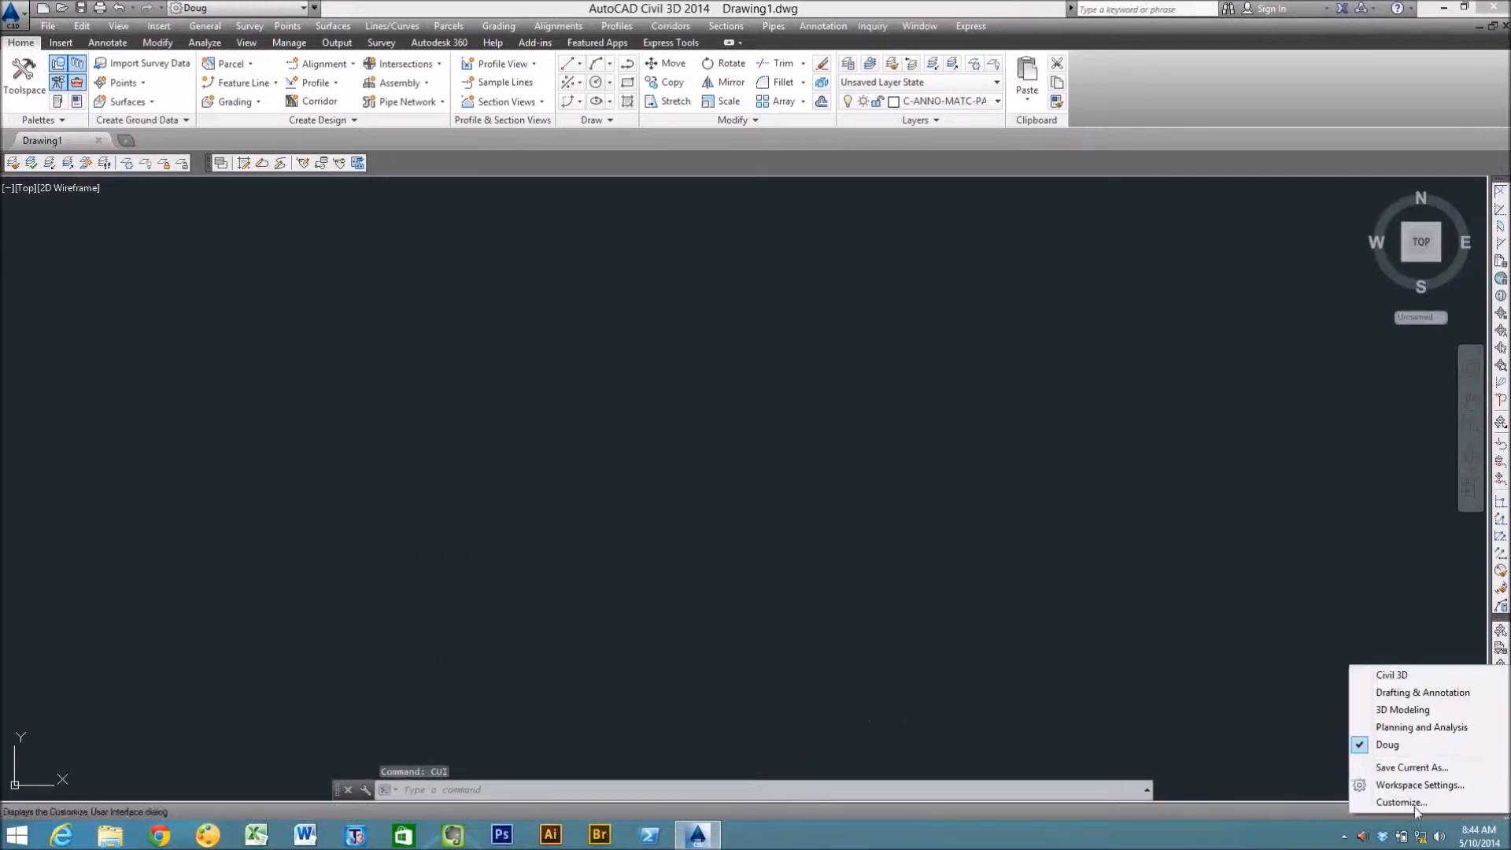
click(1393, 766)
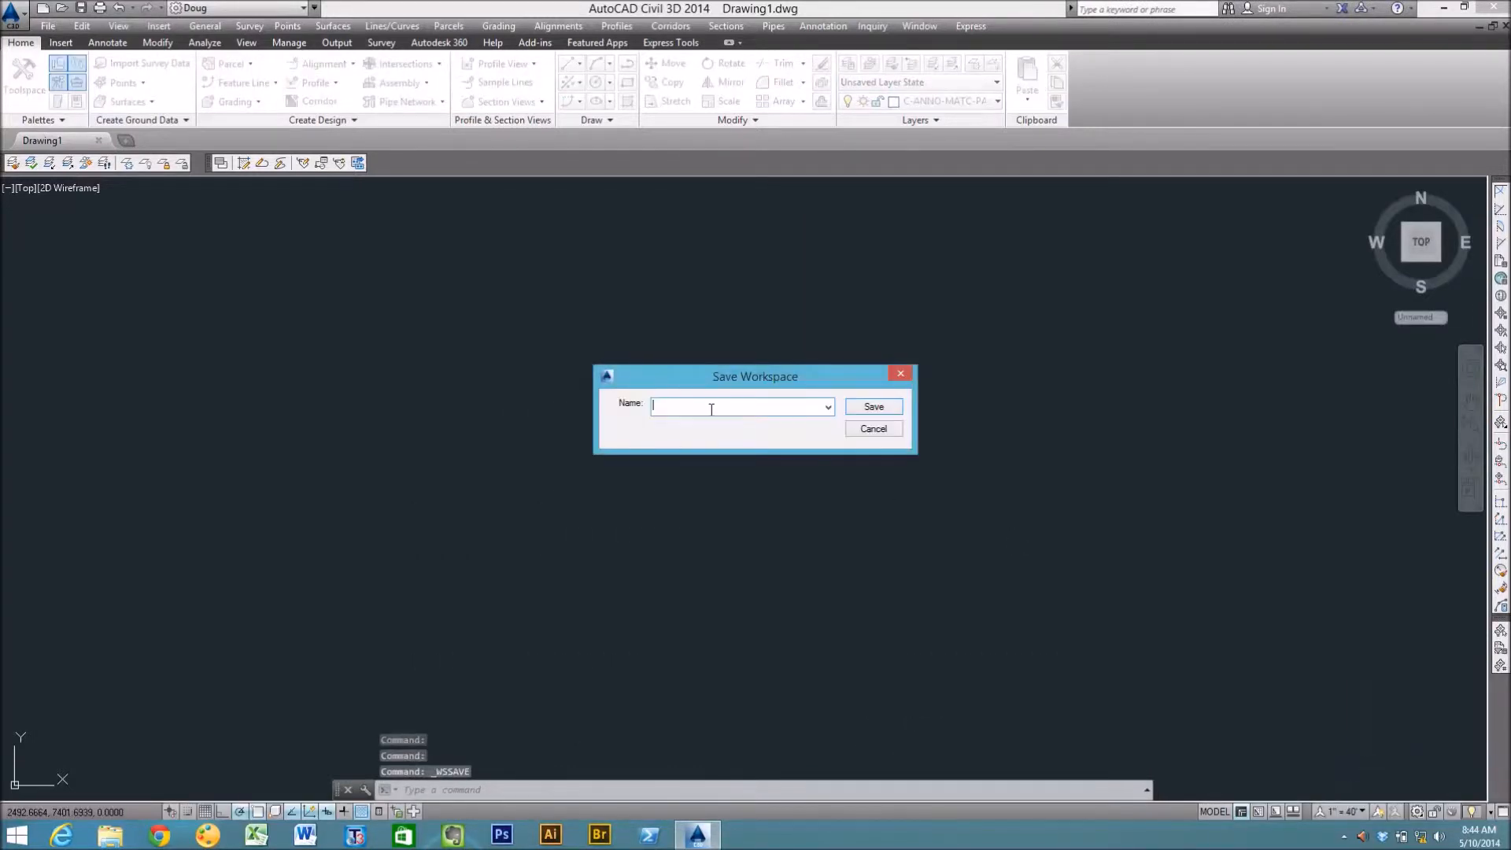
click(828, 407)
click(675, 444)
click(868, 412)
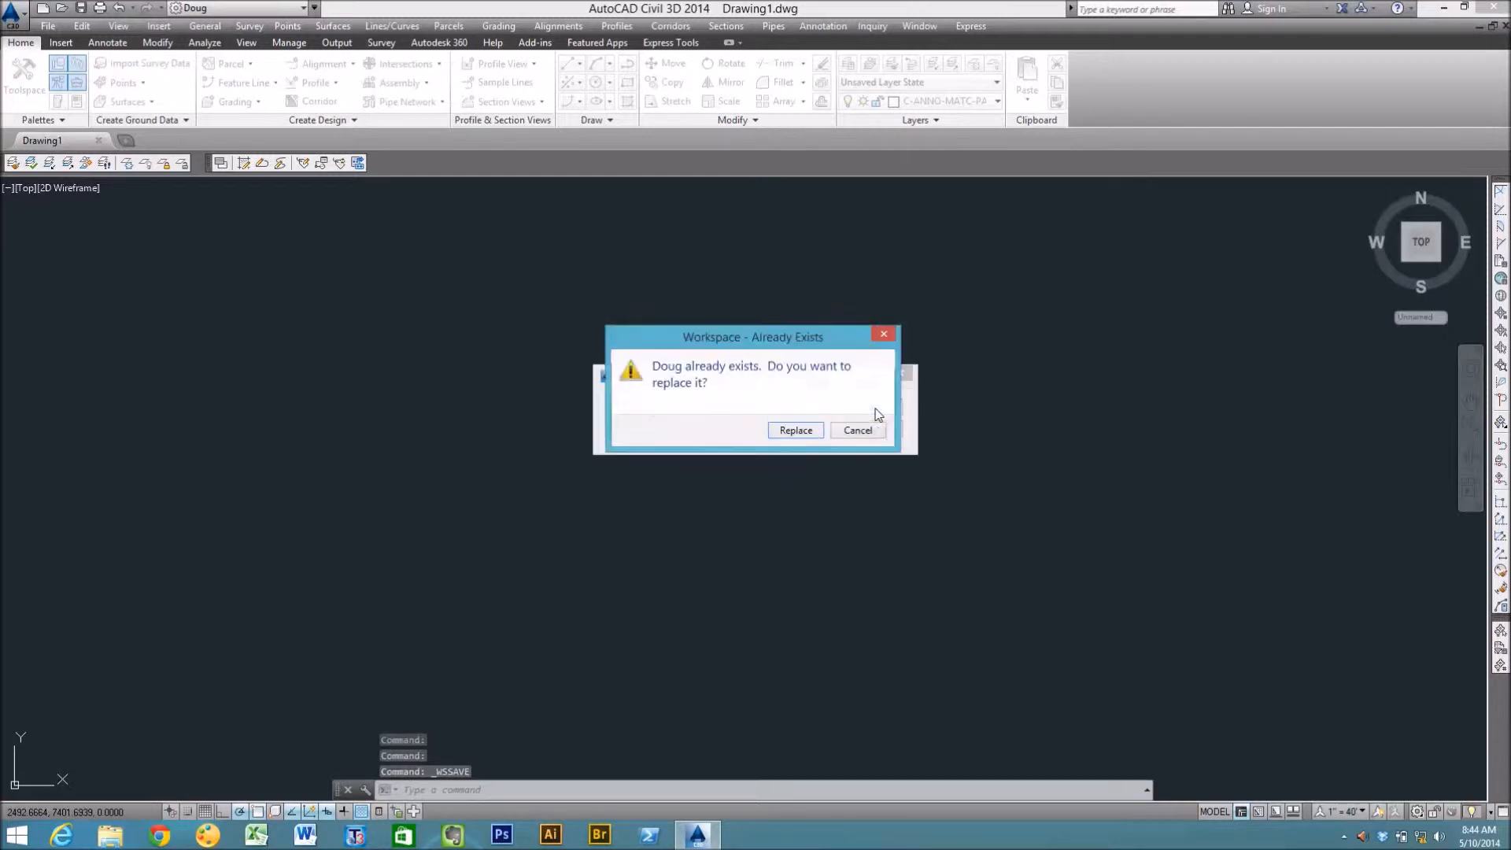
click(795, 433)
Reopen the CUI editor, remove the Modify II toolbar from the current workspace and apply the change
text(CUI)
key(Return)
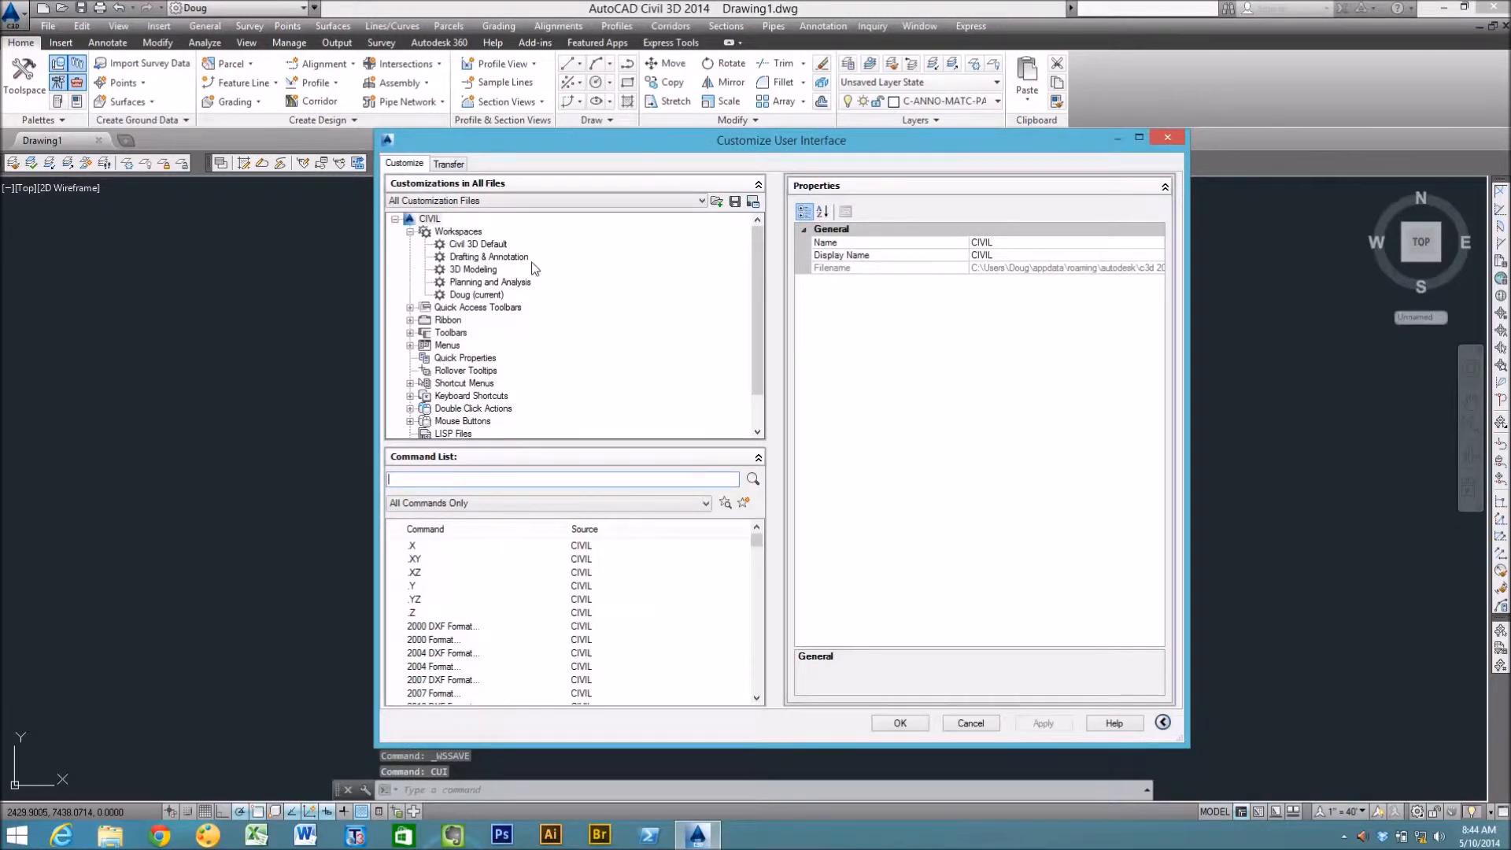
click(463, 296)
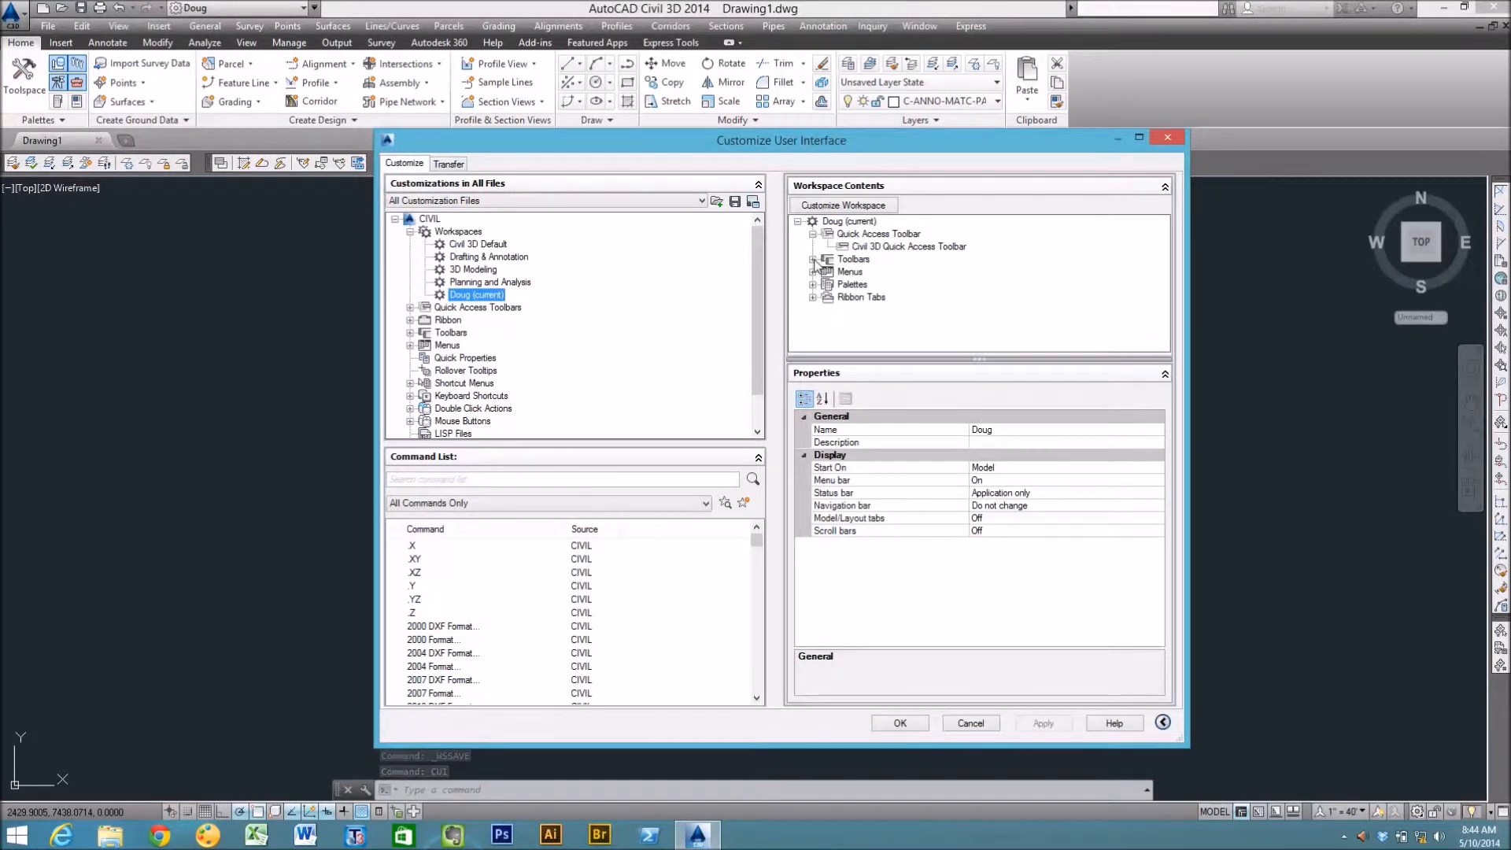
click(813, 260)
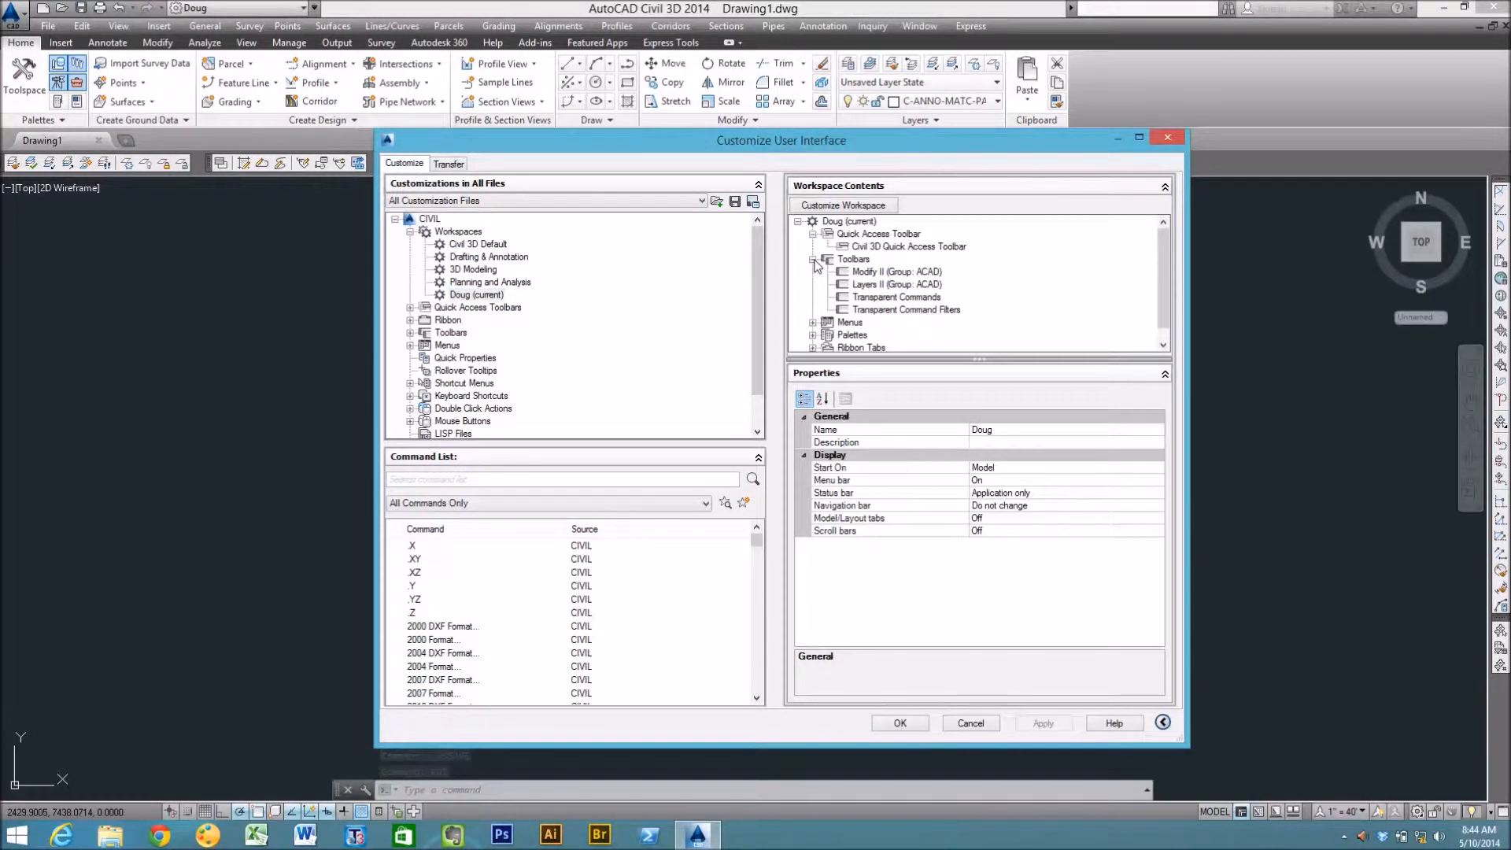
click(877, 275)
right_click(877, 275)
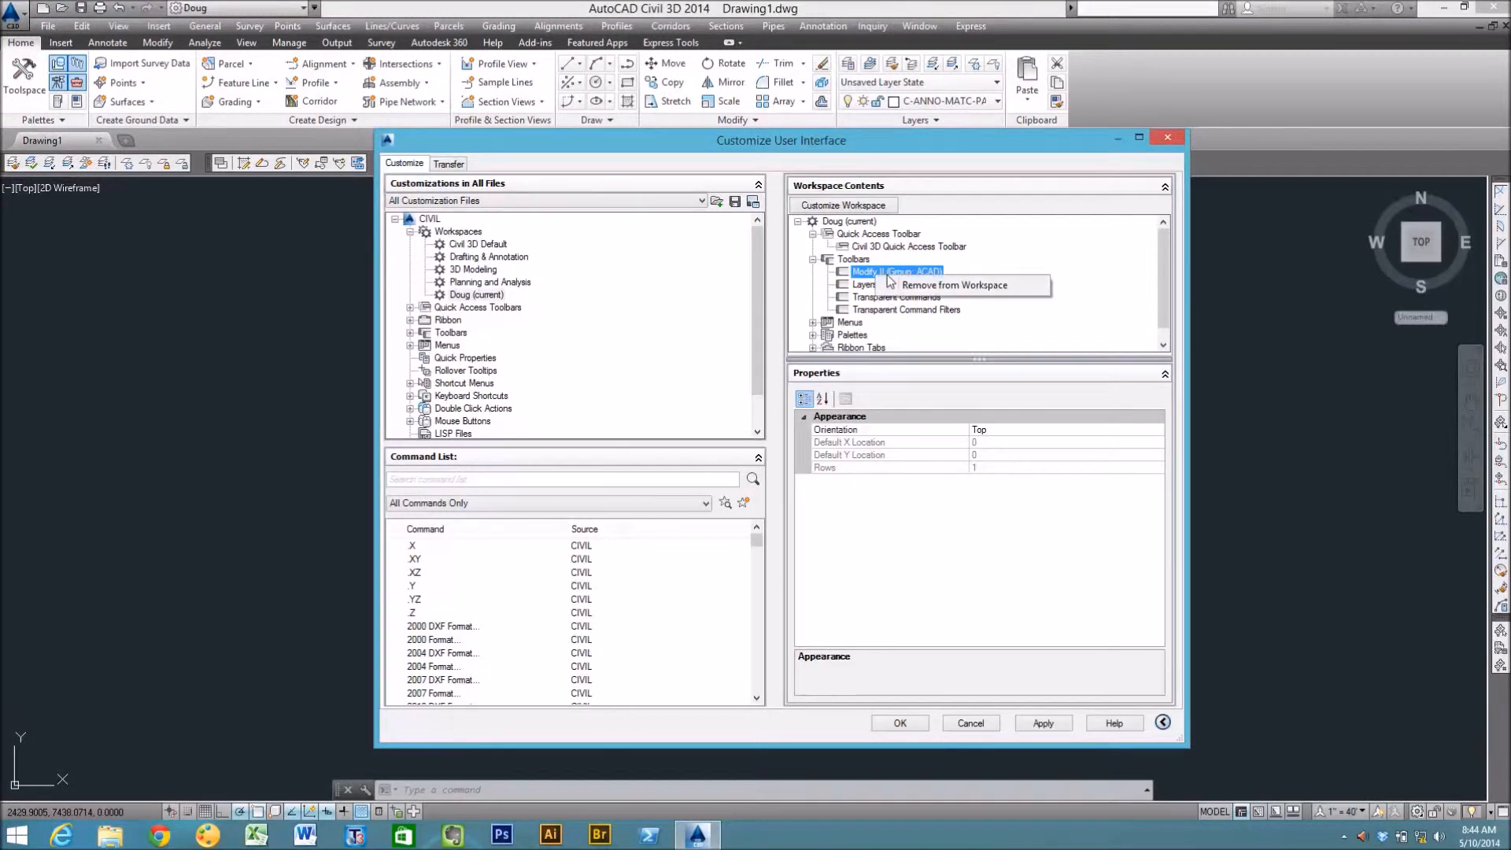
click(940, 289)
click(1044, 724)
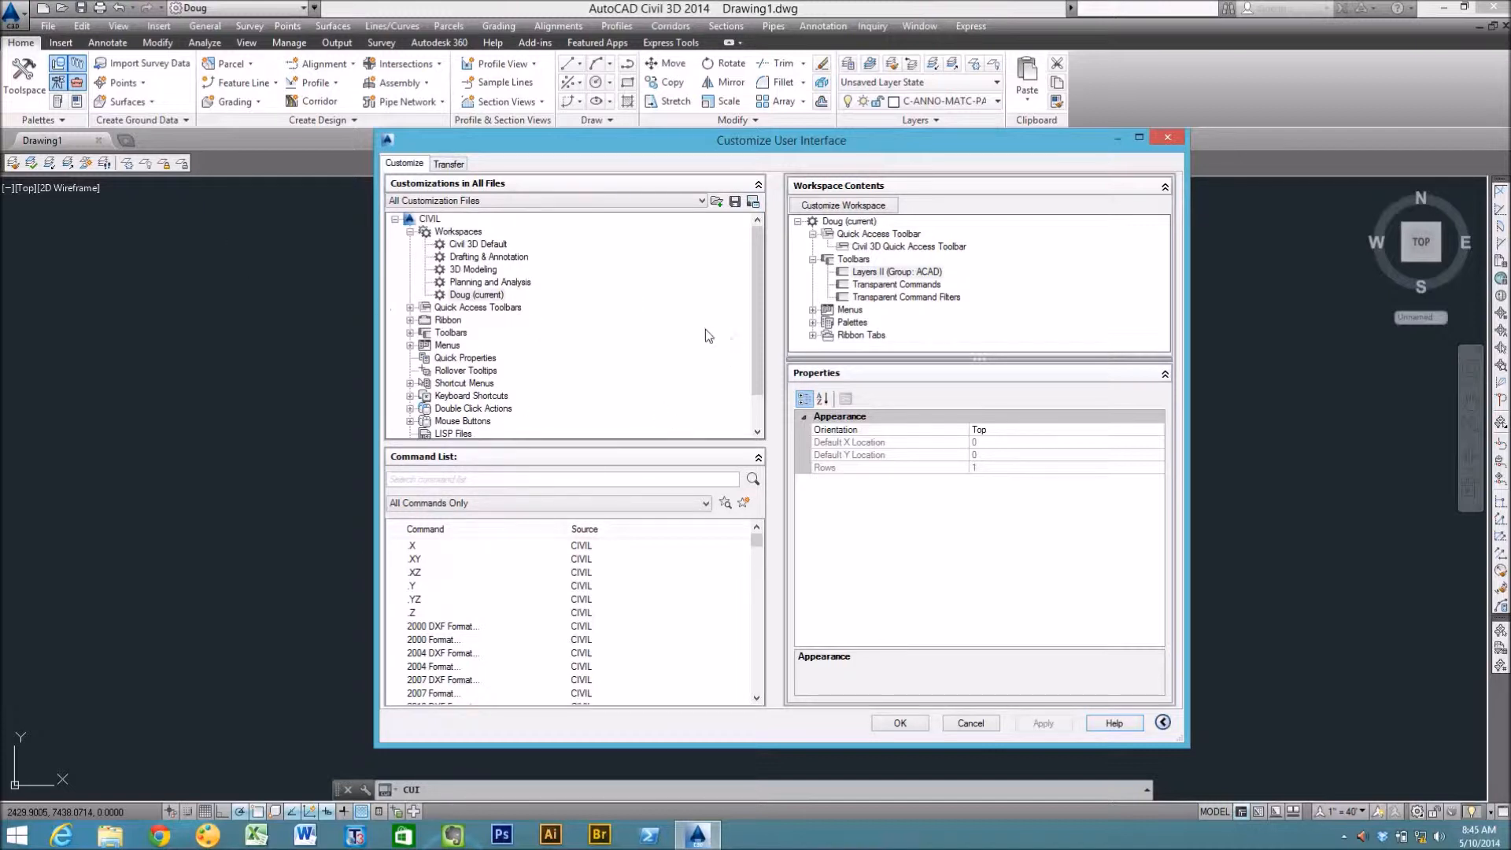
click(409, 333)
click(409, 333)
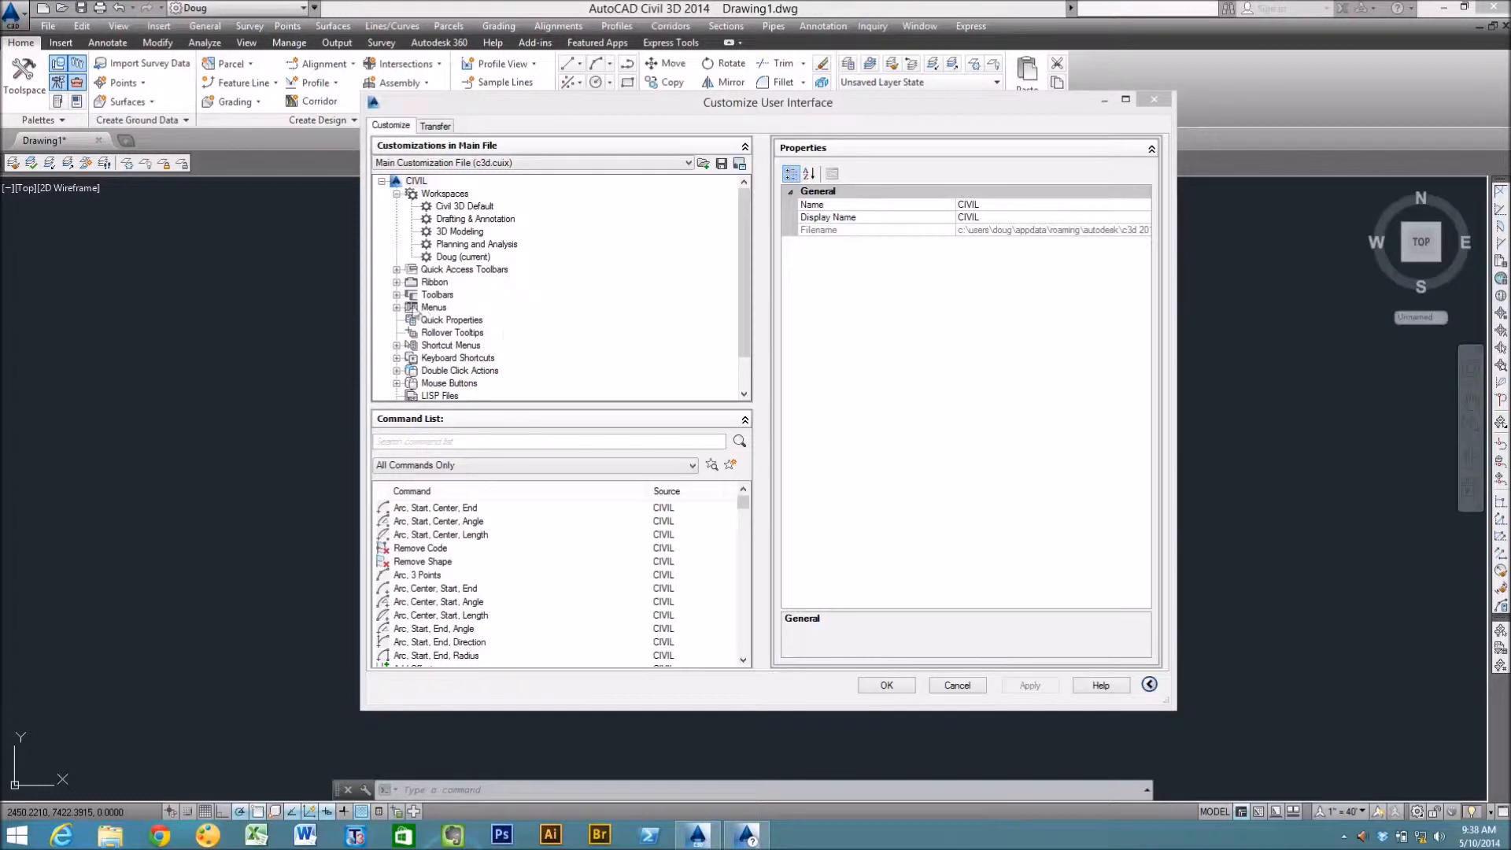
Examine the CIVIL menus in the main customization file and compare them with the menus included in the current custom workspace
click(397, 307)
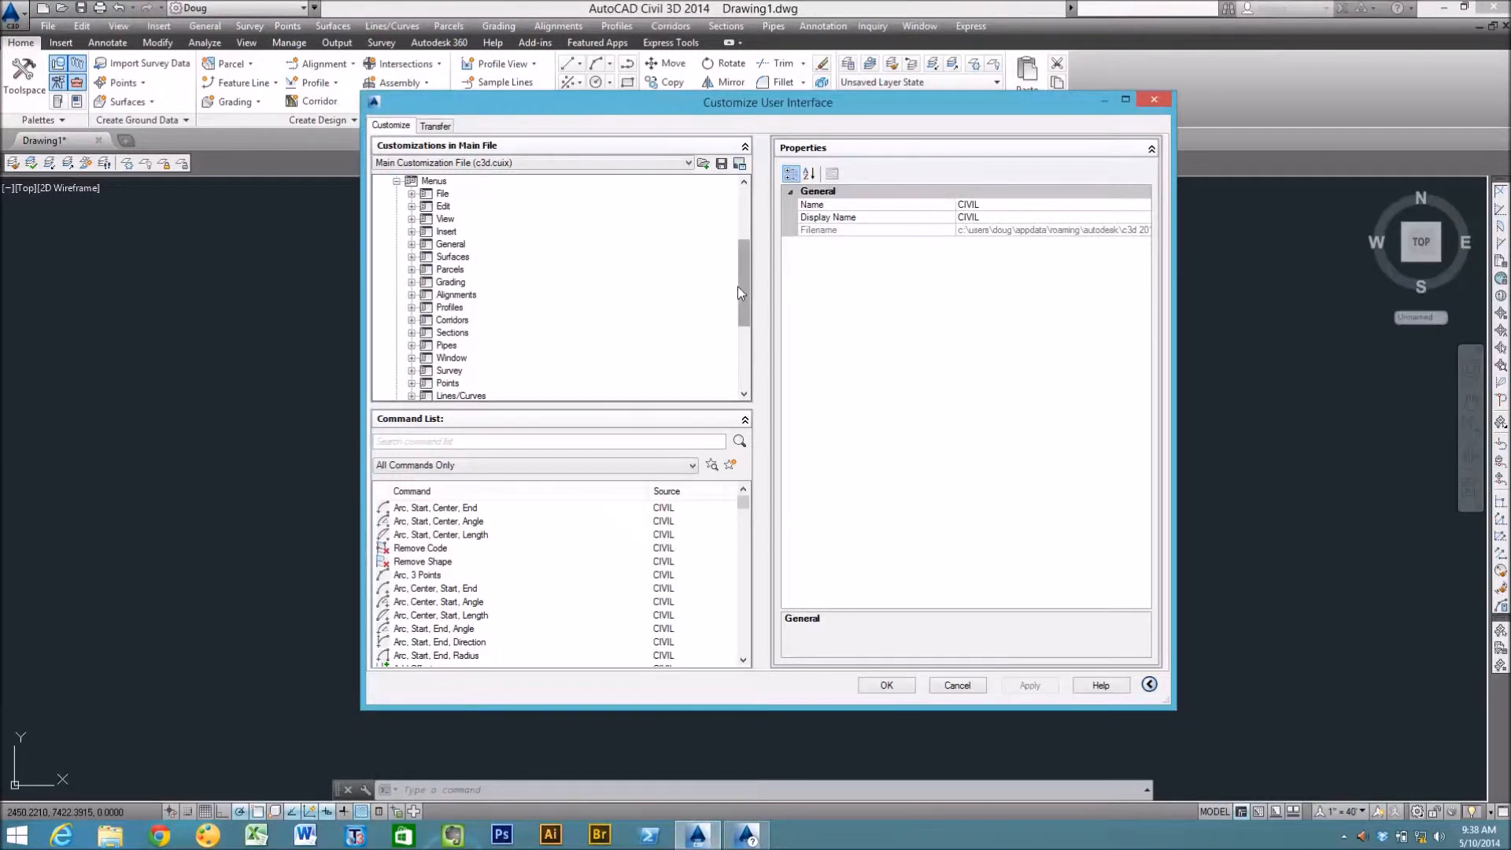
drag(746, 262, 754, 279)
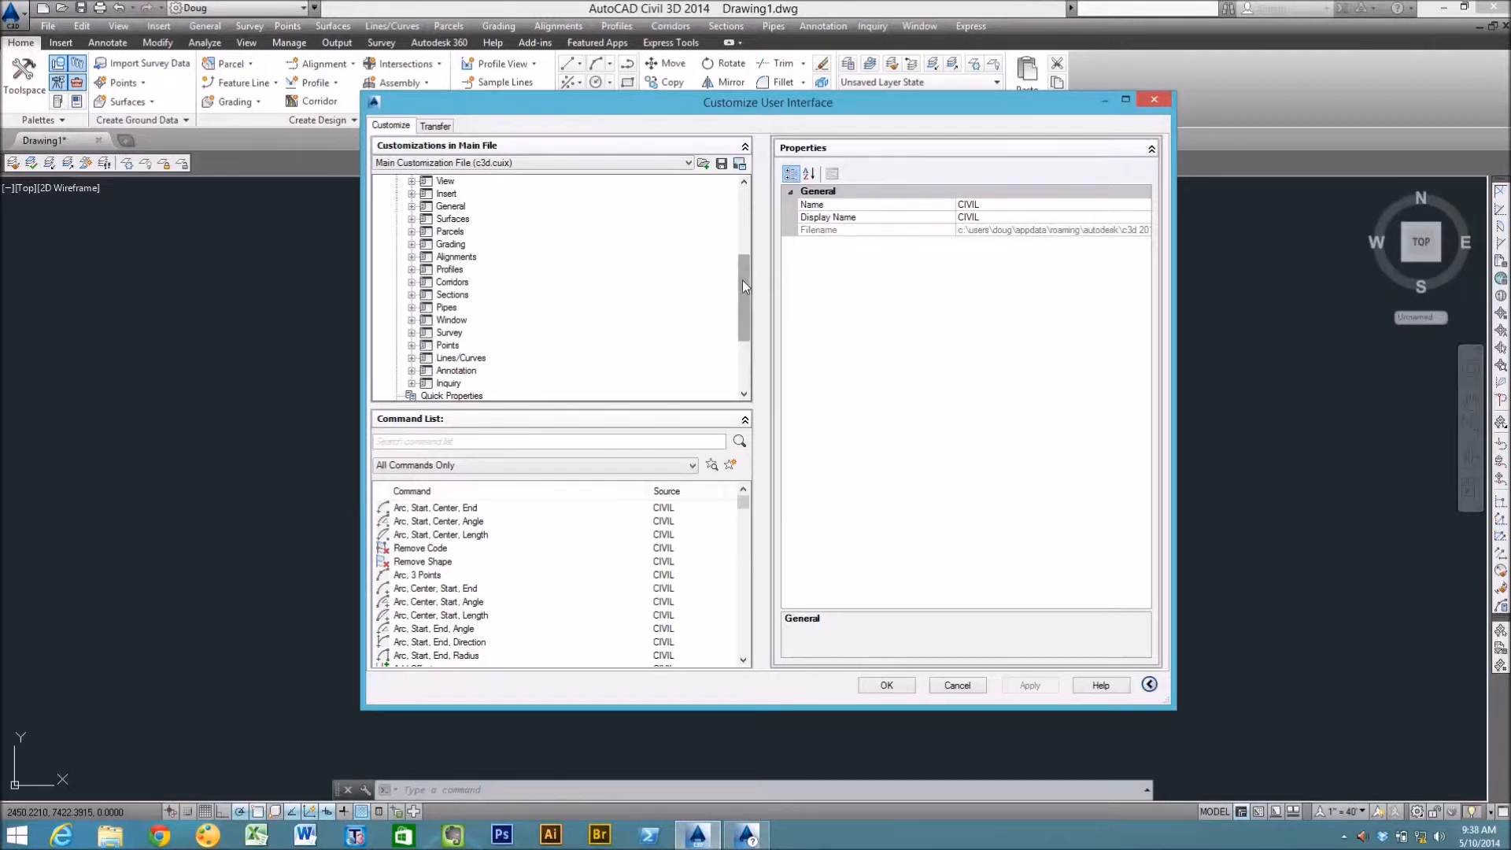
drag(744, 280, 743, 212)
click(465, 208)
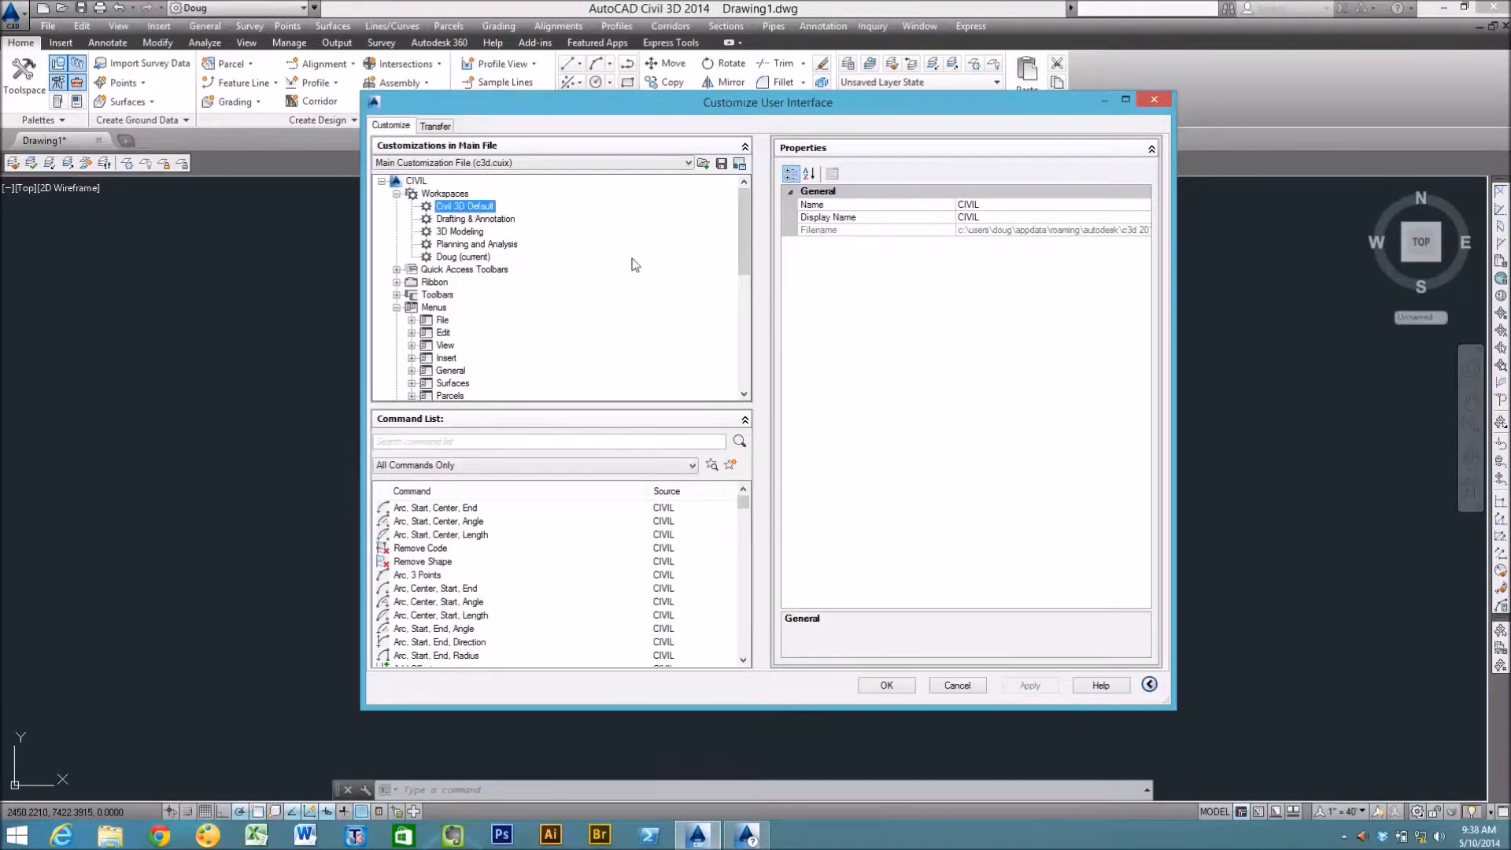
click(464, 256)
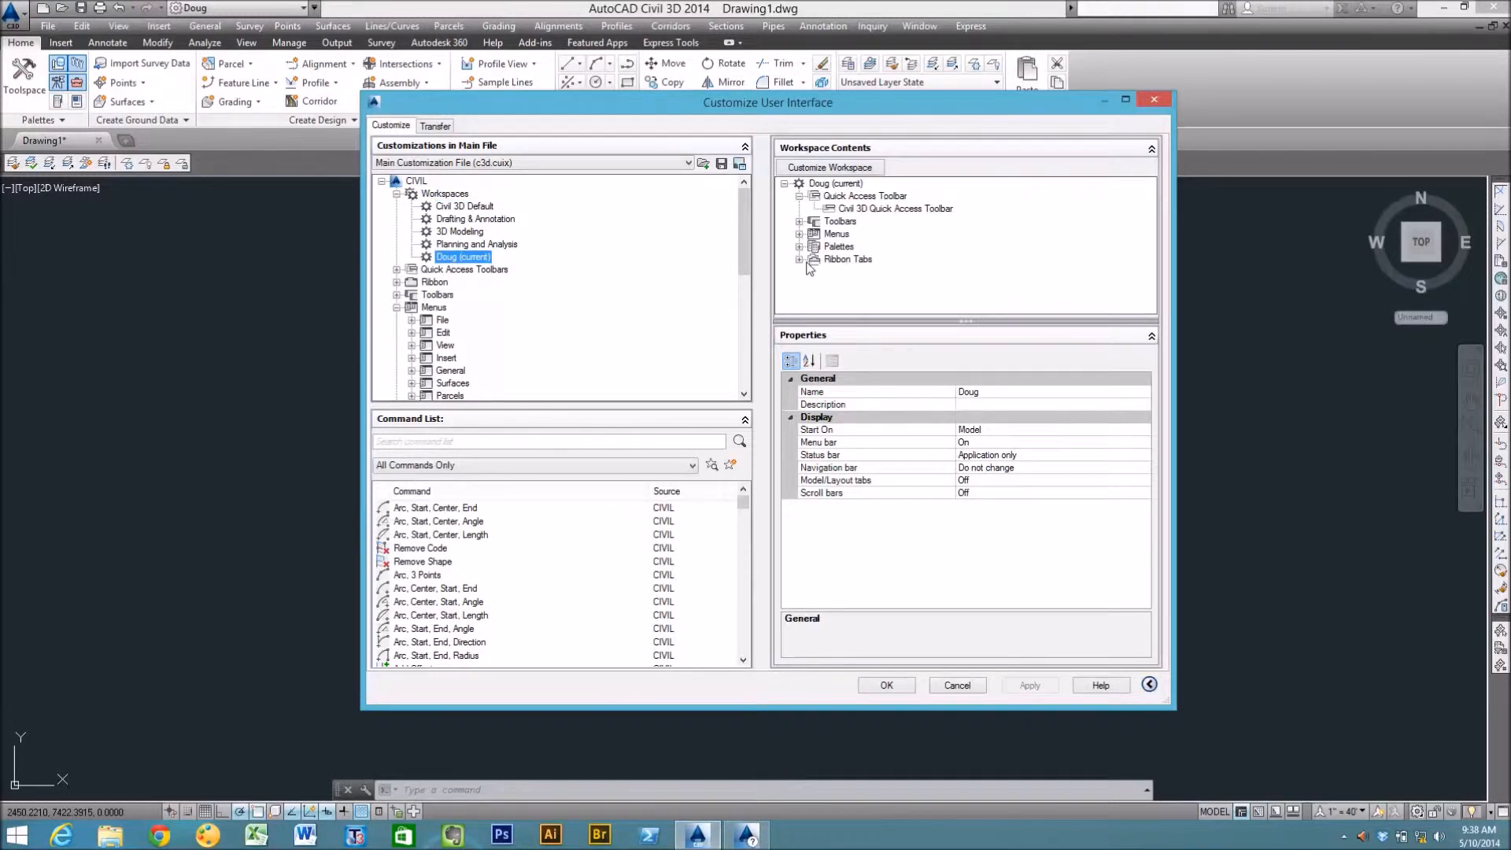
click(800, 234)
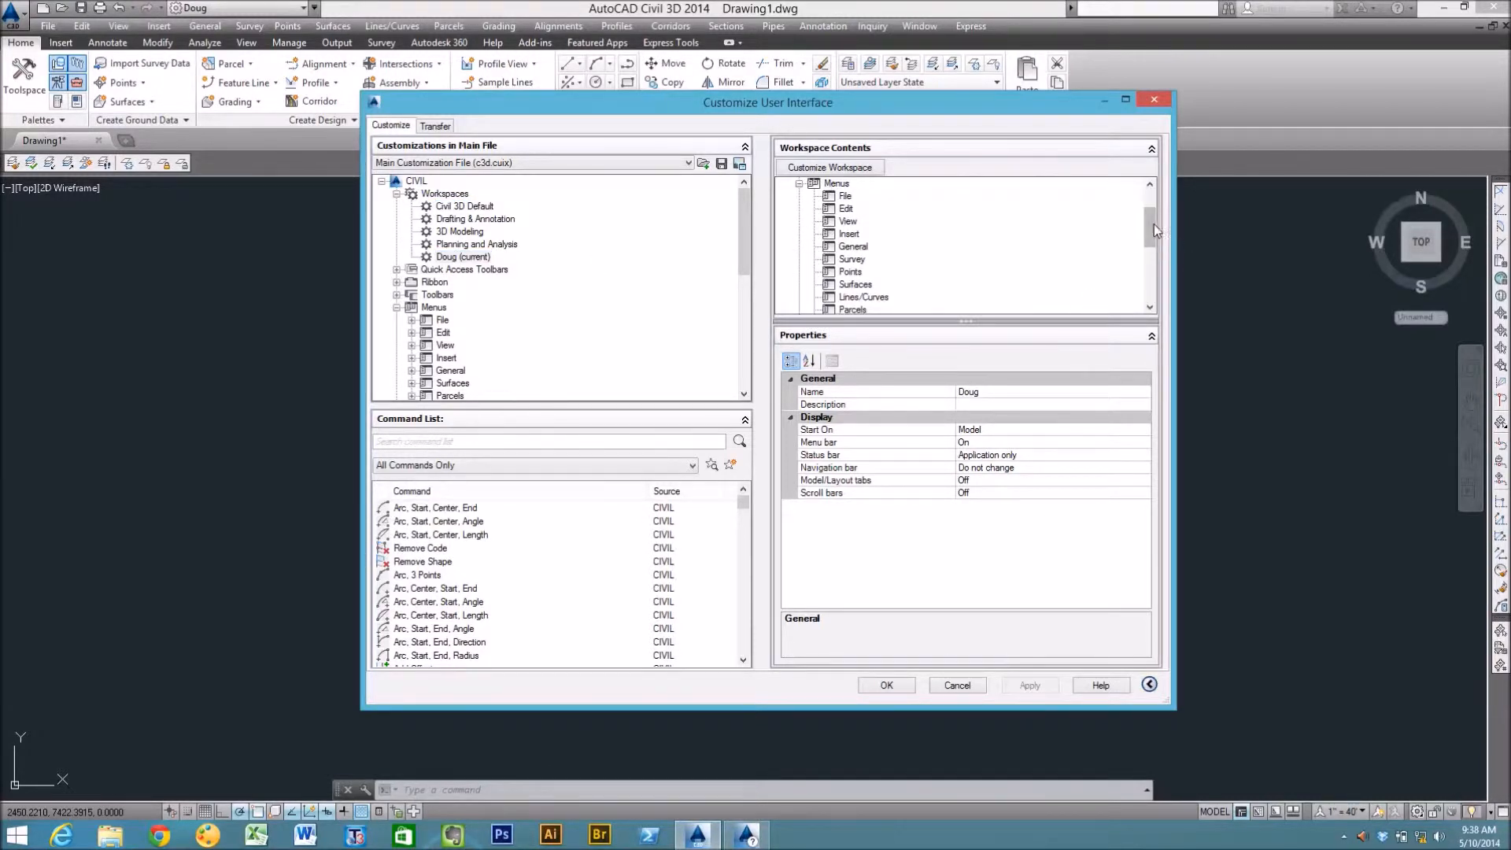
mouse_move(1154, 225)
mouse_down()
mouse_move(1146, 277)
mouse_move(1149, 198)
mouse_up()
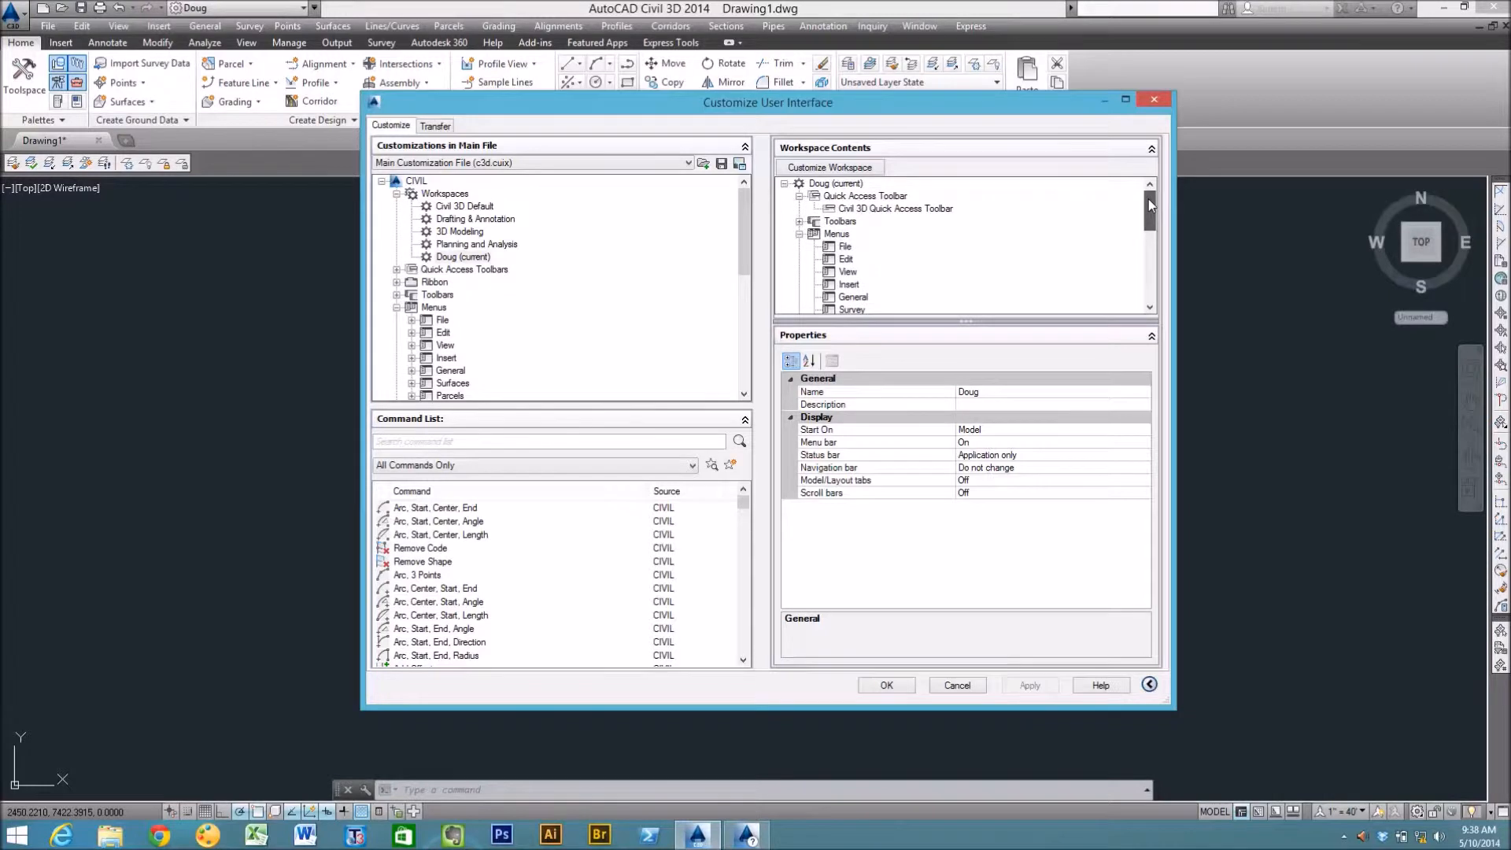
Create a new menu in the main customization file, naming it Custom followed by the workspace owner's first name
click(435, 308)
right_click(437, 308)
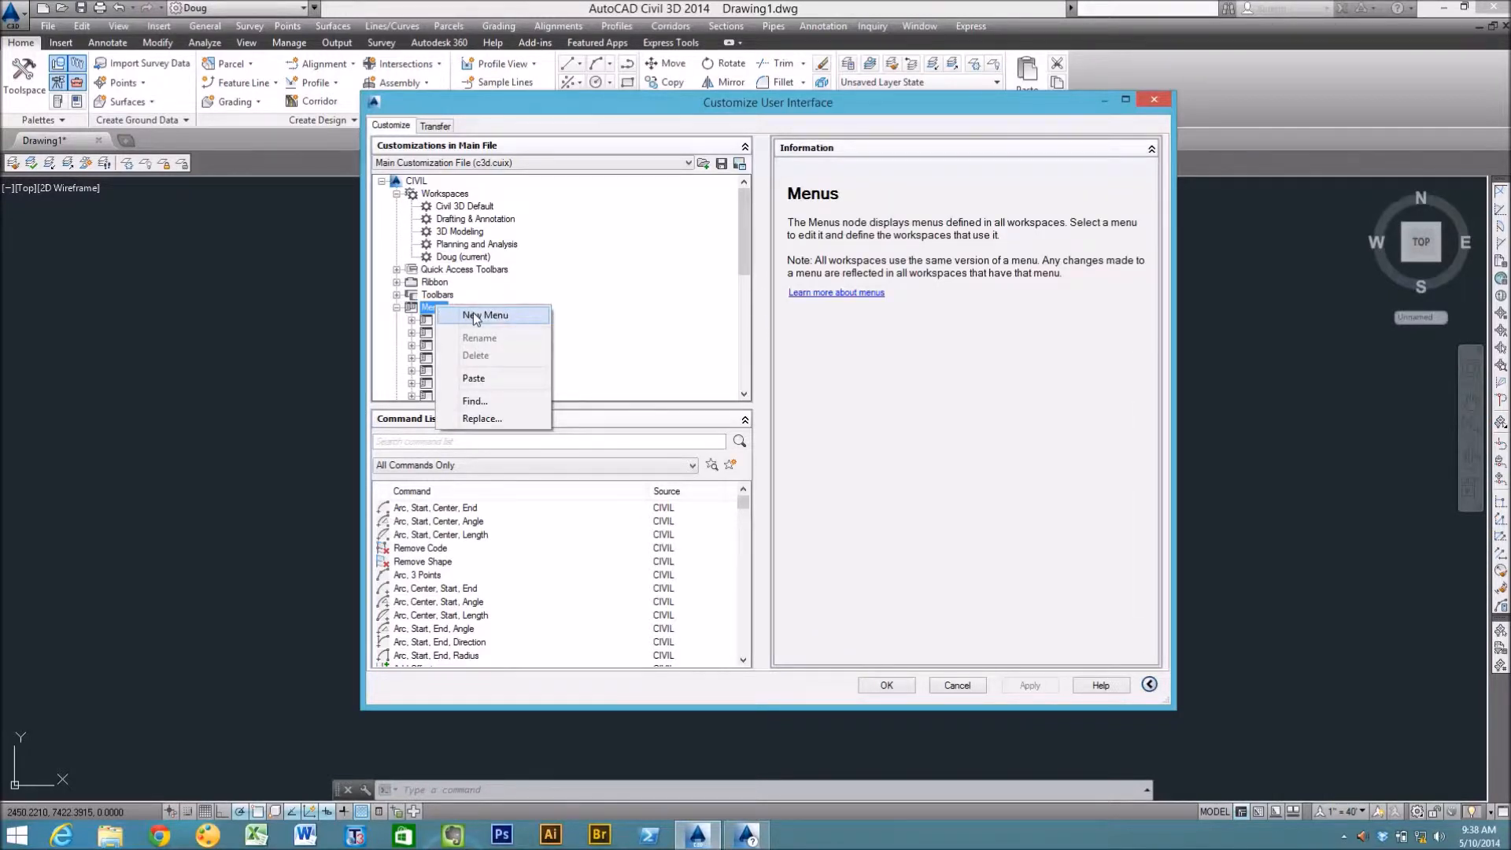
click(475, 316)
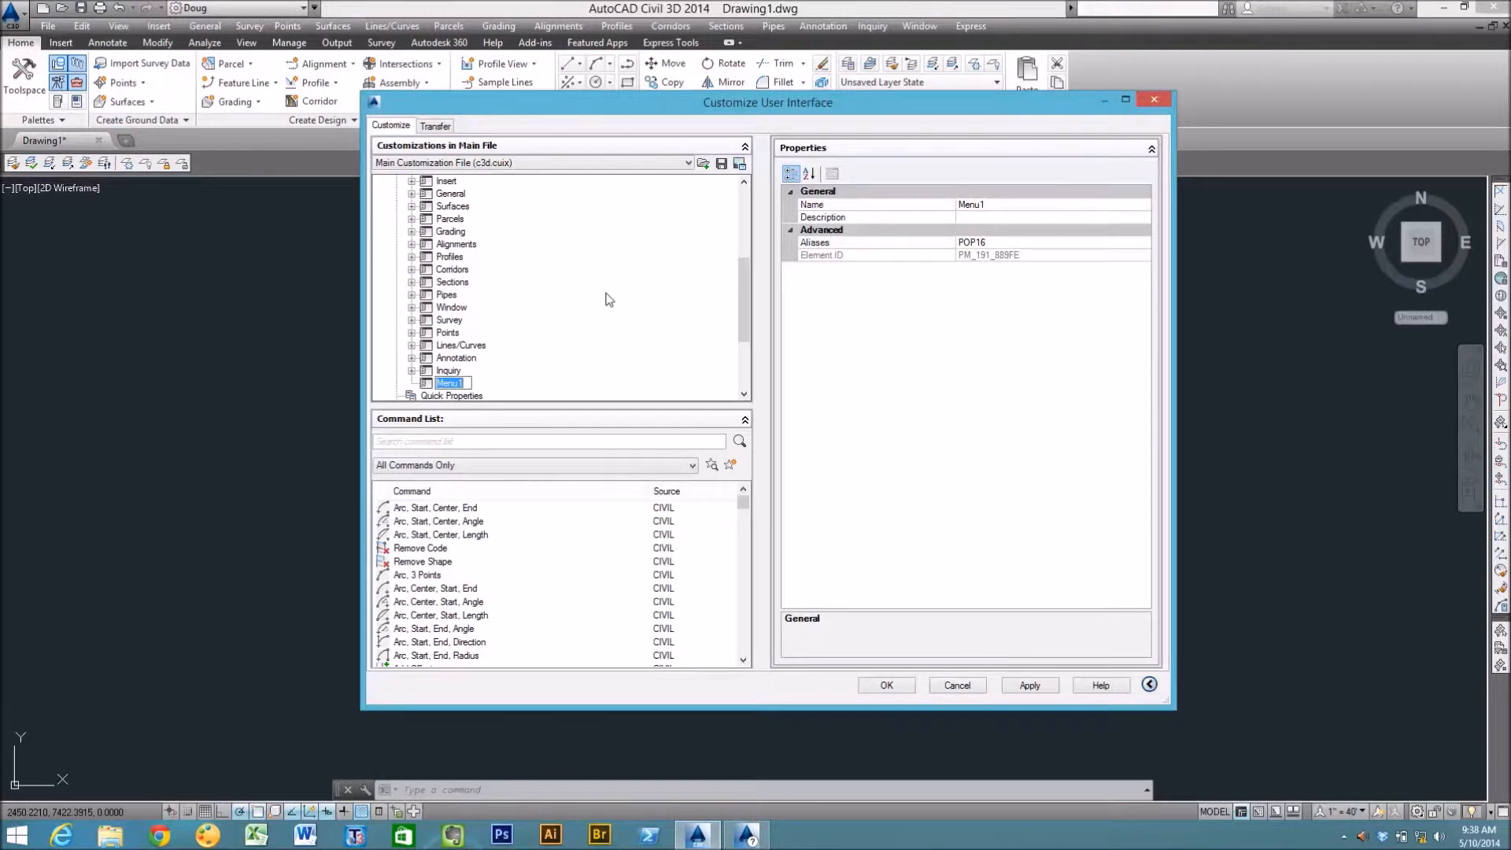
text(Custom Doug)
key(Return)
Search the command list for Polyline and add the Polyline command to the new custom menu
click(512, 442)
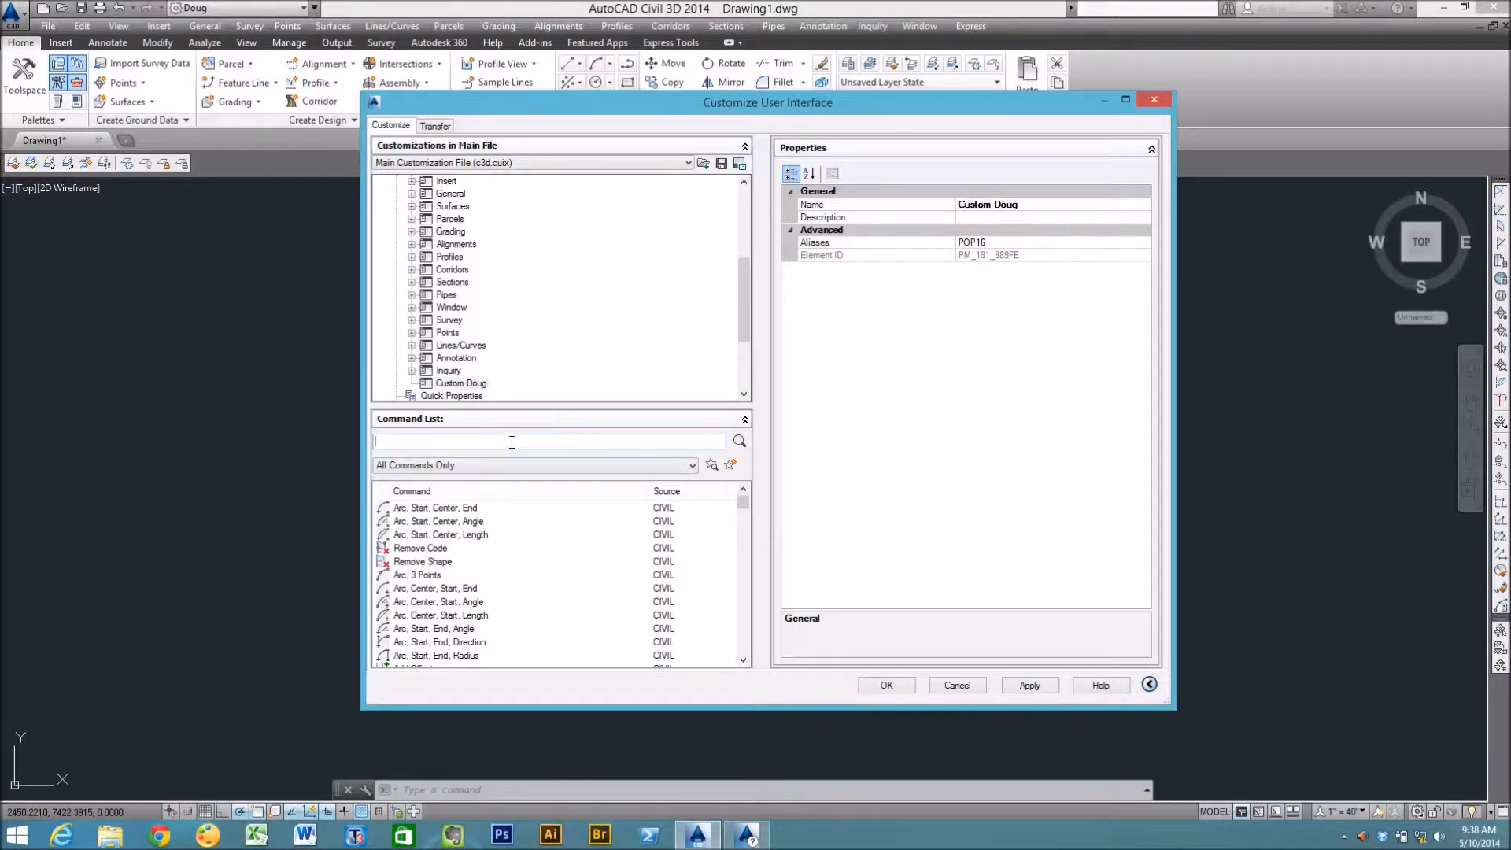
text(Poly)
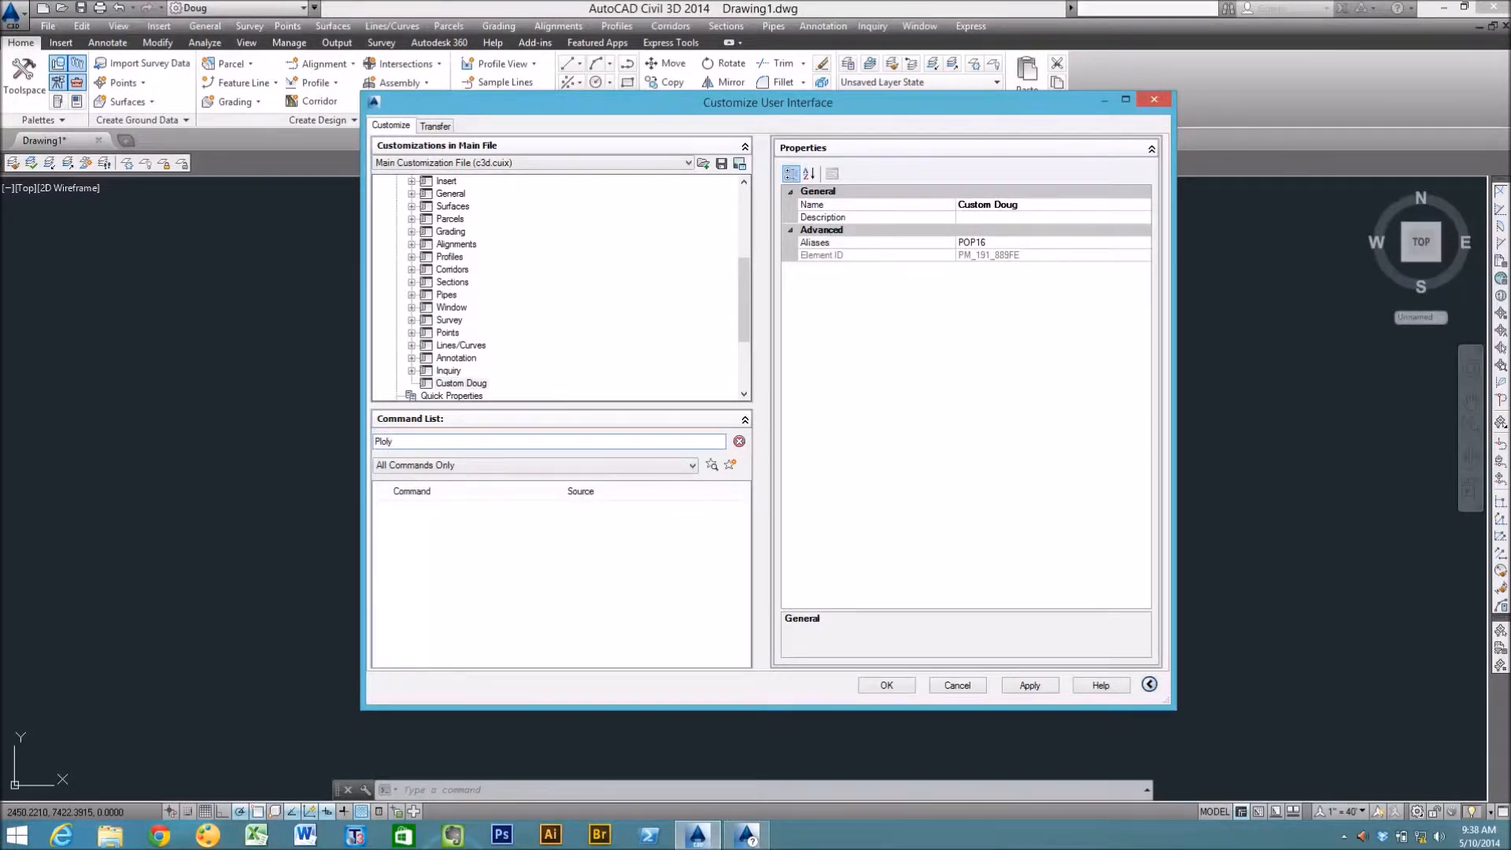
key(BackSpace)
key(BackSpace)
key(BackSpace)
key(BackSpace)
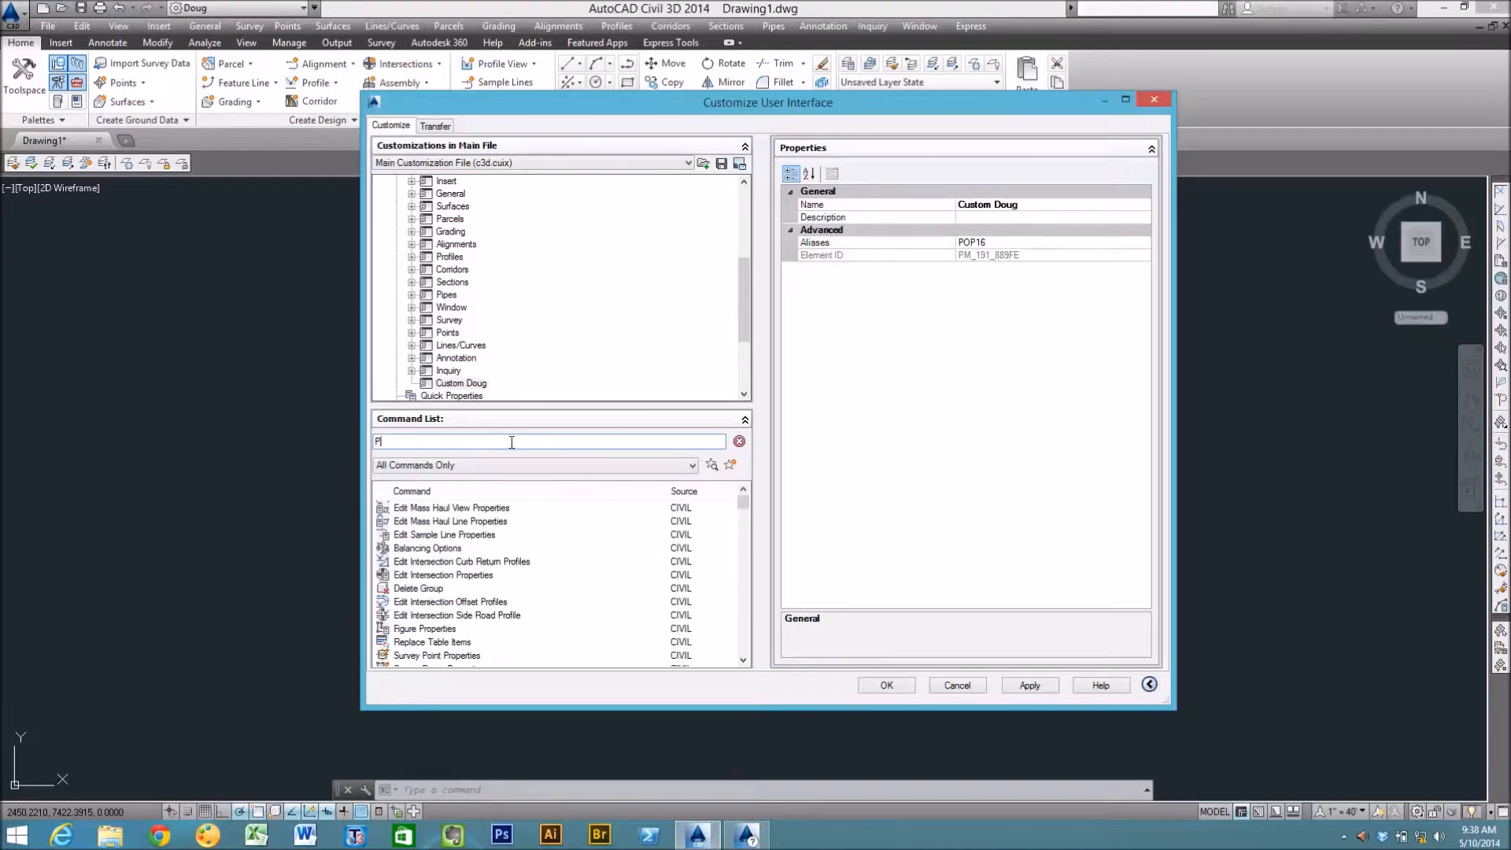
text(oly)
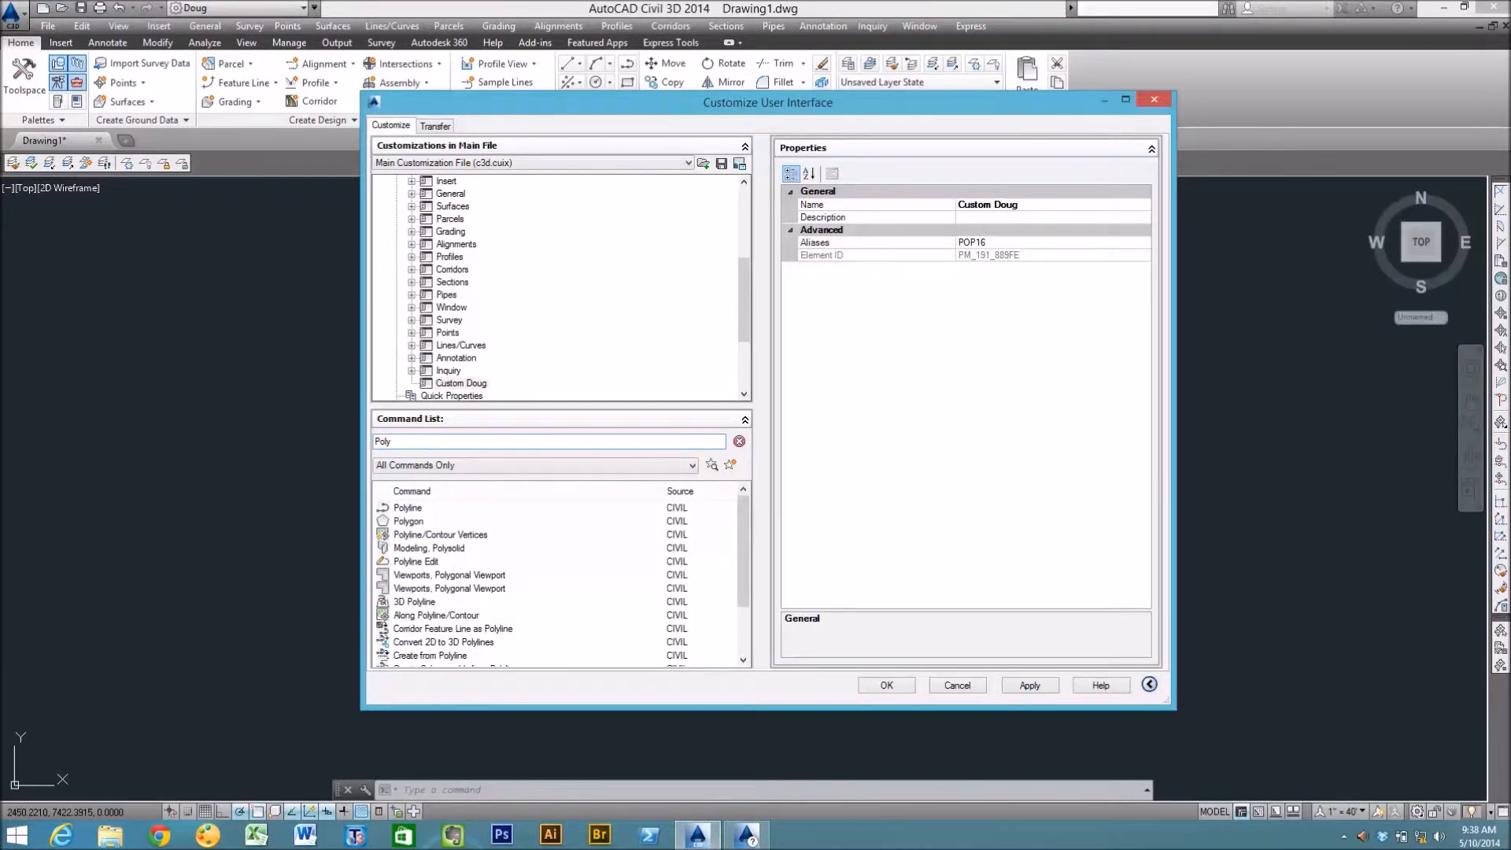
click(691, 493)
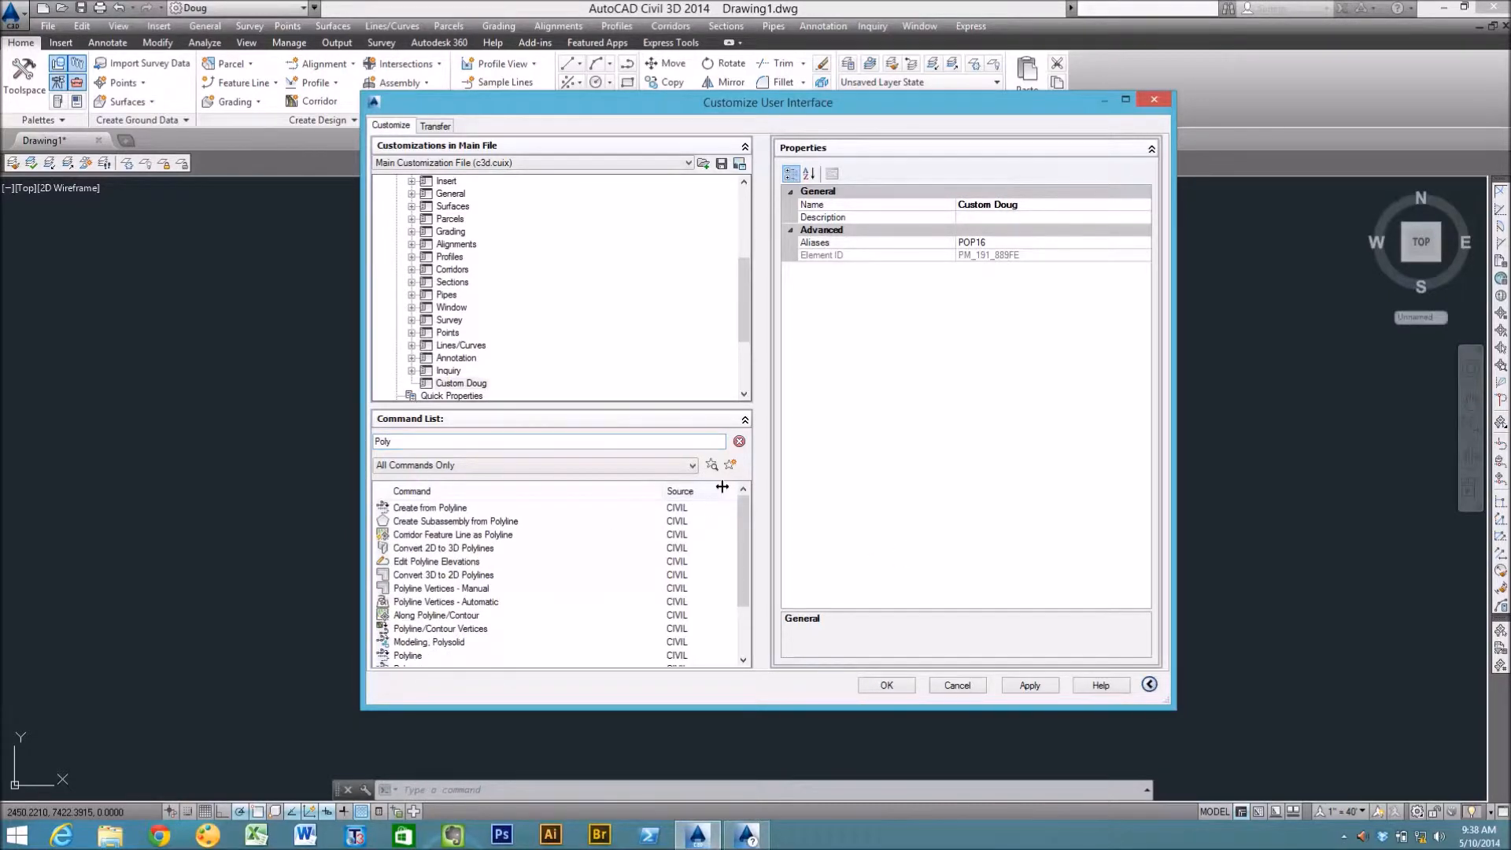
text(line)
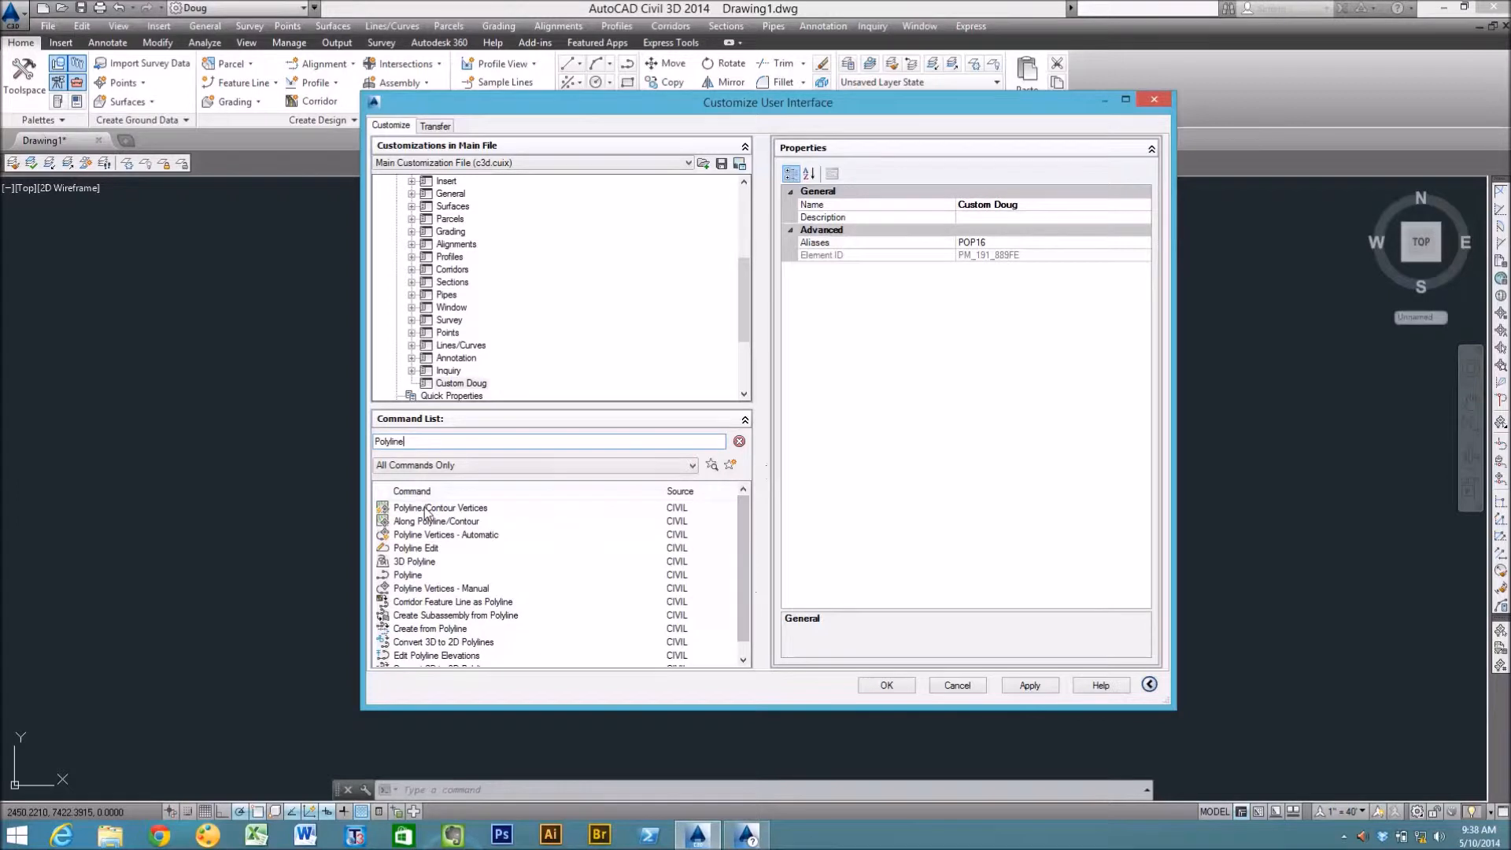
drag(405, 575, 483, 282)
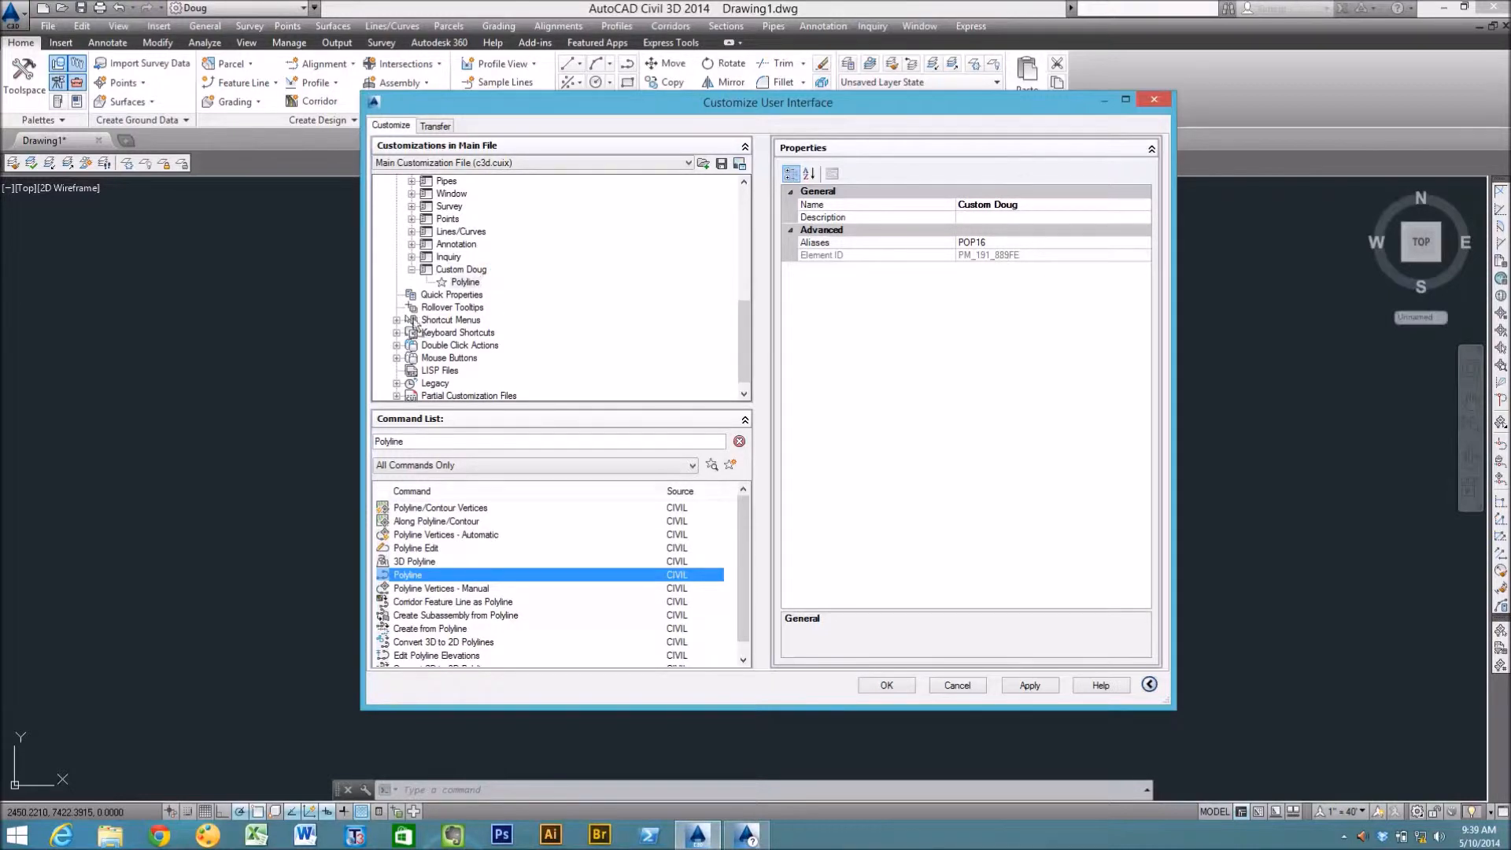
Add the 3D Polyline command above Polyline in the custom menu, then apply the changes and close the editor
click(422, 561)
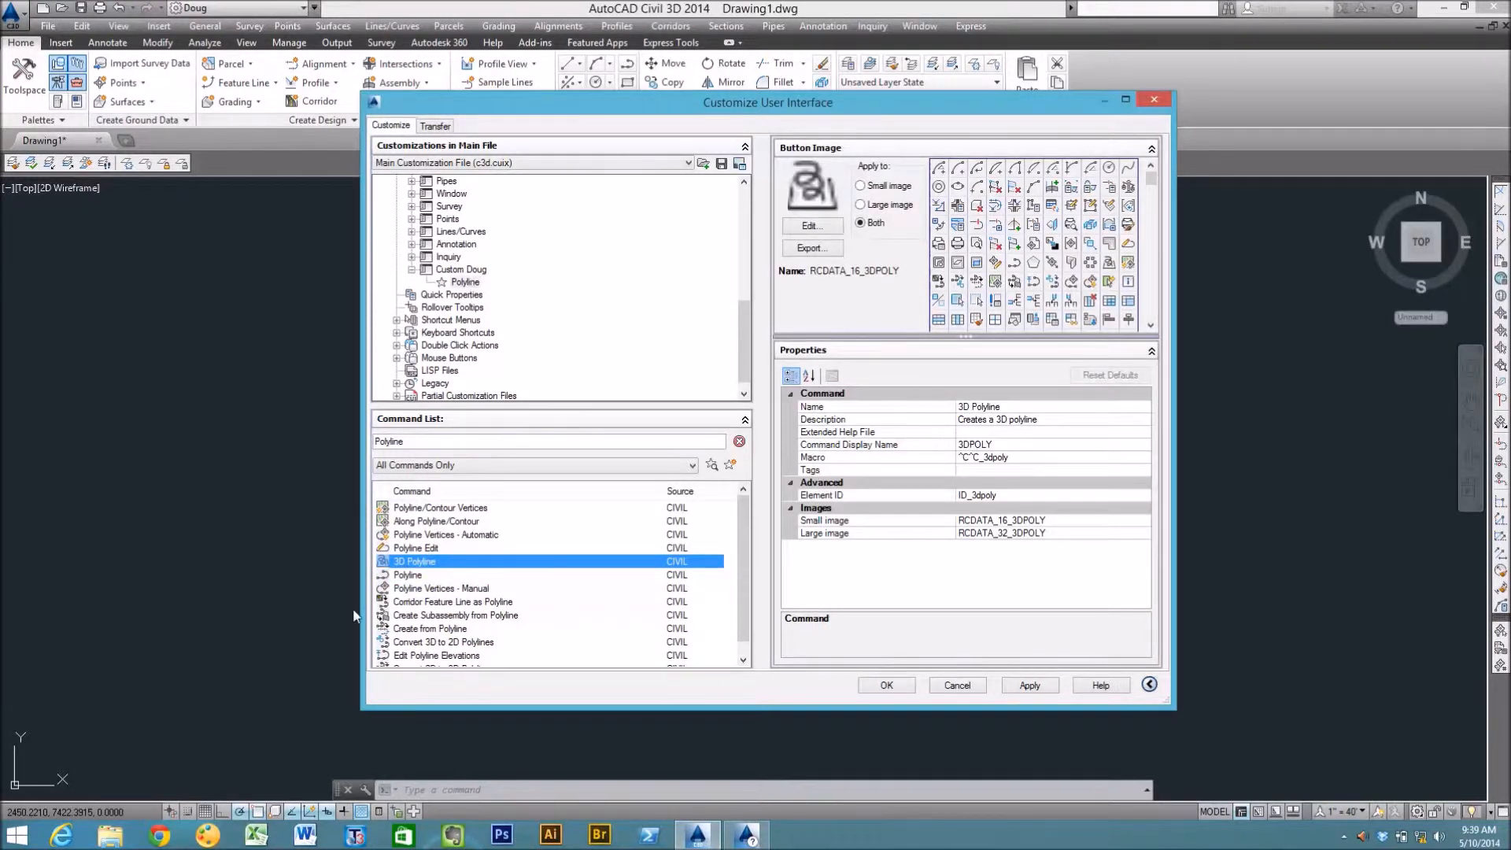
drag(405, 562, 488, 276)
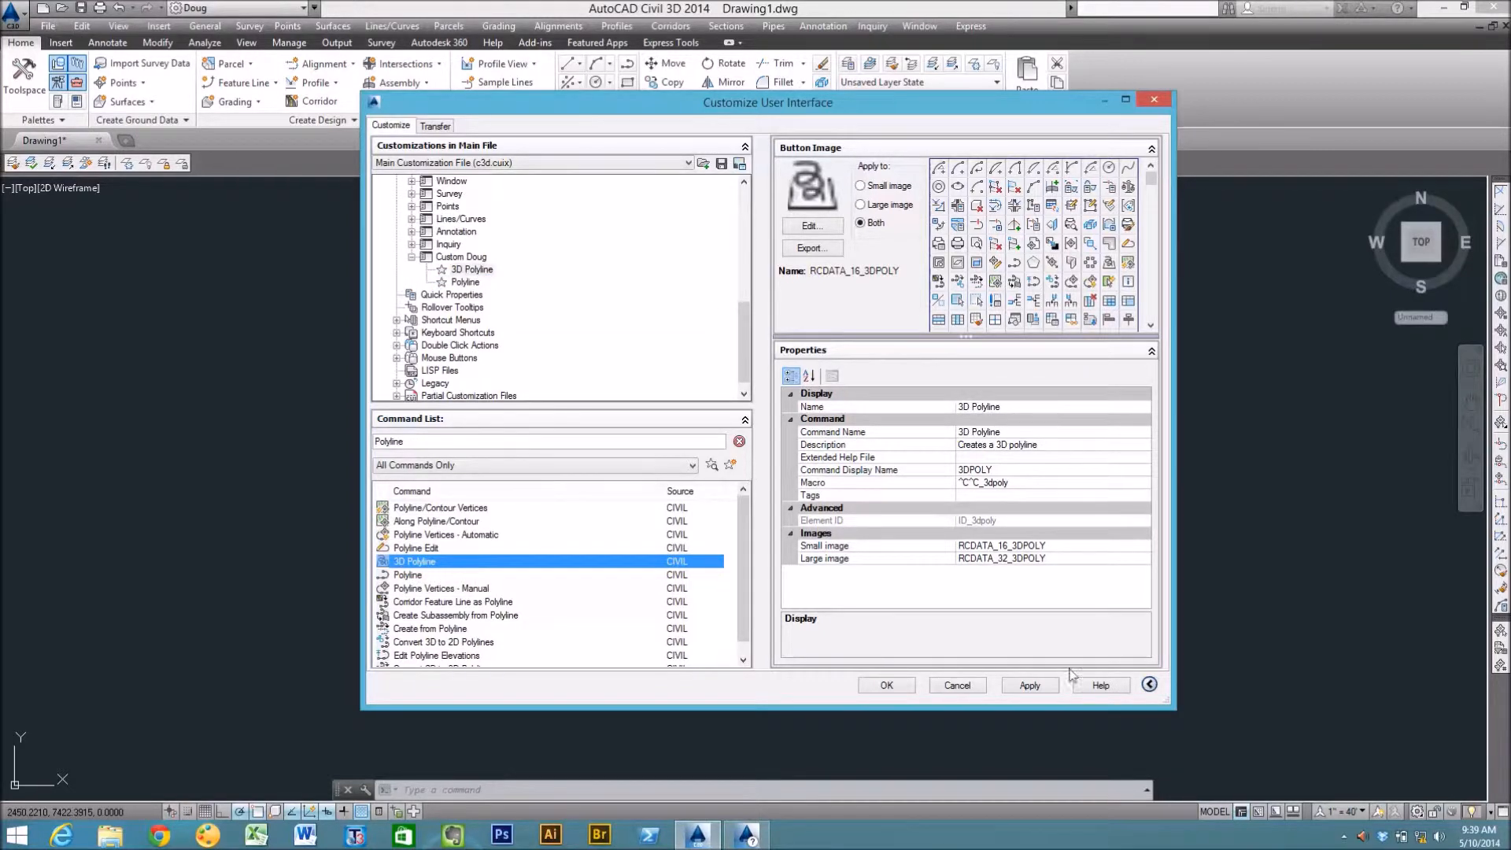
click(1029, 685)
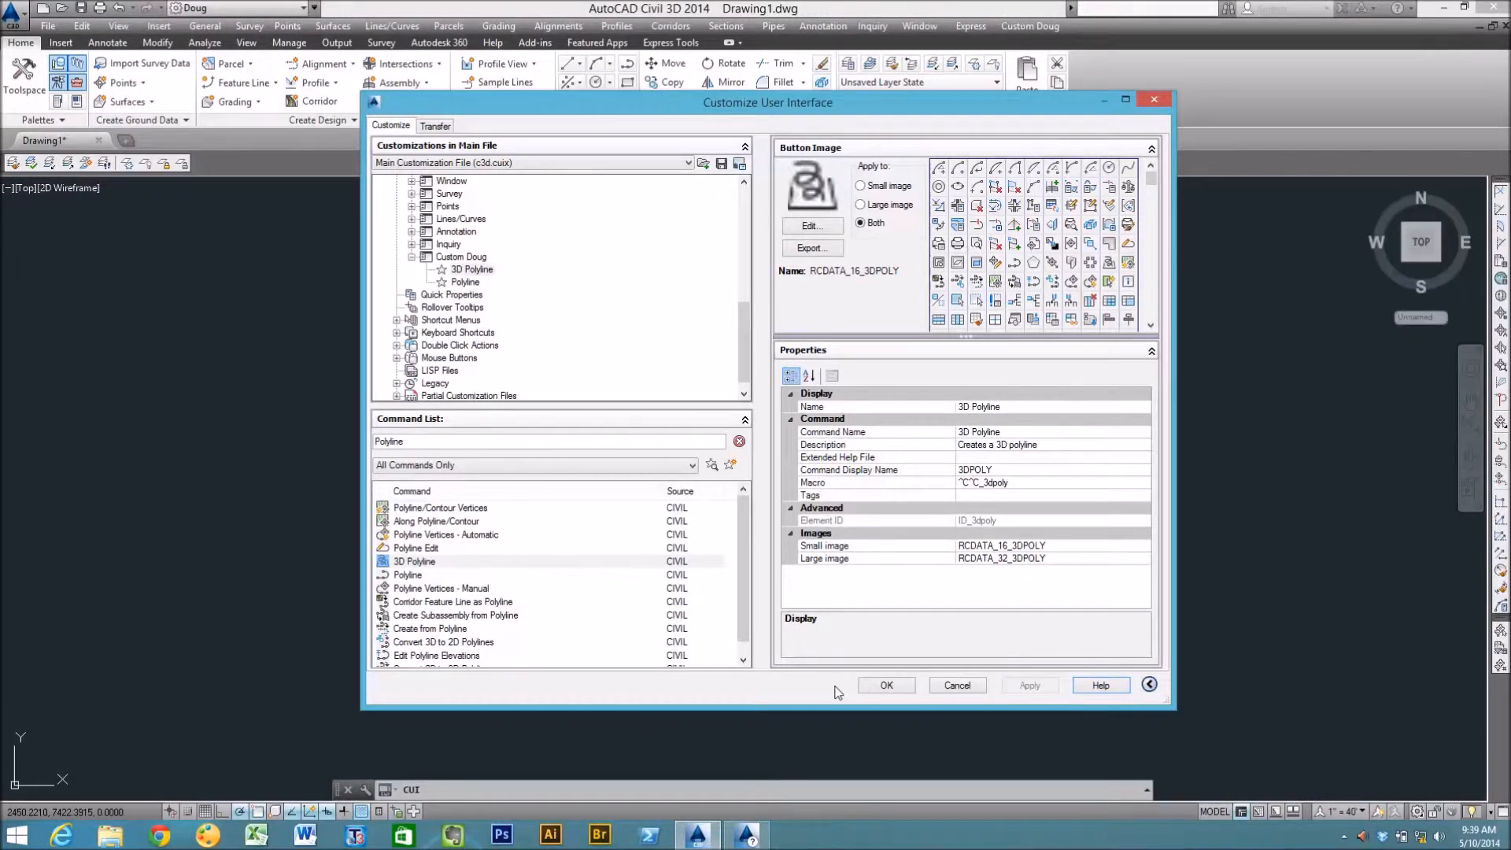
click(887, 685)
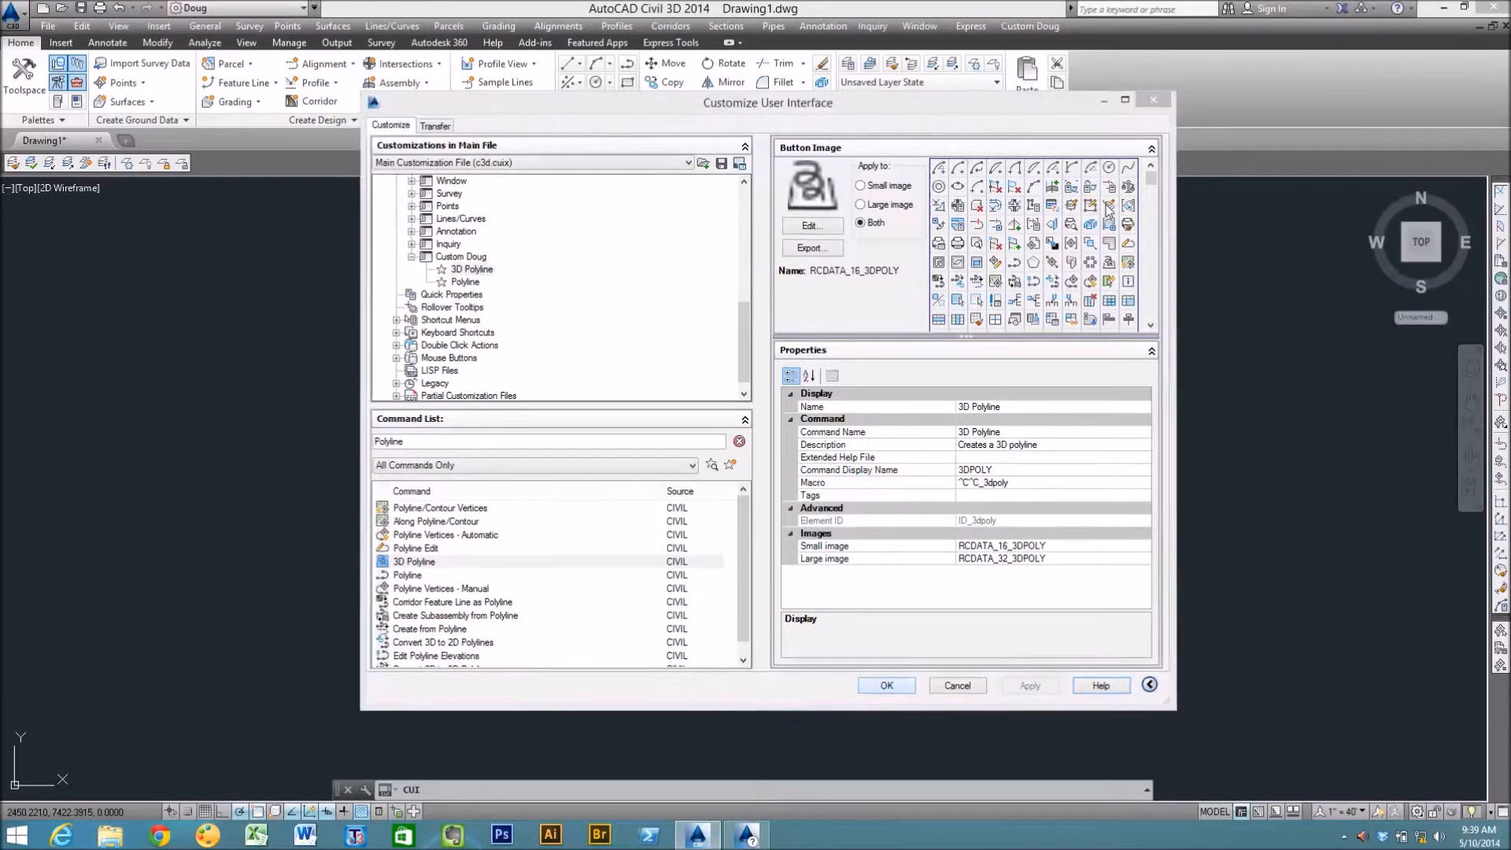
View the commands in the new custom menu, then dismiss it and cancel any active selection
click(1030, 26)
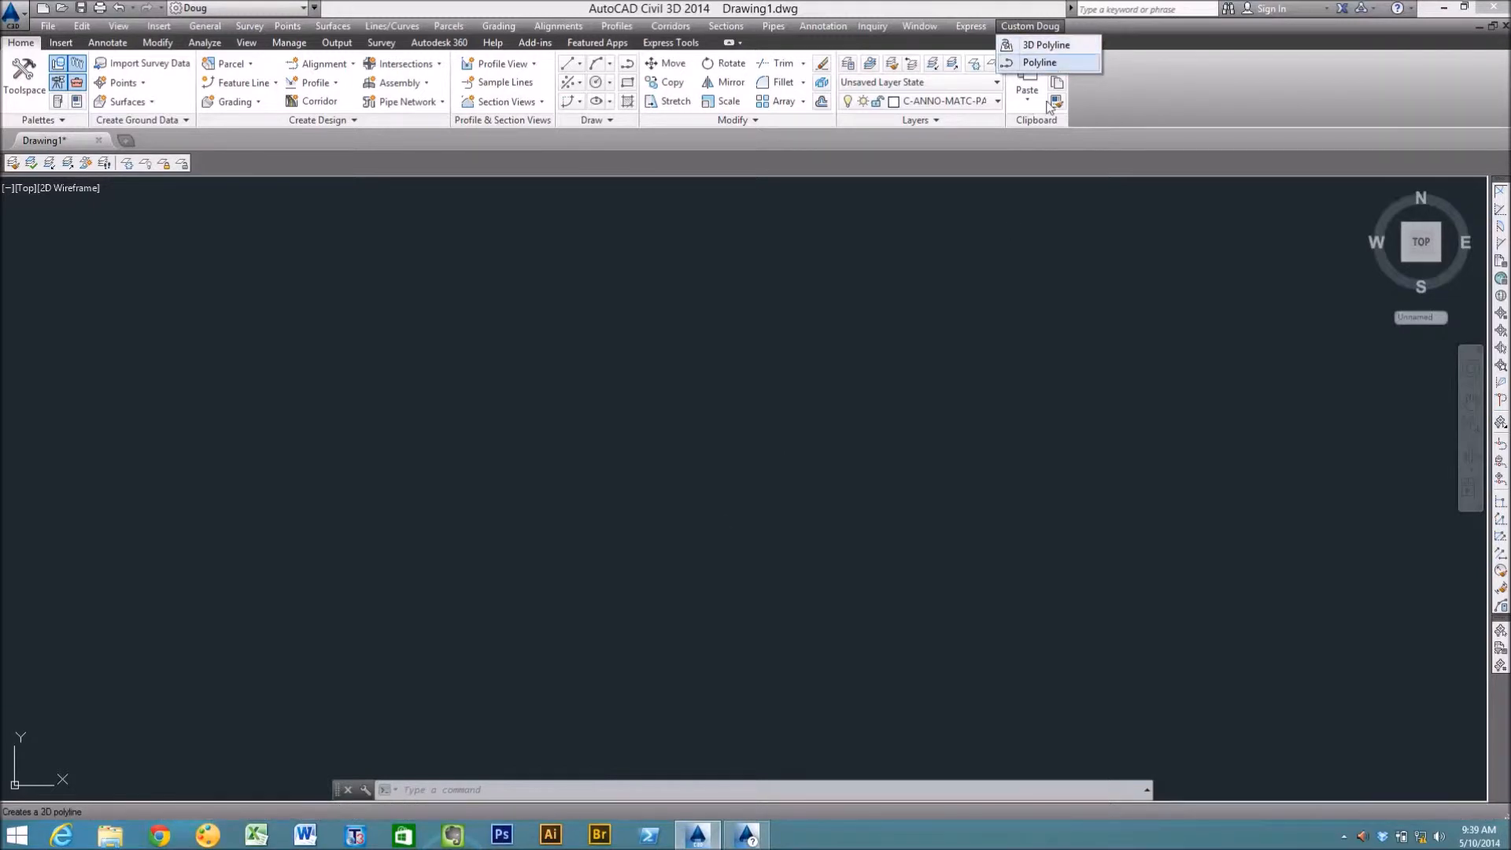
click(664, 639)
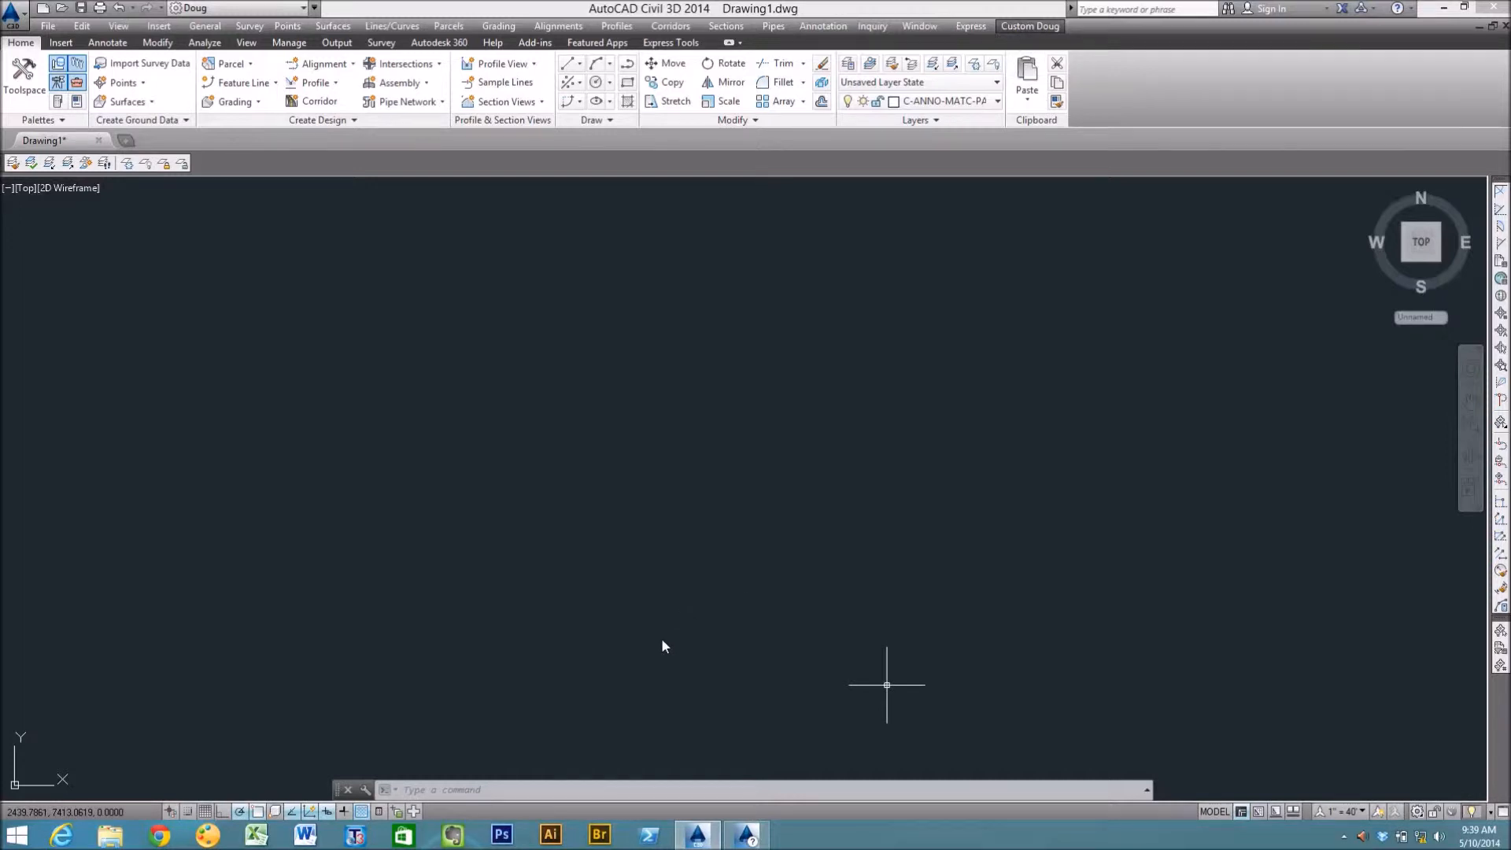
click(666, 645)
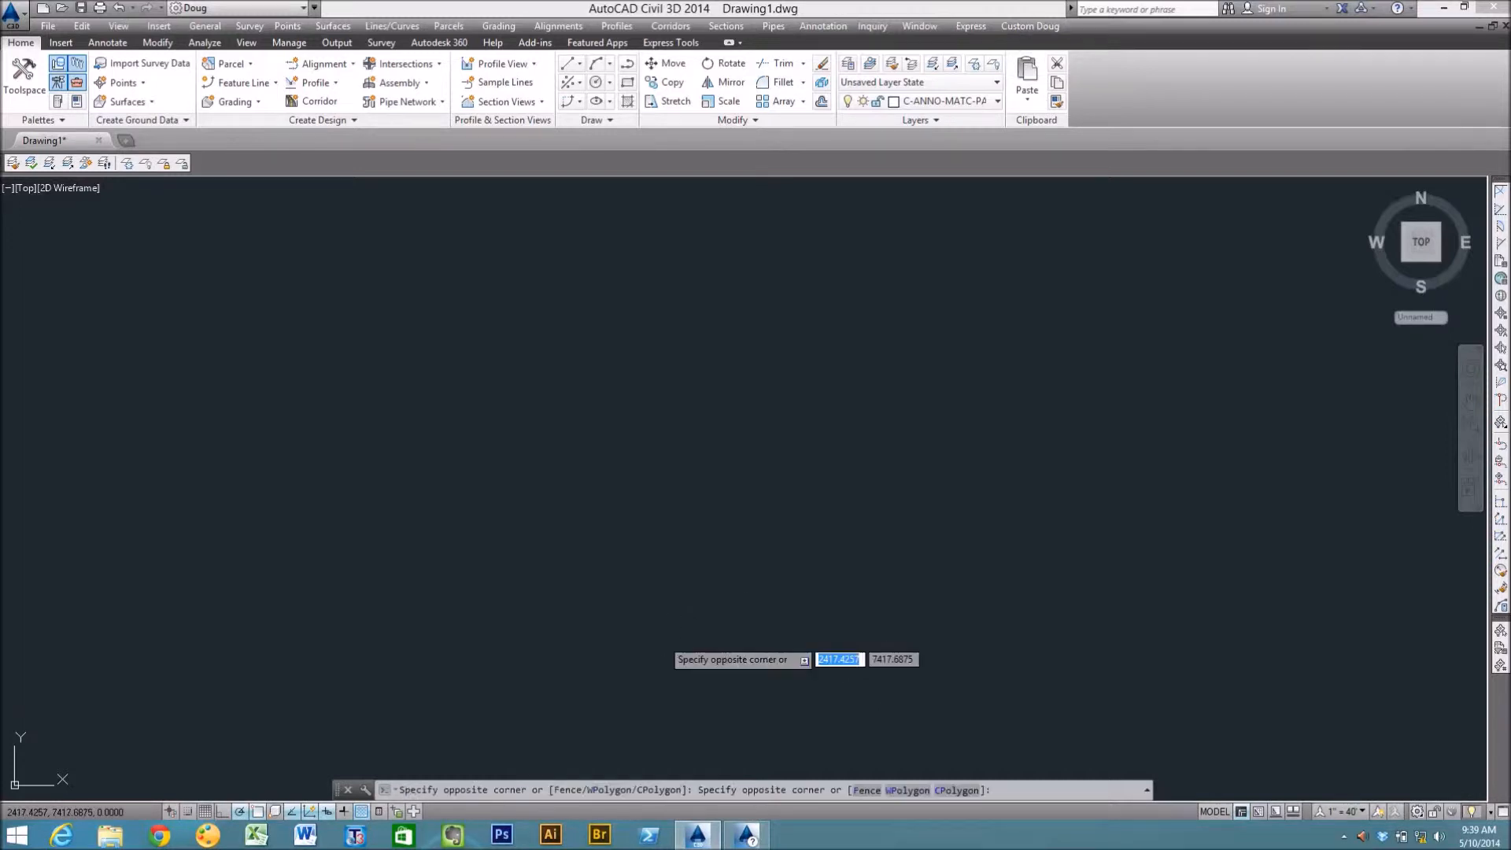
key(Escape)
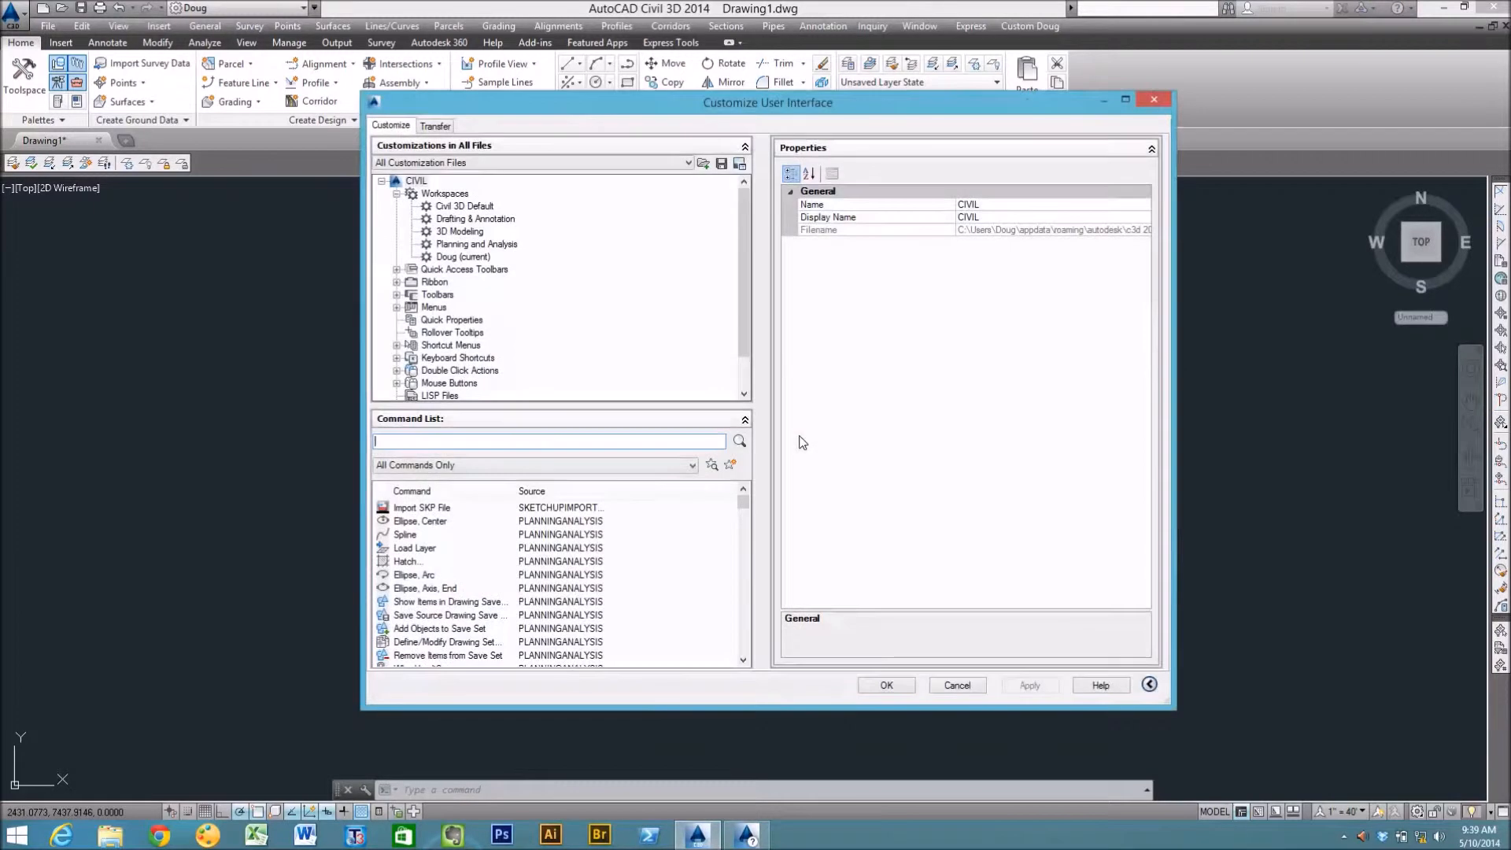
Limit the customizations shown in the CUI editor to Main Customization File (c3d.cuix)
click(457, 163)
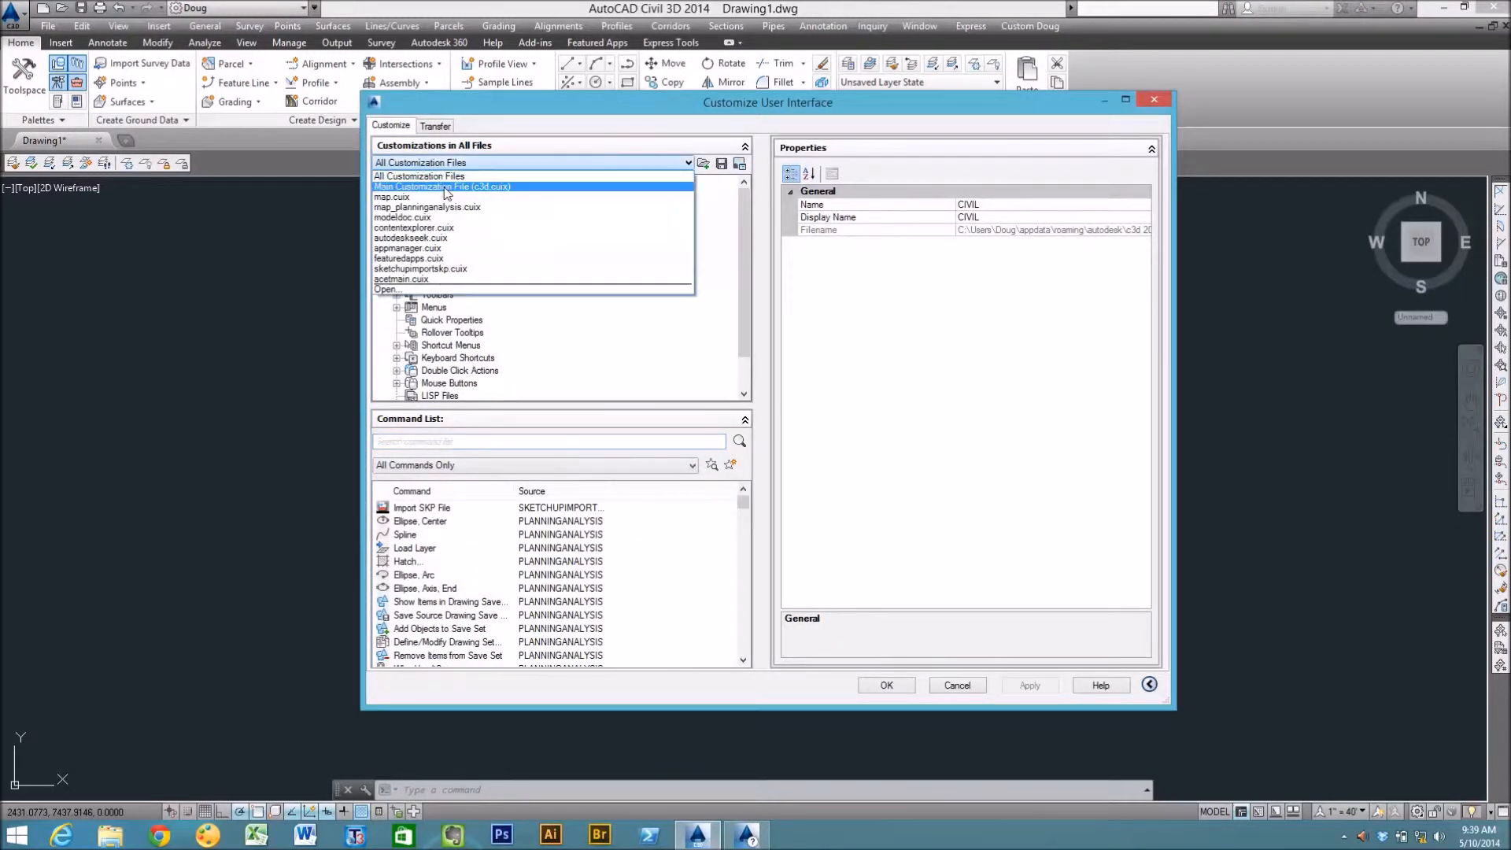
click(460, 175)
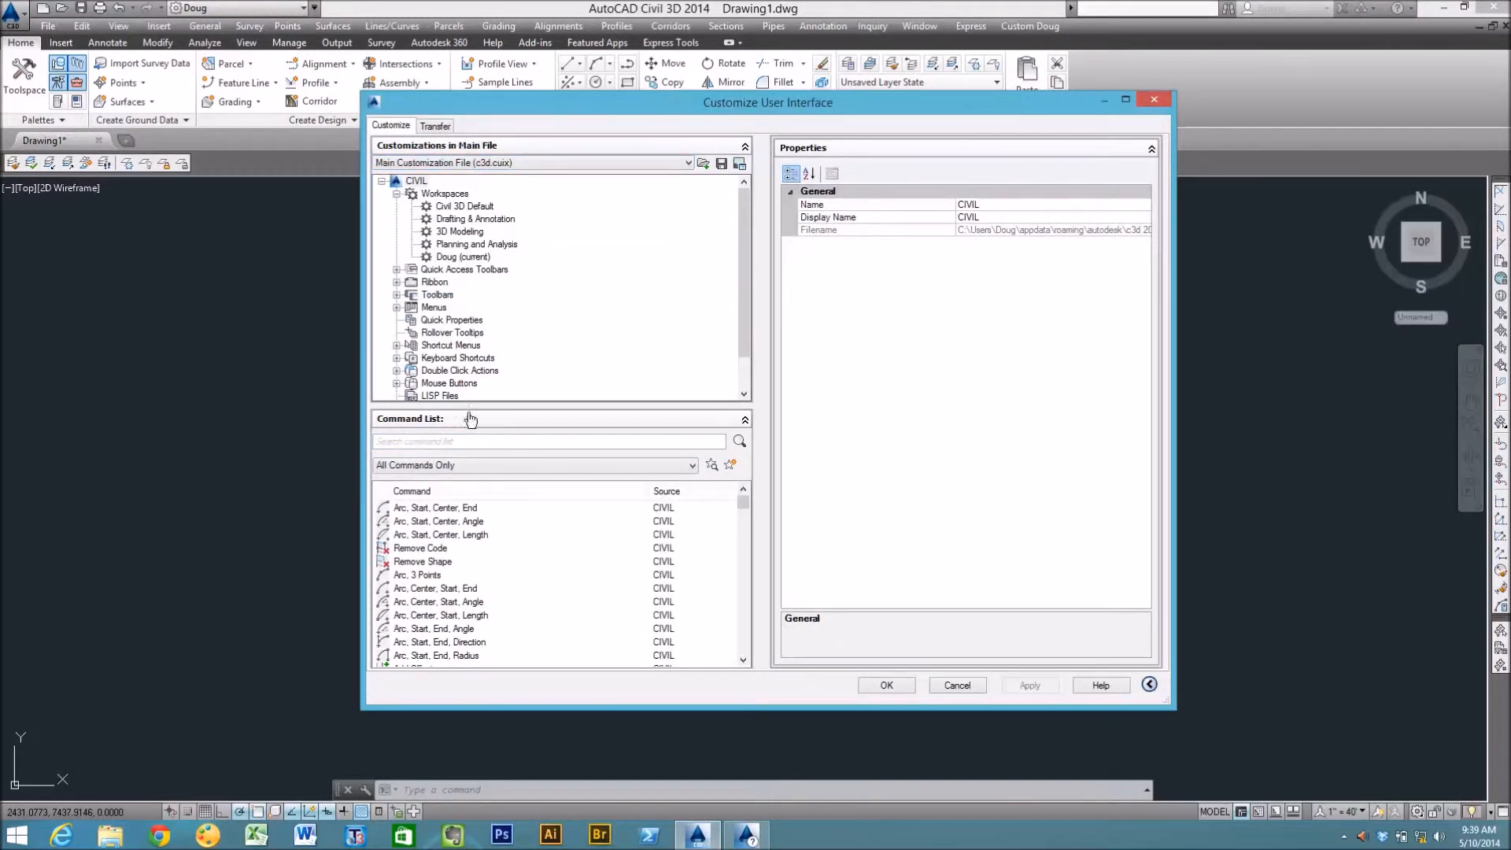
drag(743, 290, 762, 234)
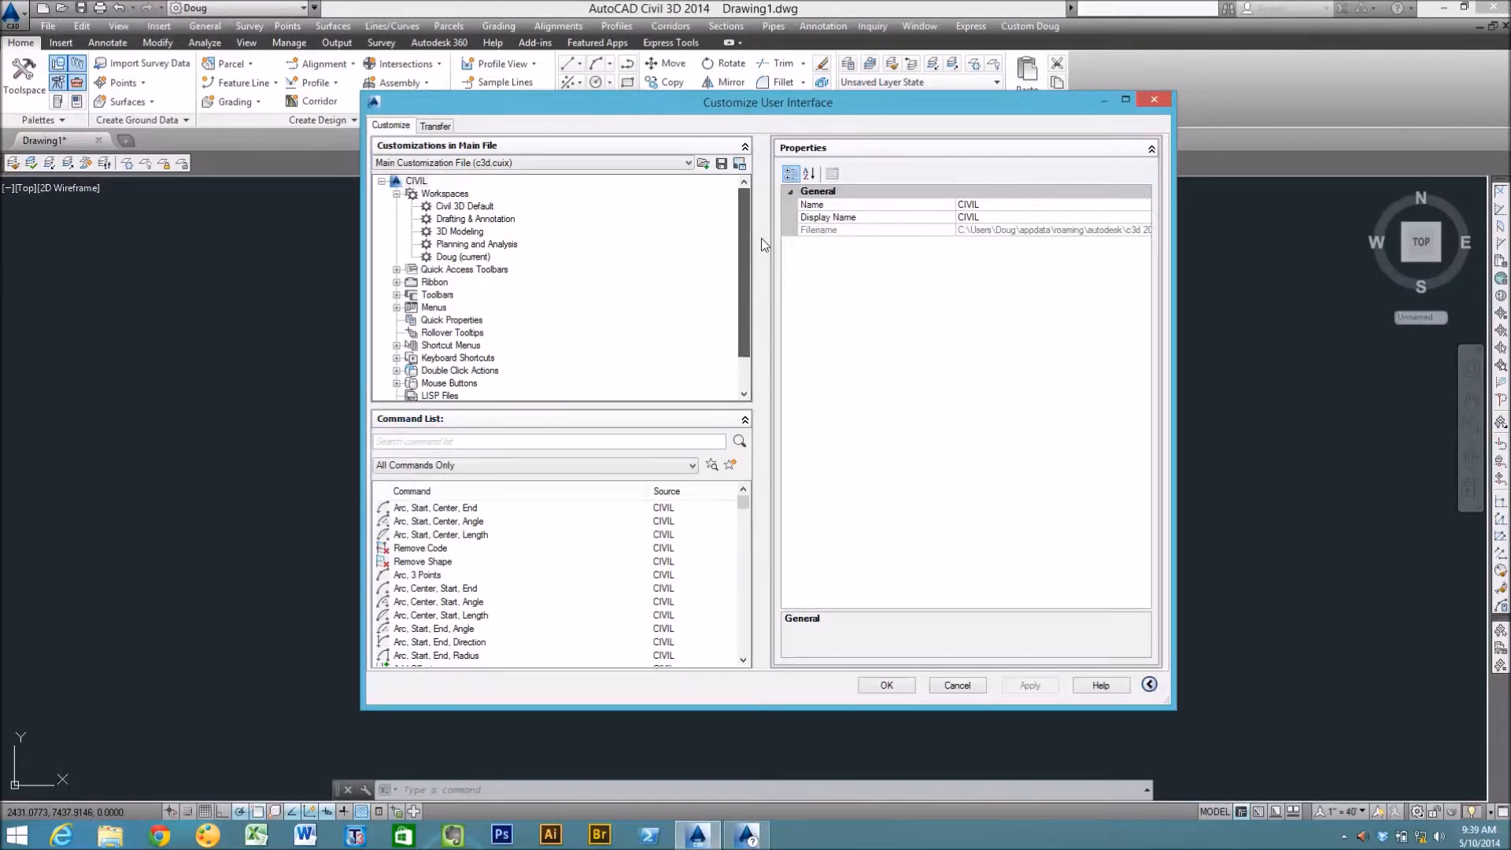
Create a new command in the command list and give it a personalised name
scroll(755, 348, down, 1)
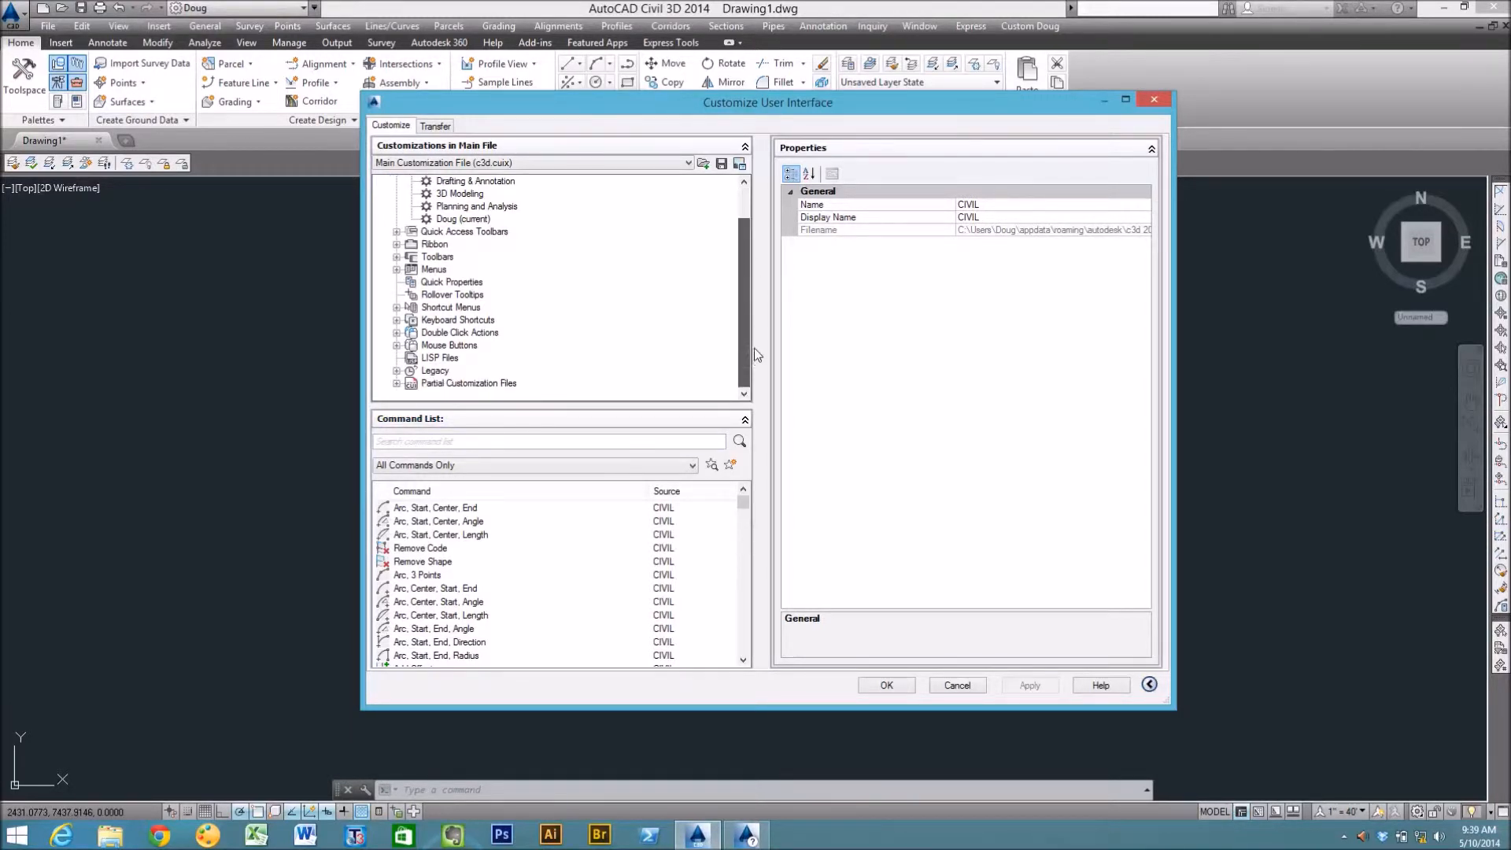
click(731, 466)
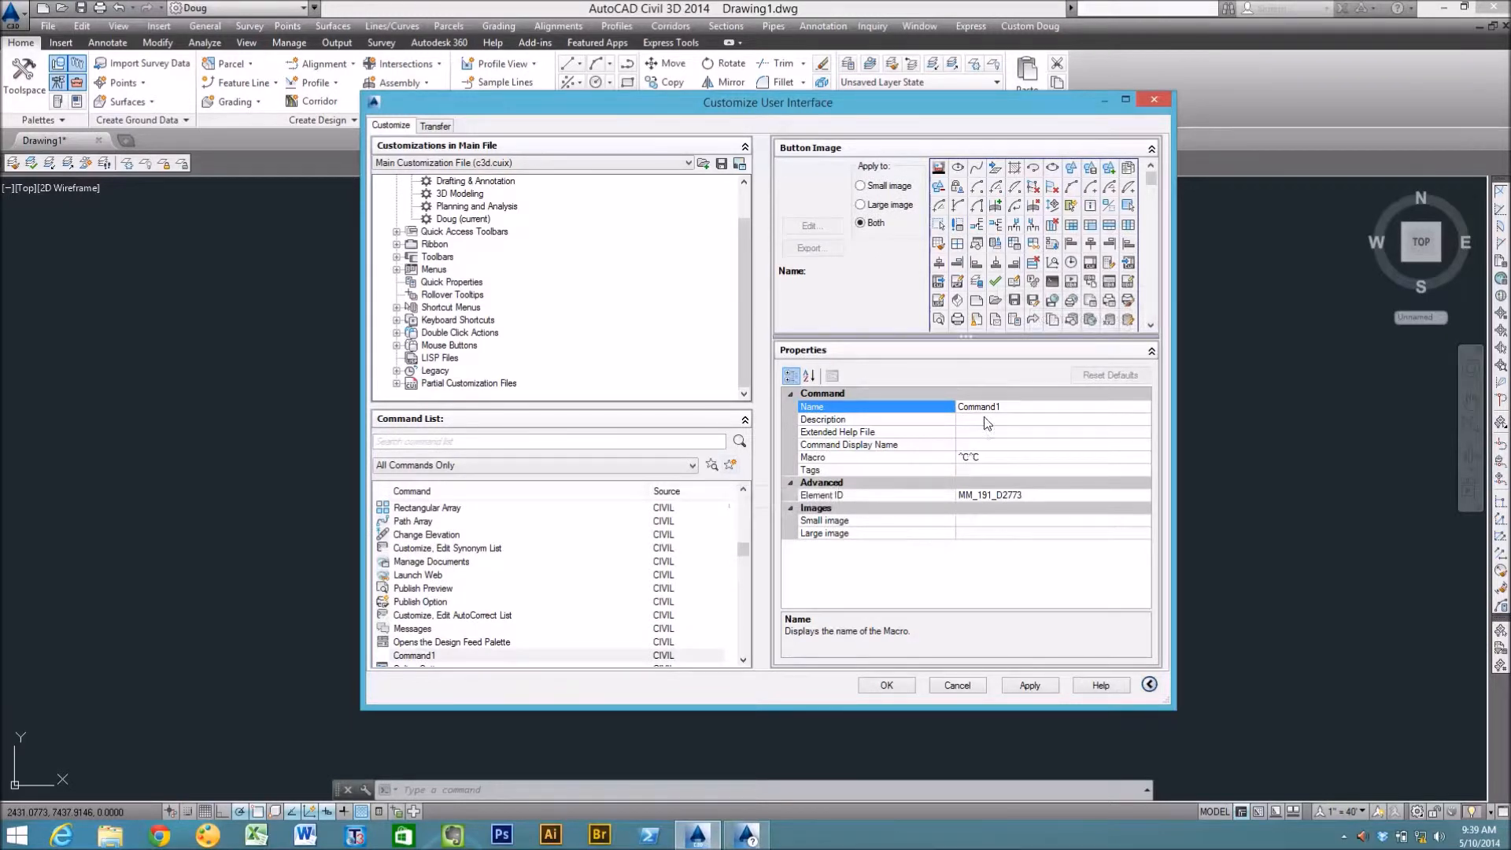
drag(1021, 405, 948, 410)
text(Dougs Command)
key(Return)
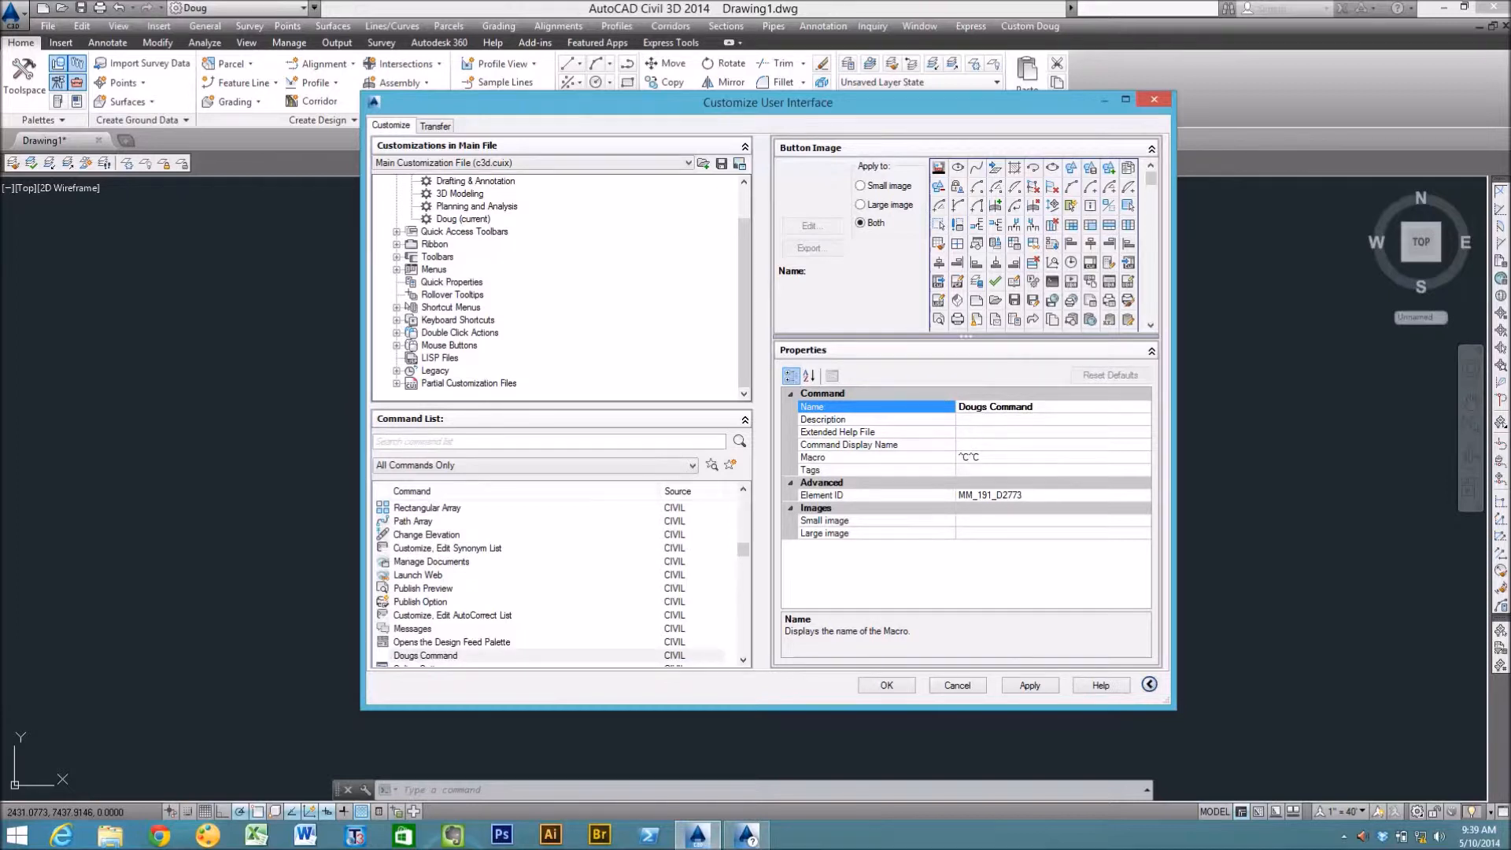
Set the new command's macro to "^C^C line" and apply the change
click(1021, 456)
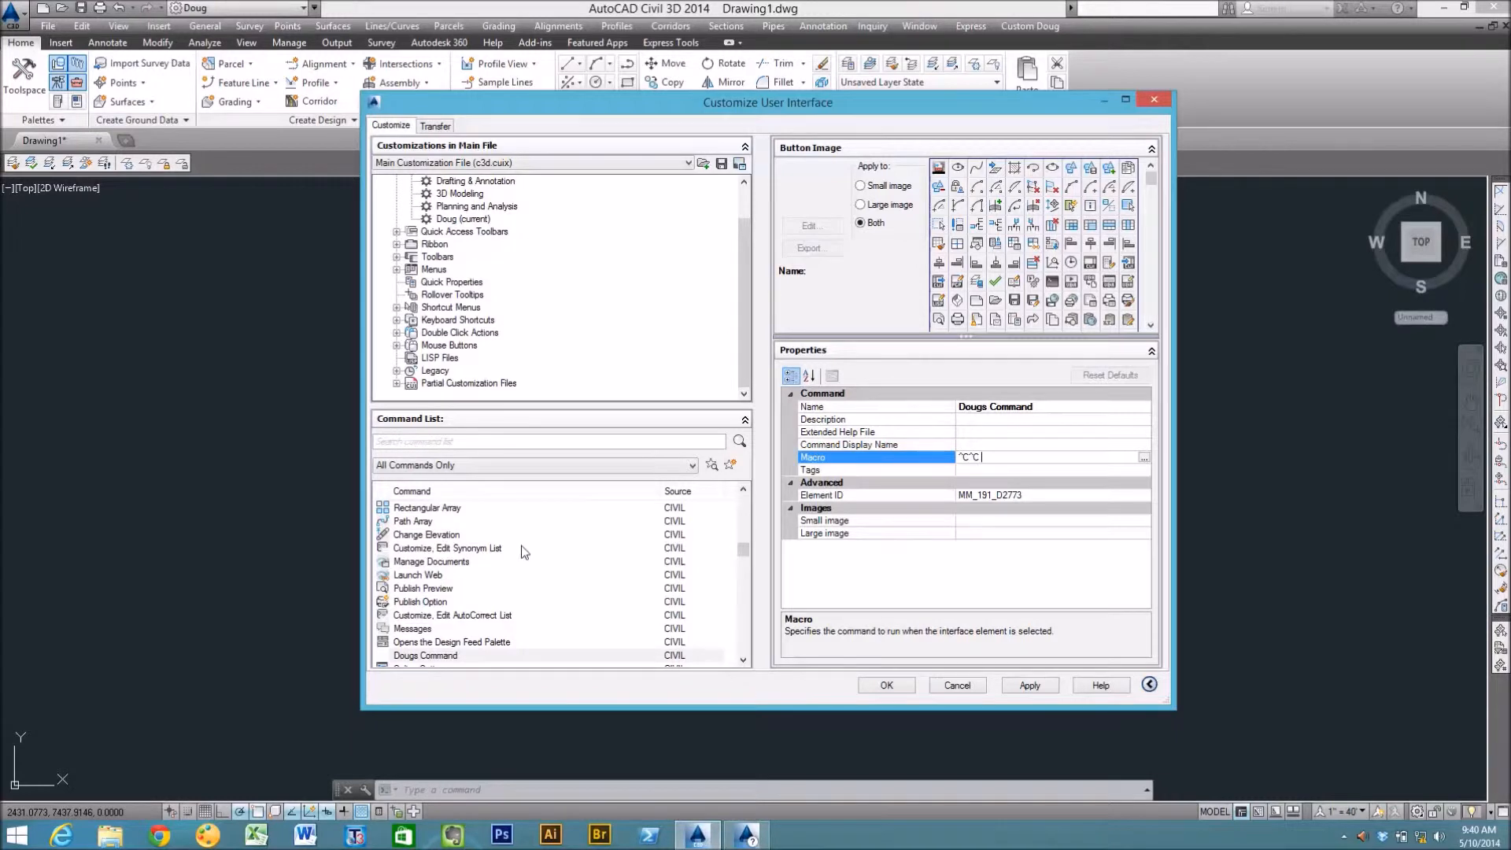
click(1025, 457)
drag(981, 458, 958, 460)
click(1036, 496)
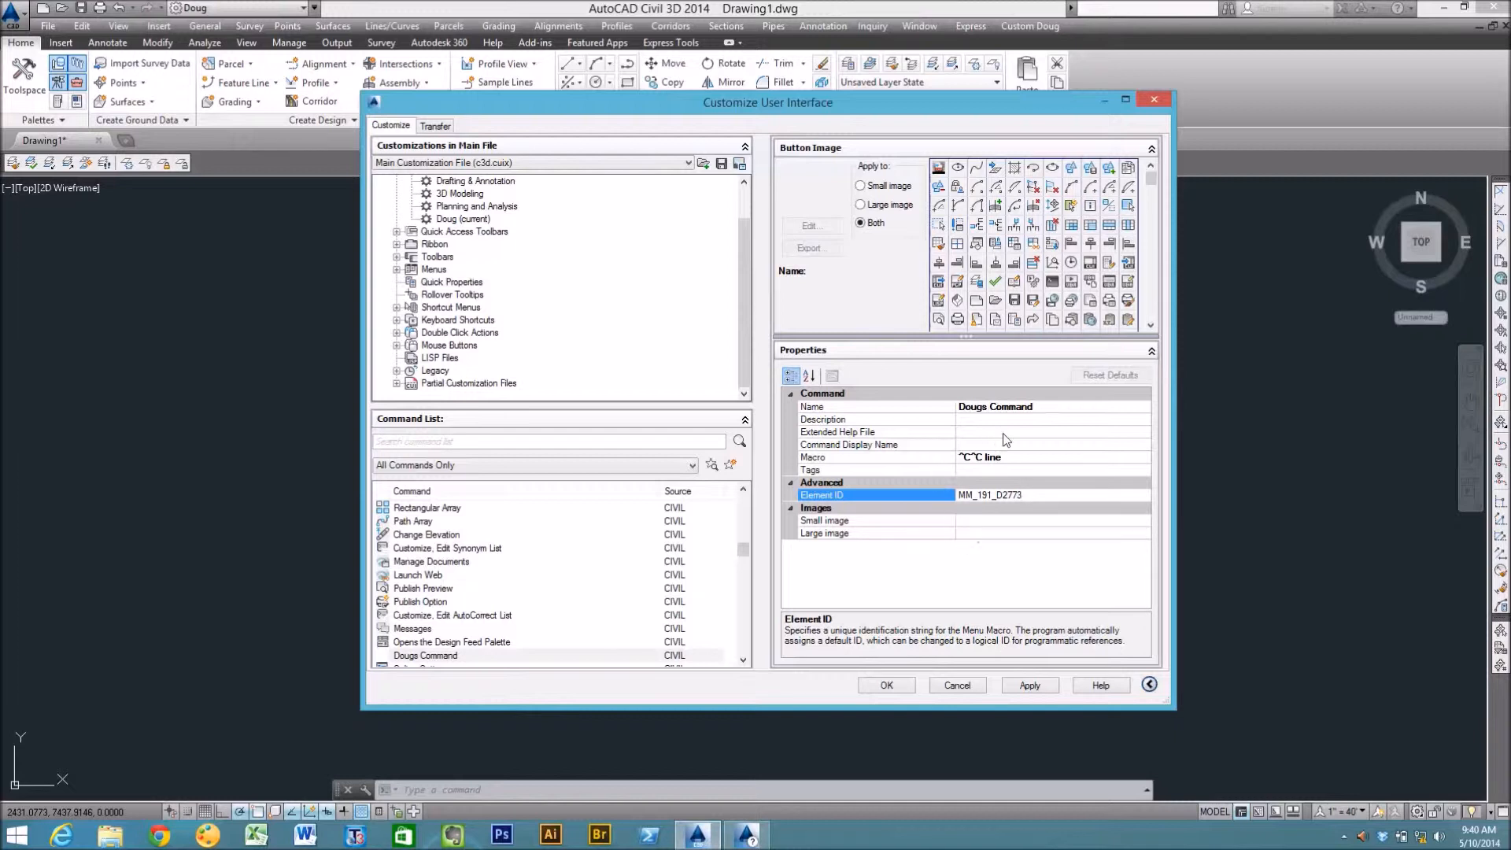
click(1030, 686)
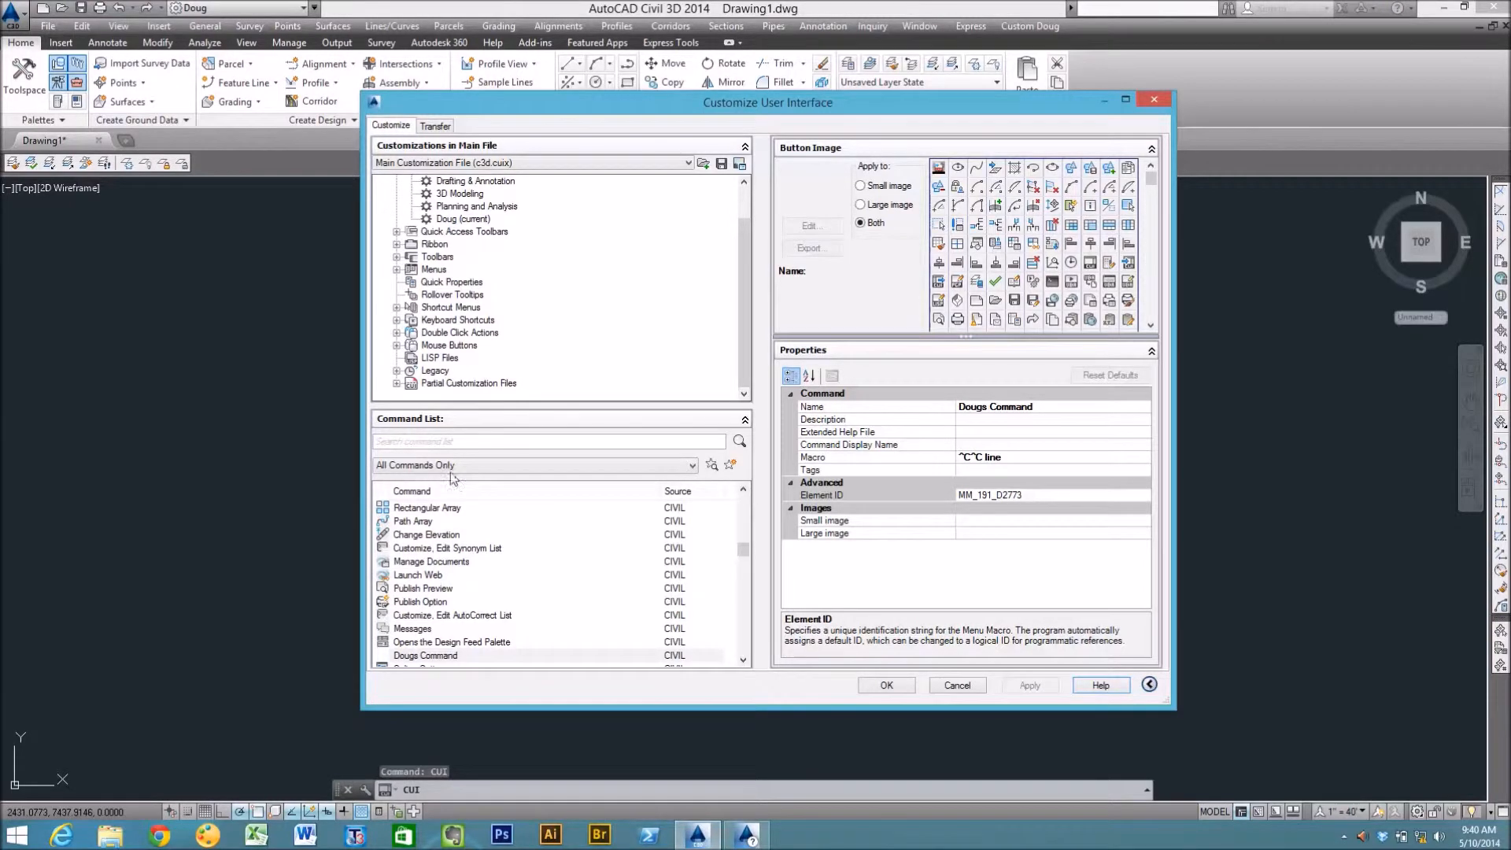
Search the command list for the new custom command and select it
click(420, 440)
text(doug)
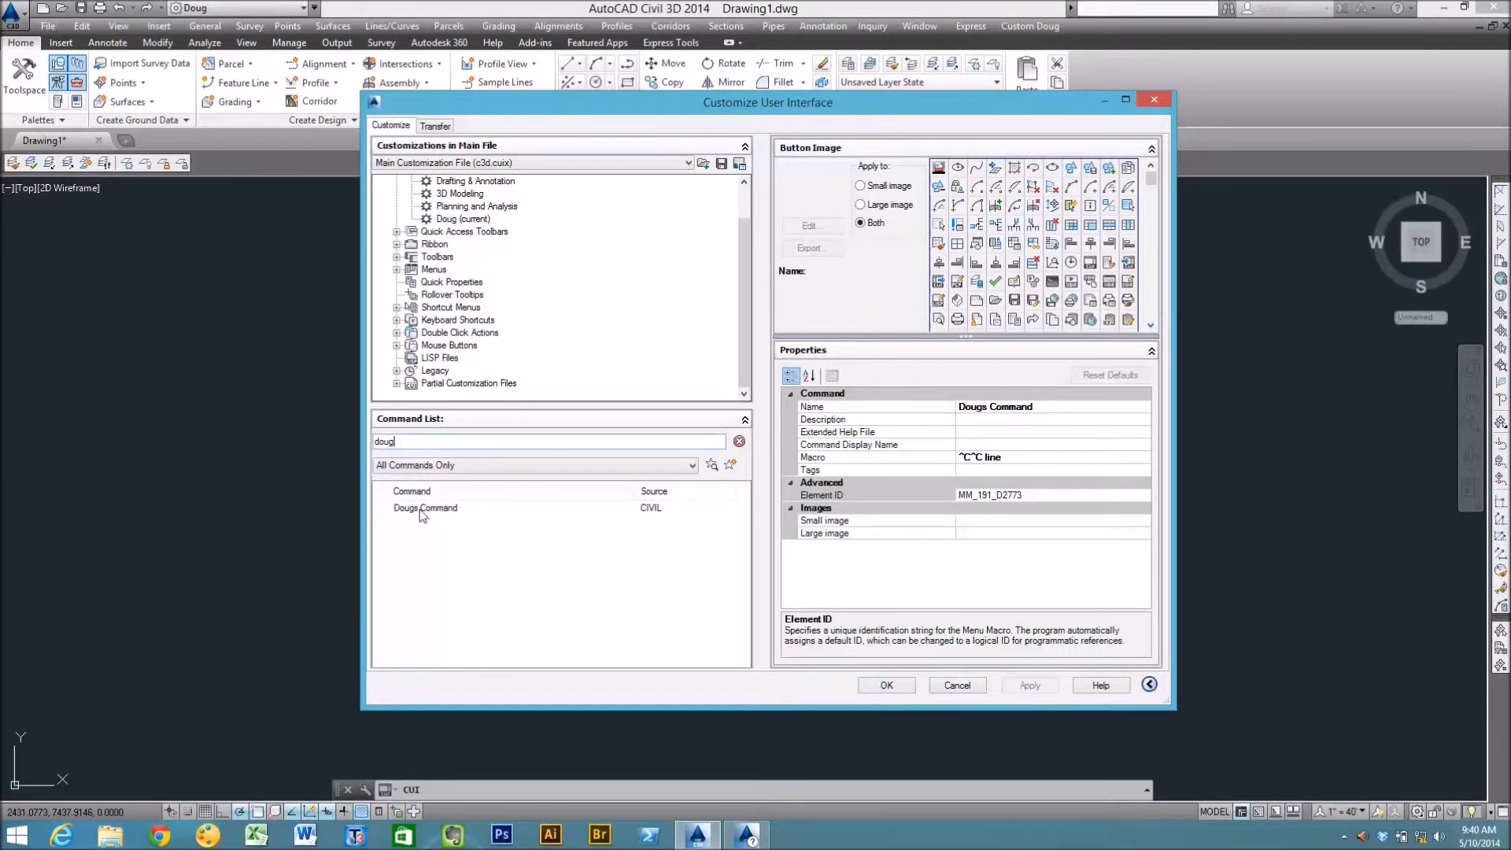
click(648, 509)
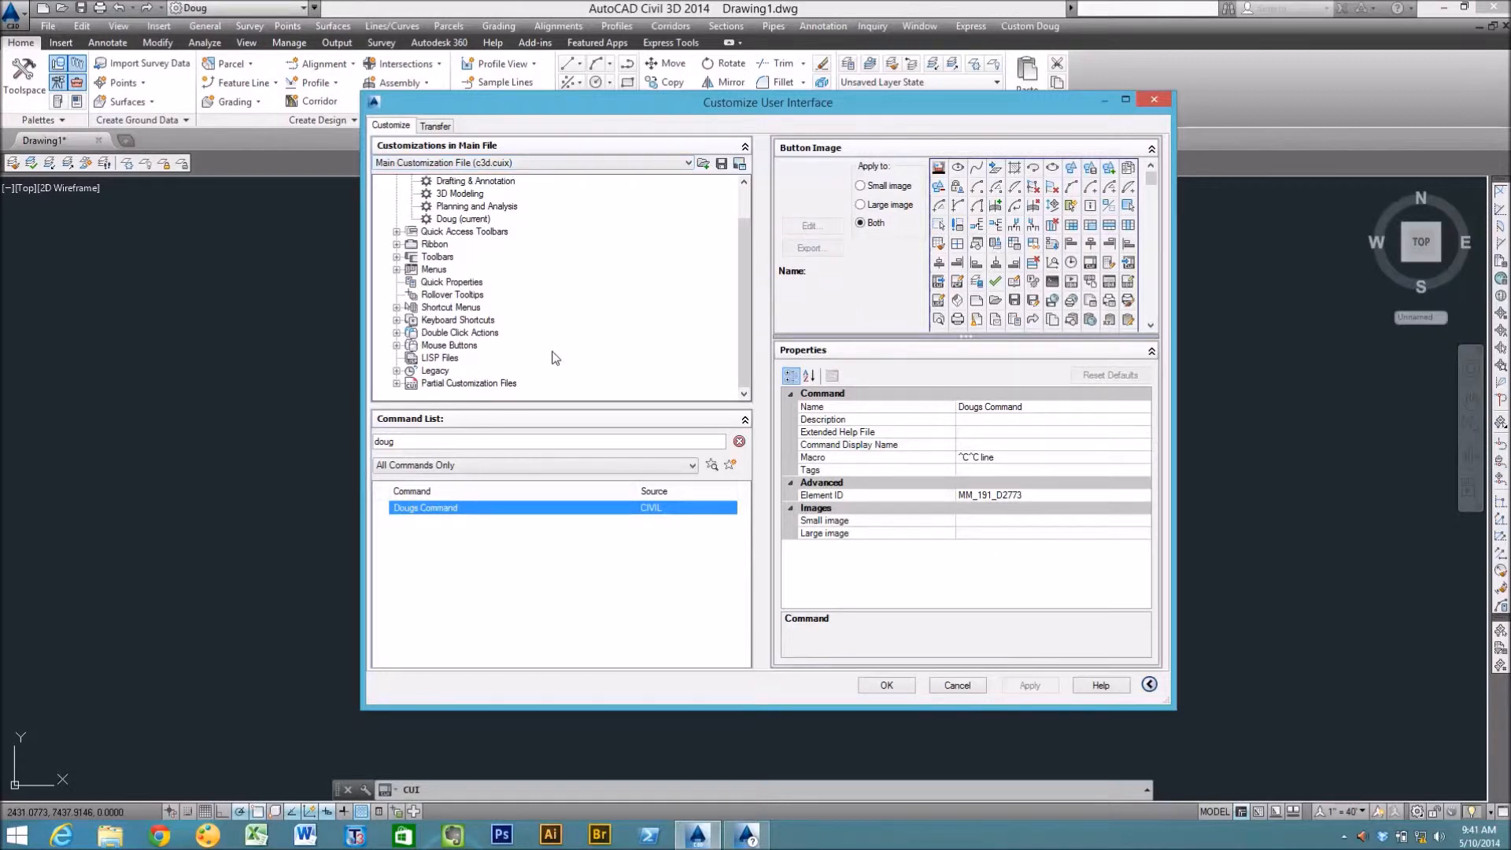
click(470, 384)
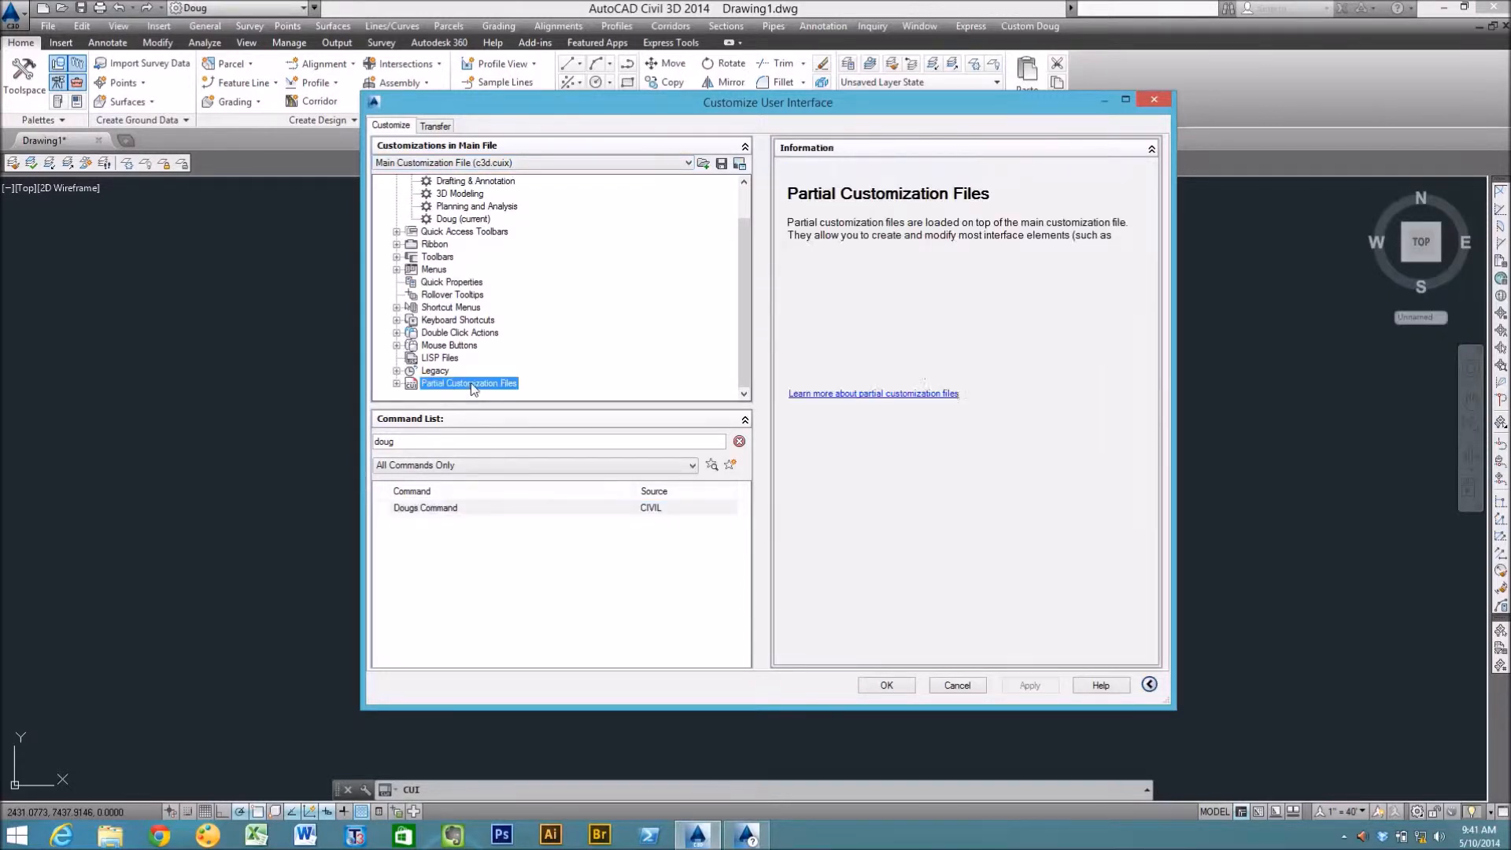
click(431, 508)
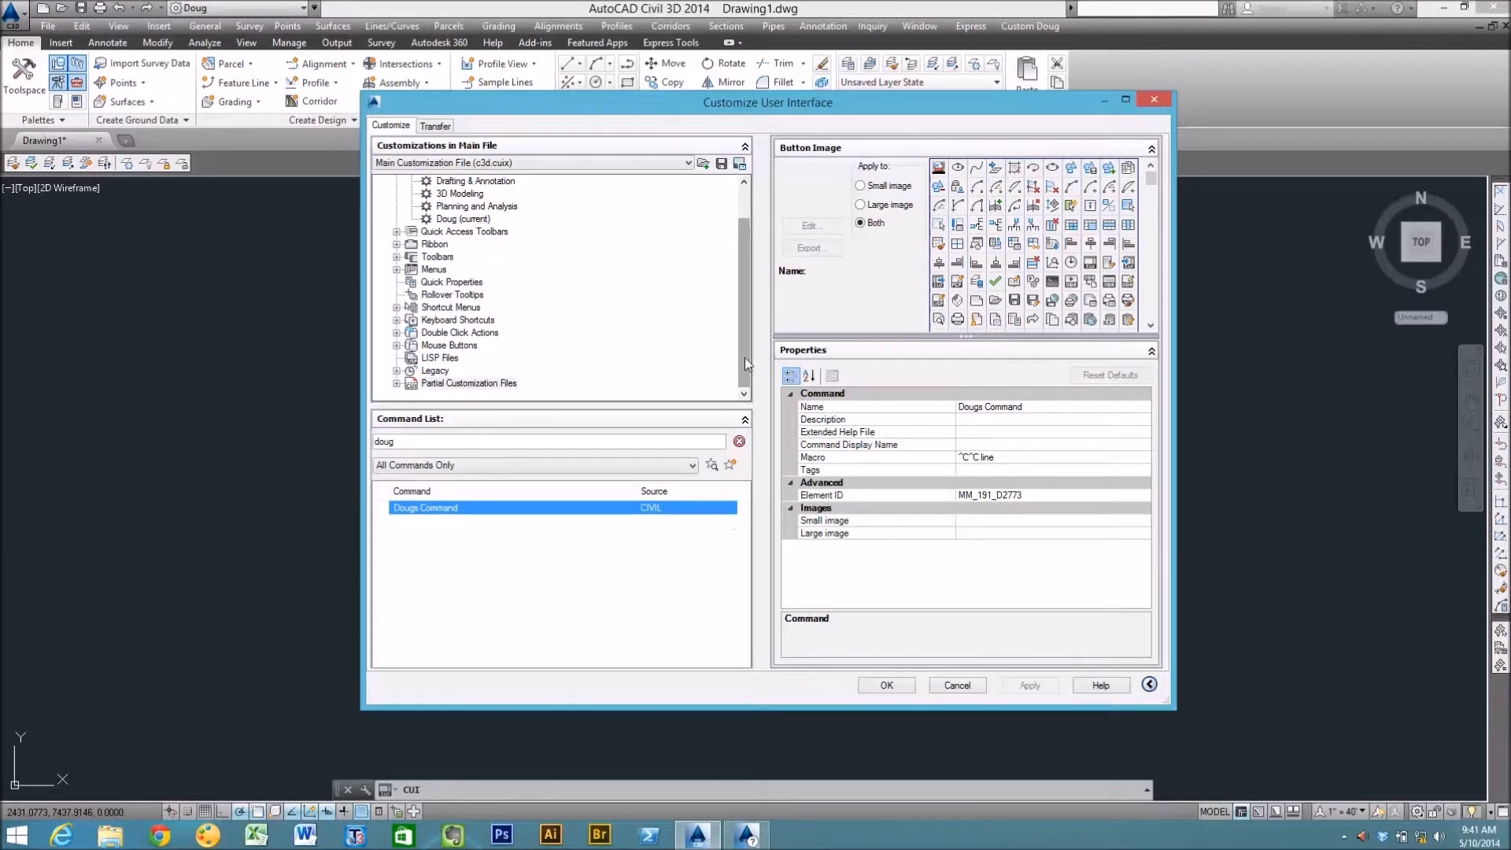
scroll(744, 359, up, 1)
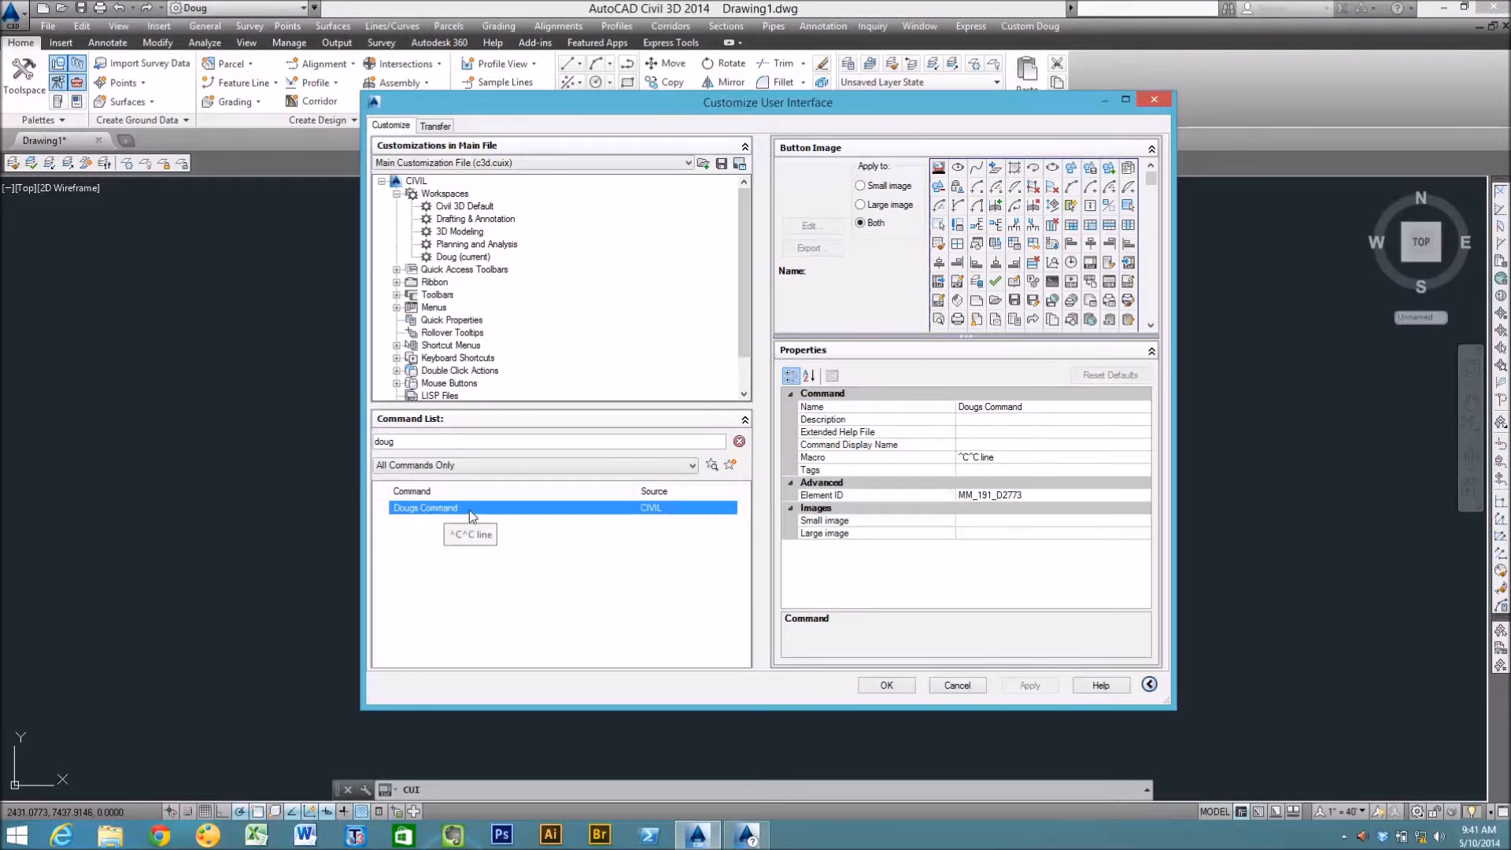
Add the new command below Polyline in the custom menu, then save the customization and close the editor
double_click(439, 296)
click(432, 333)
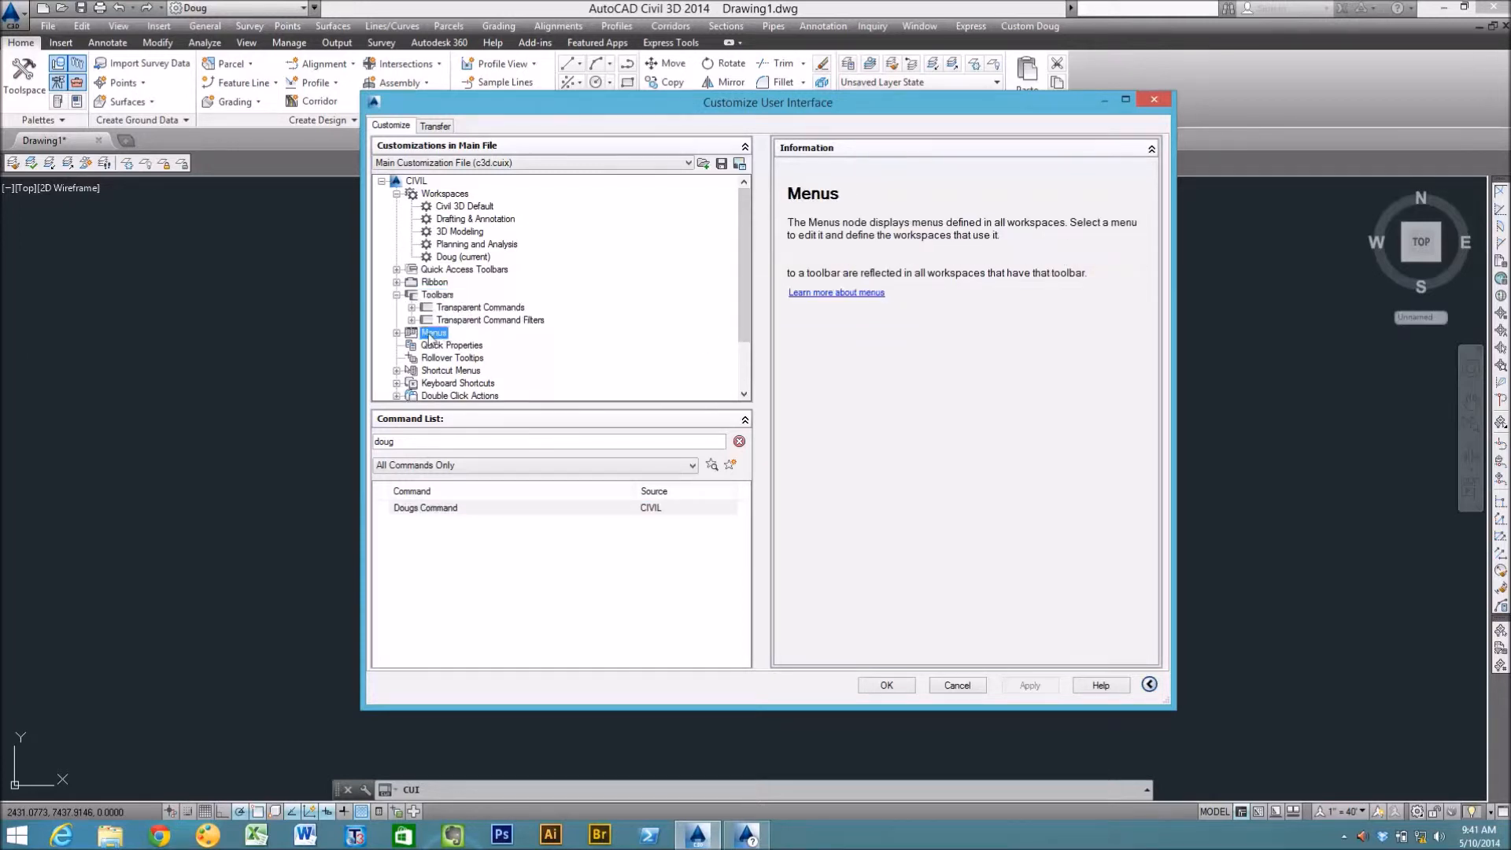
double_click(432, 333)
drag(746, 307, 746, 370)
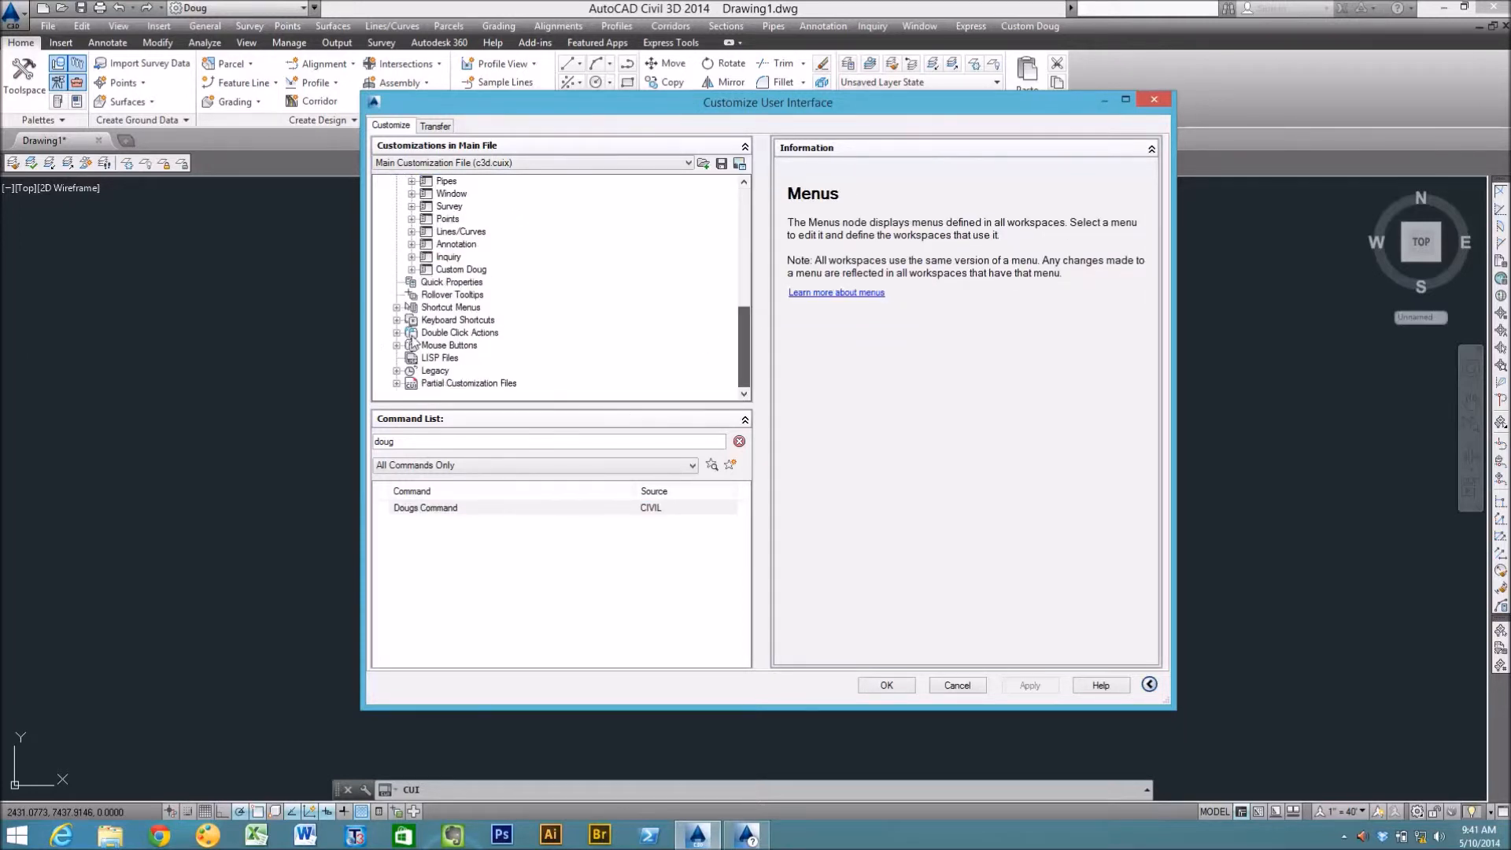
click(462, 269)
drag(417, 510, 496, 314)
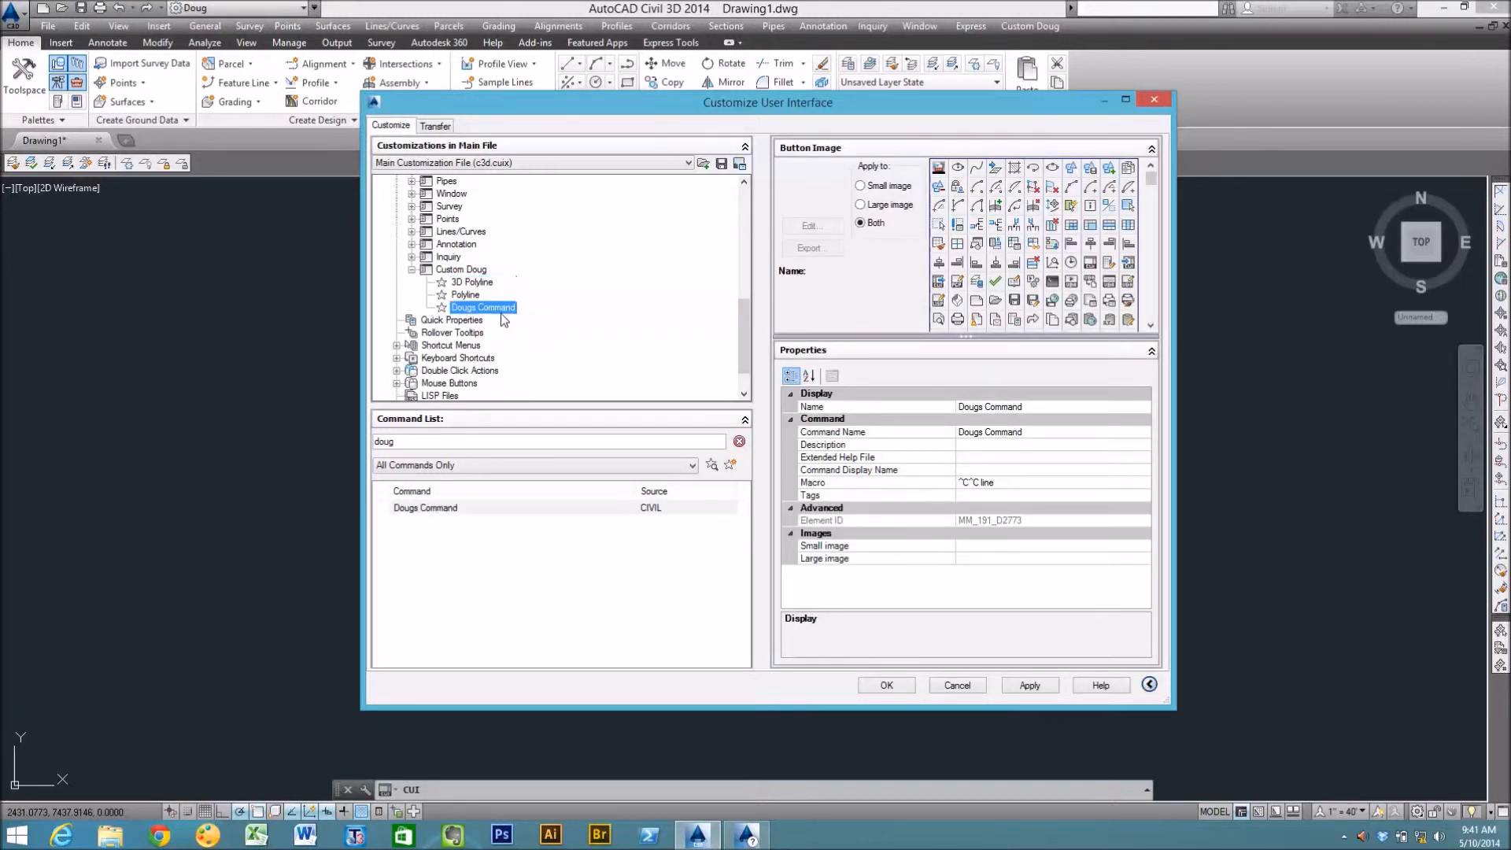
click(887, 685)
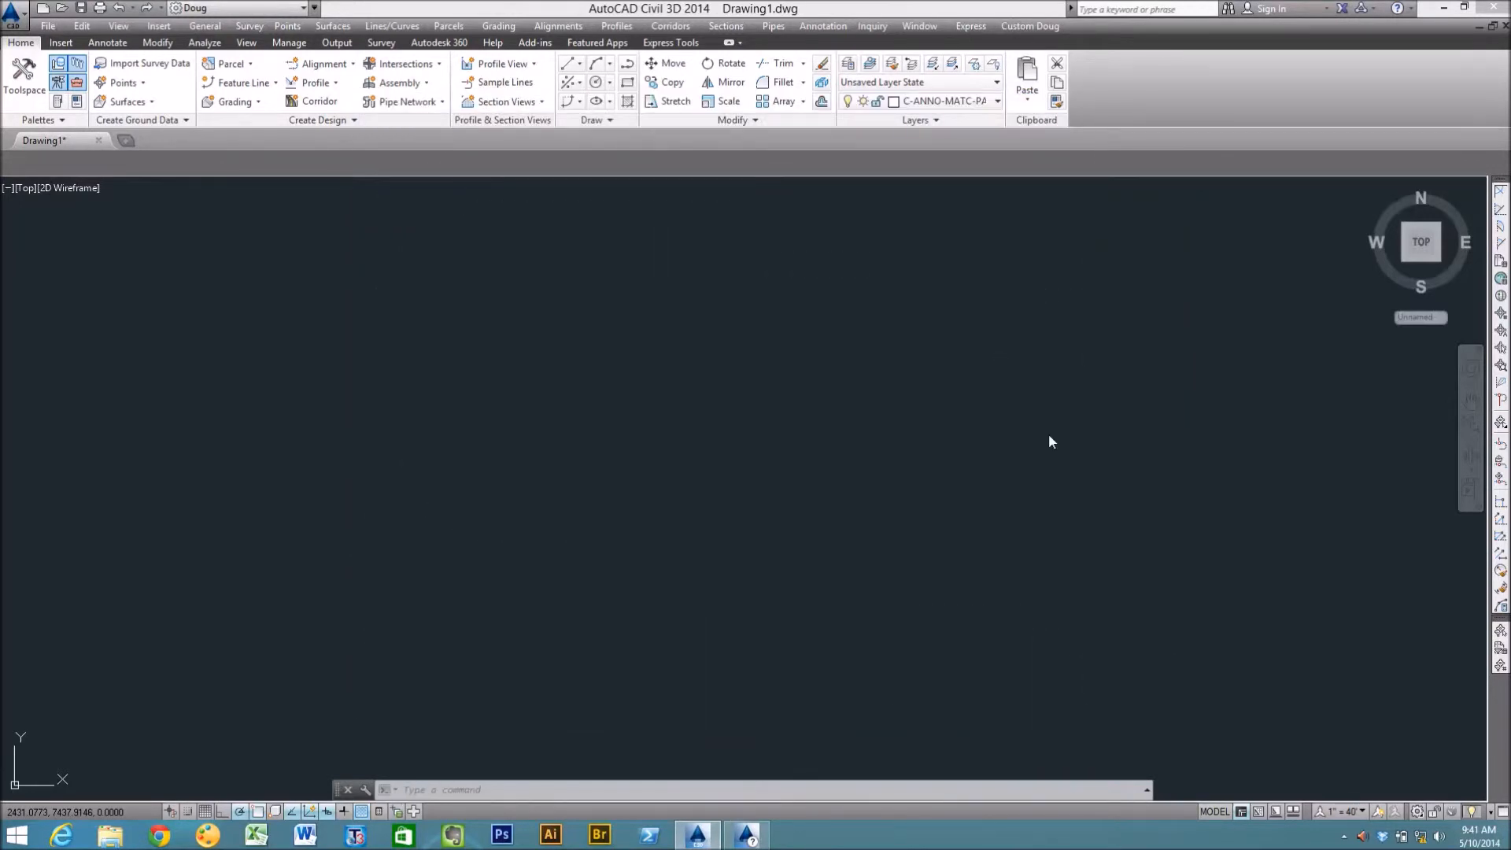
Try to run the new command from the custom menu, then cancel the customization editor
click(826, 403)
click(680, 493)
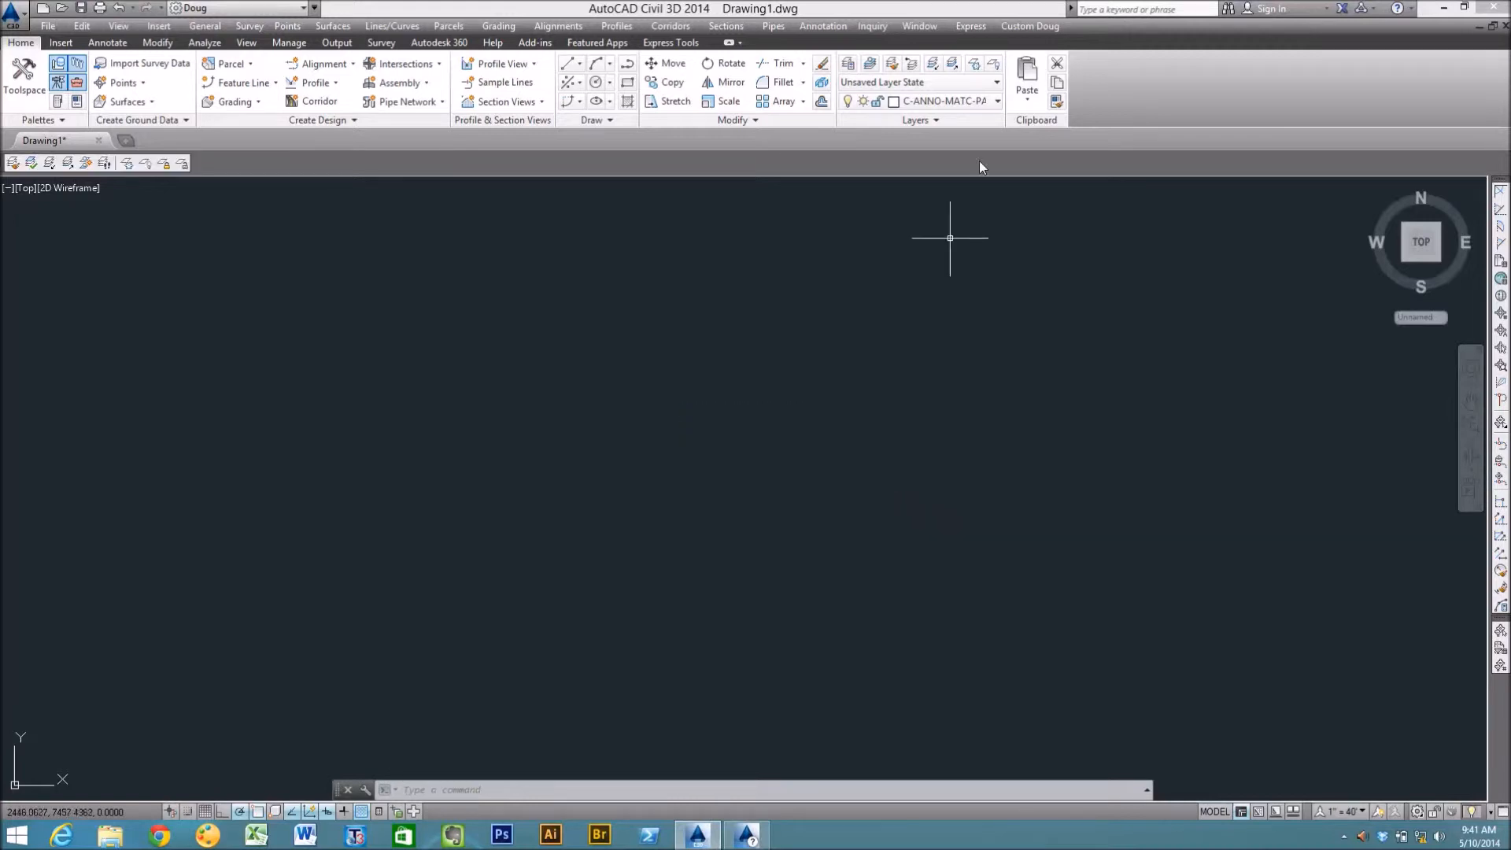
click(1050, 26)
click(1045, 83)
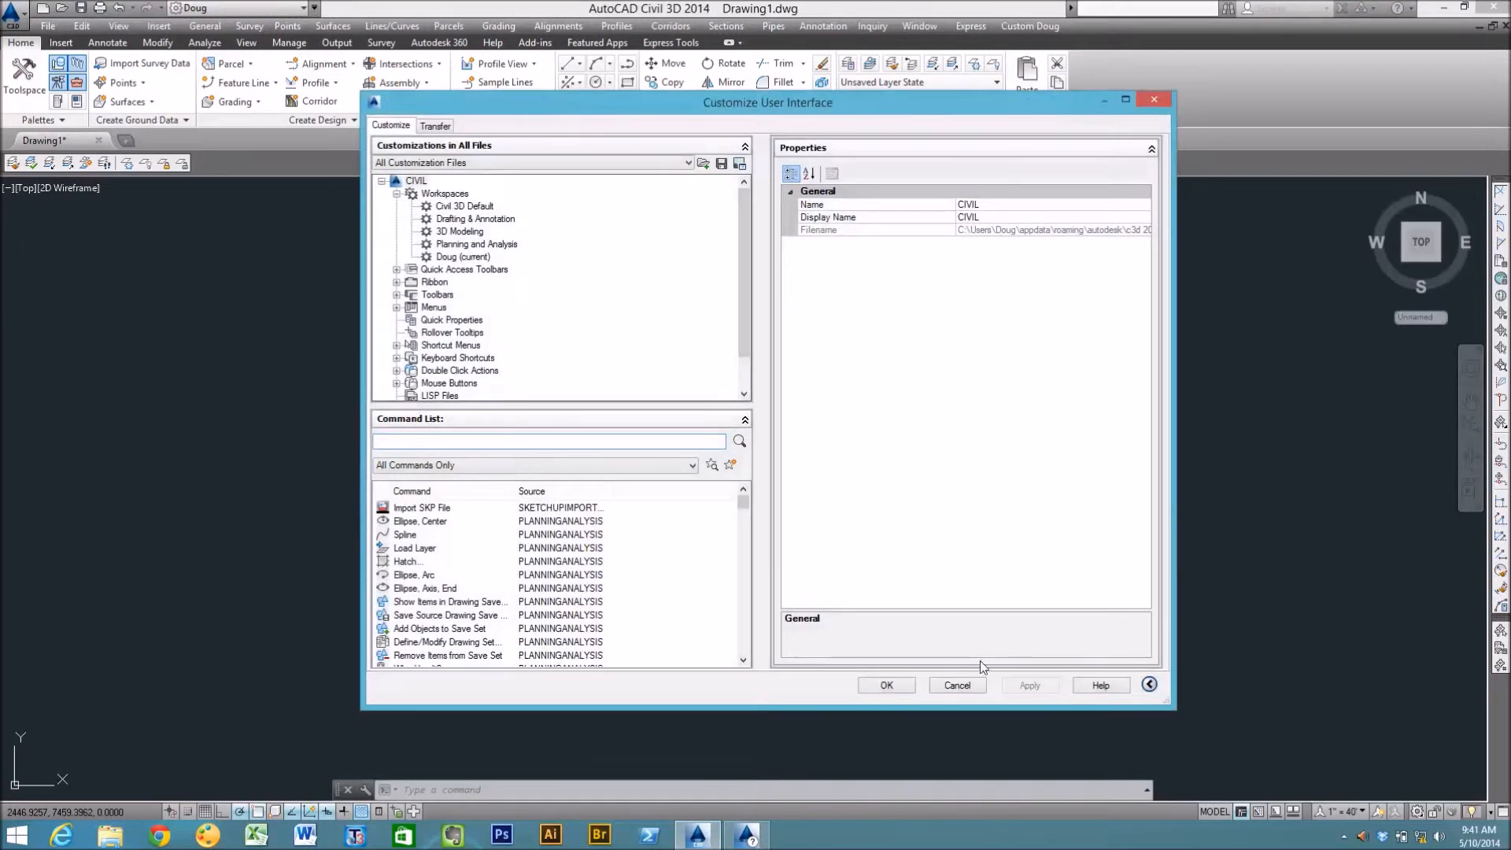
click(959, 686)
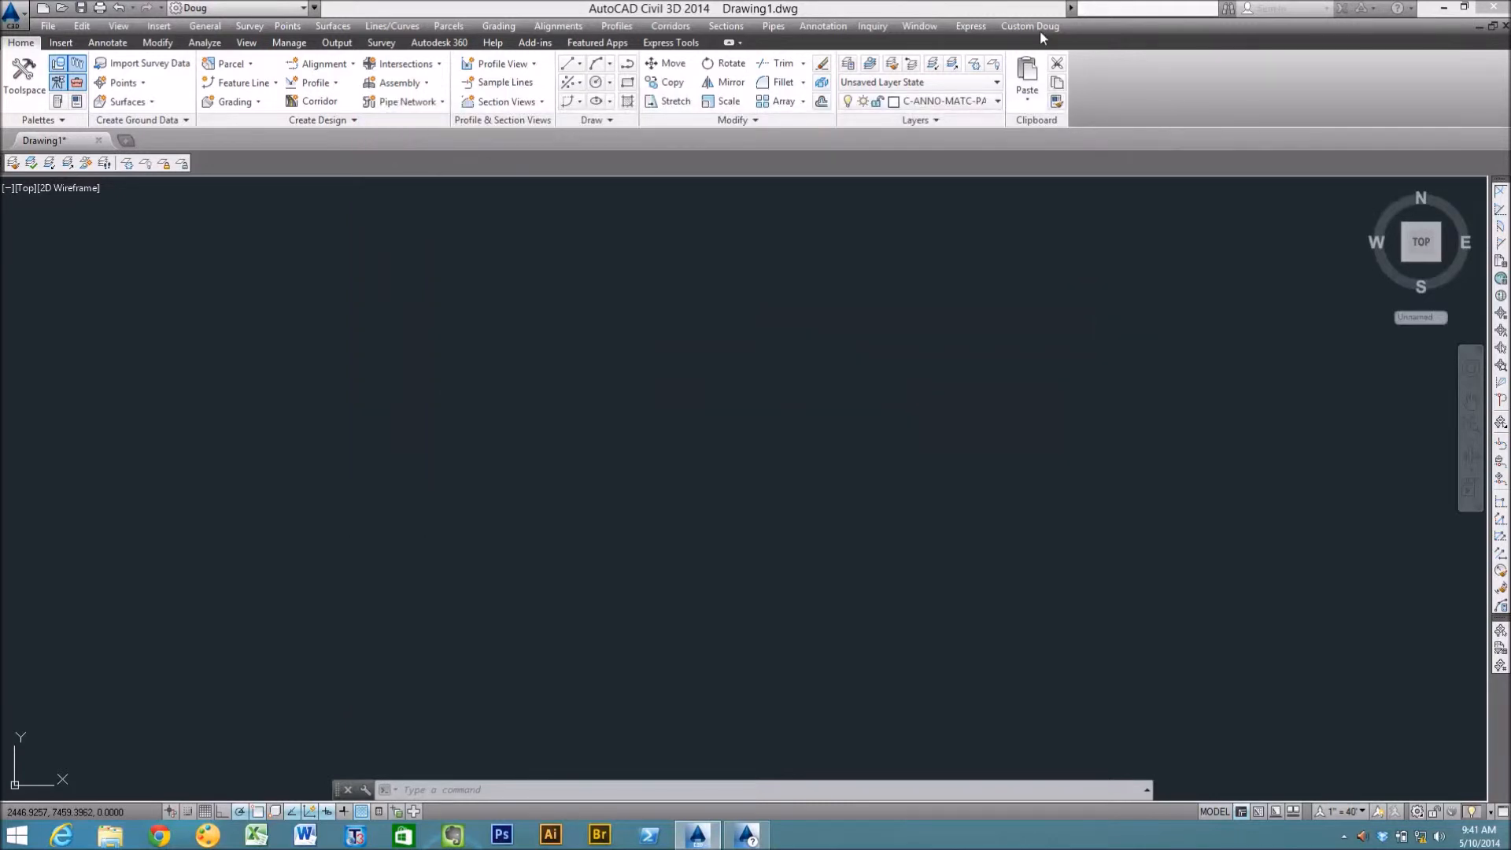
Run the new command from the custom menu and draw three connected line segments in the drawing
click(1041, 30)
click(1048, 82)
click(365, 331)
click(927, 644)
click(1181, 348)
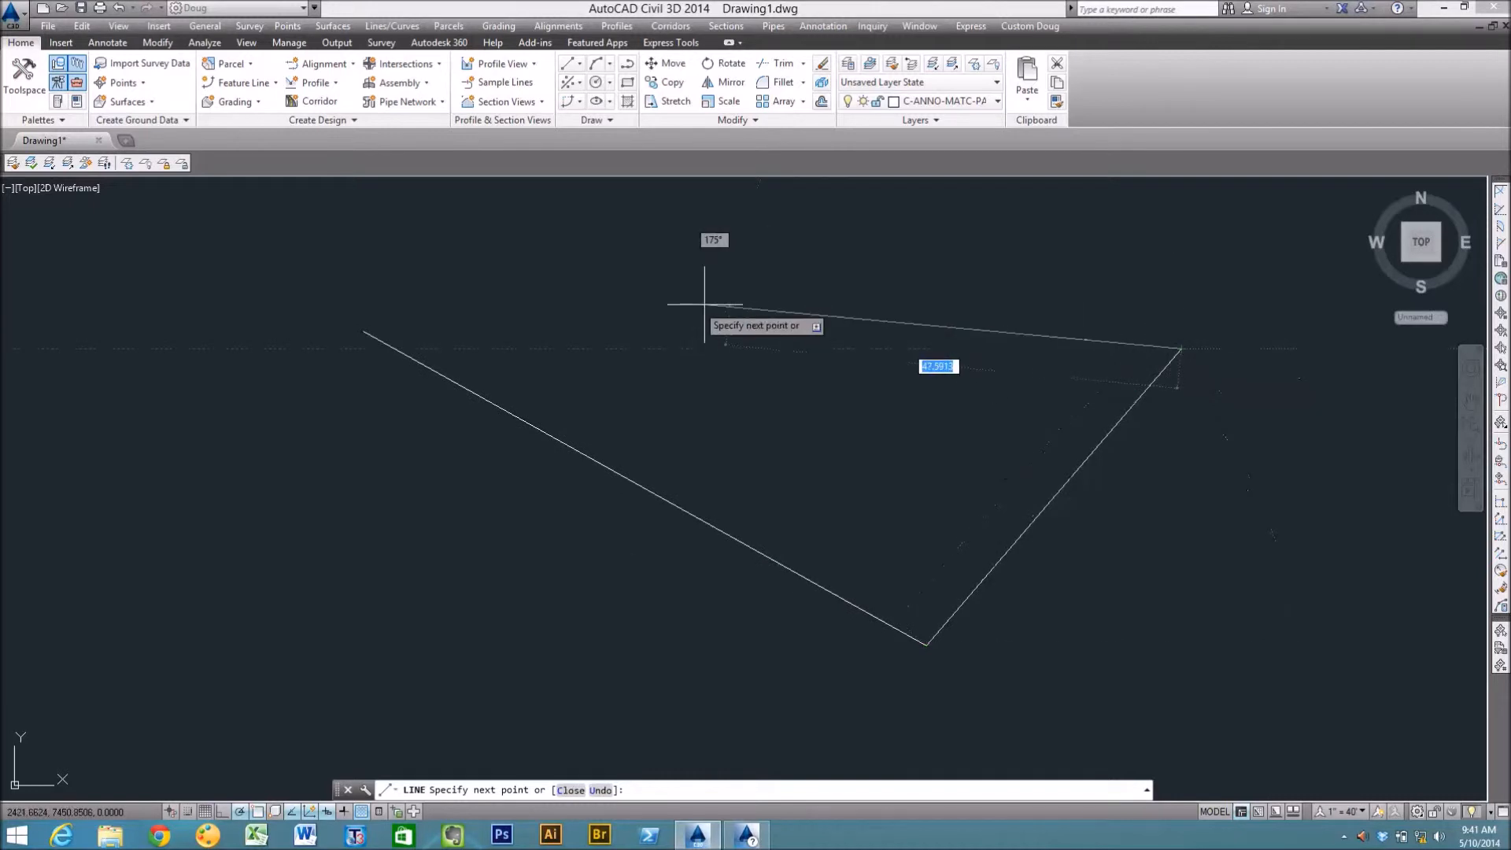
click(683, 304)
key(Return)
click(542, 428)
key(Escape)
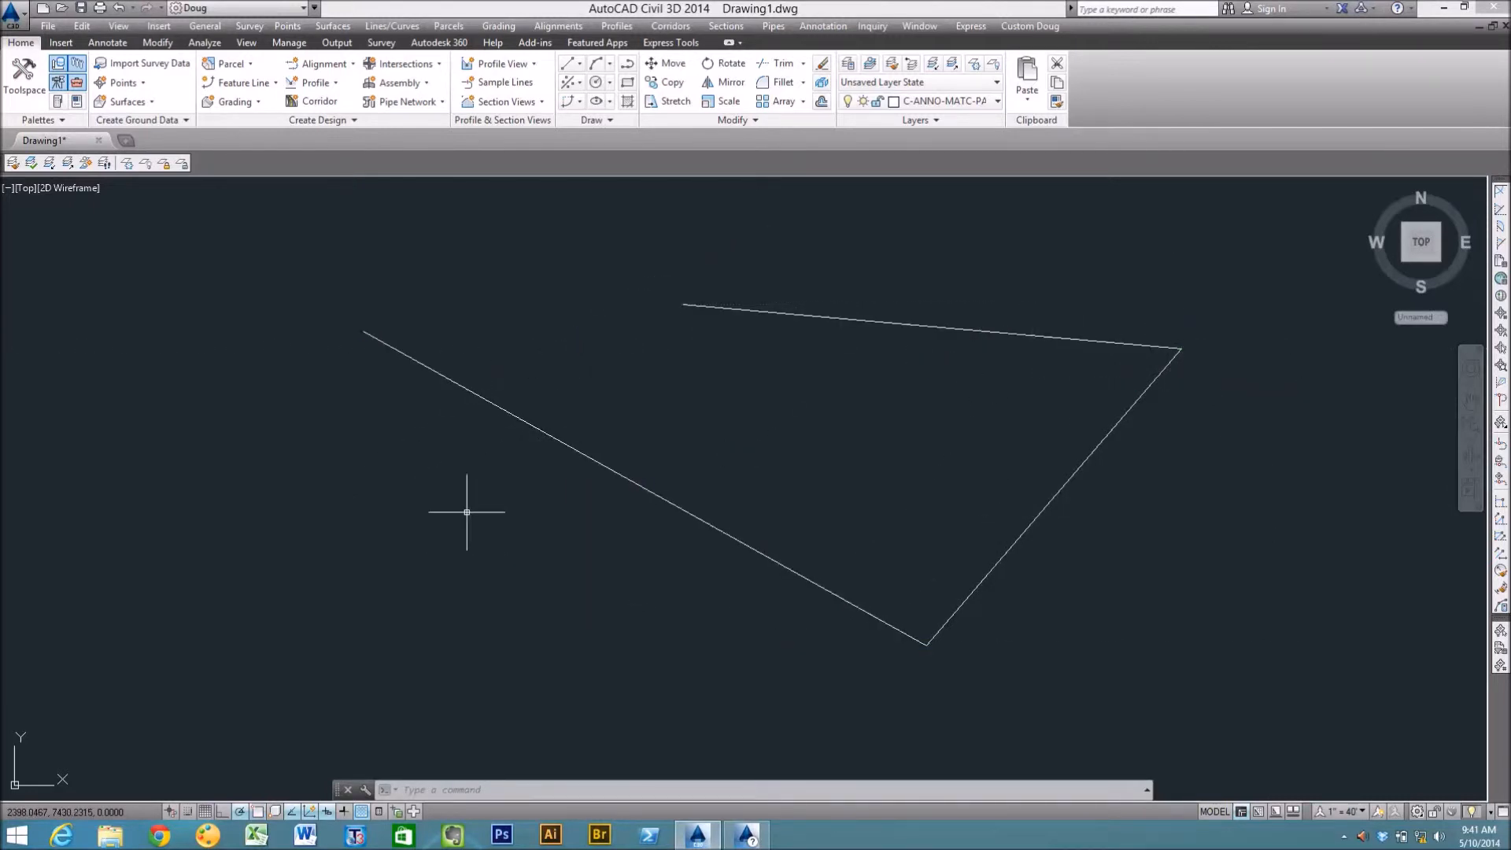
Check the command history for the LINE entry issued by the custom command, then close the history
key(F2)
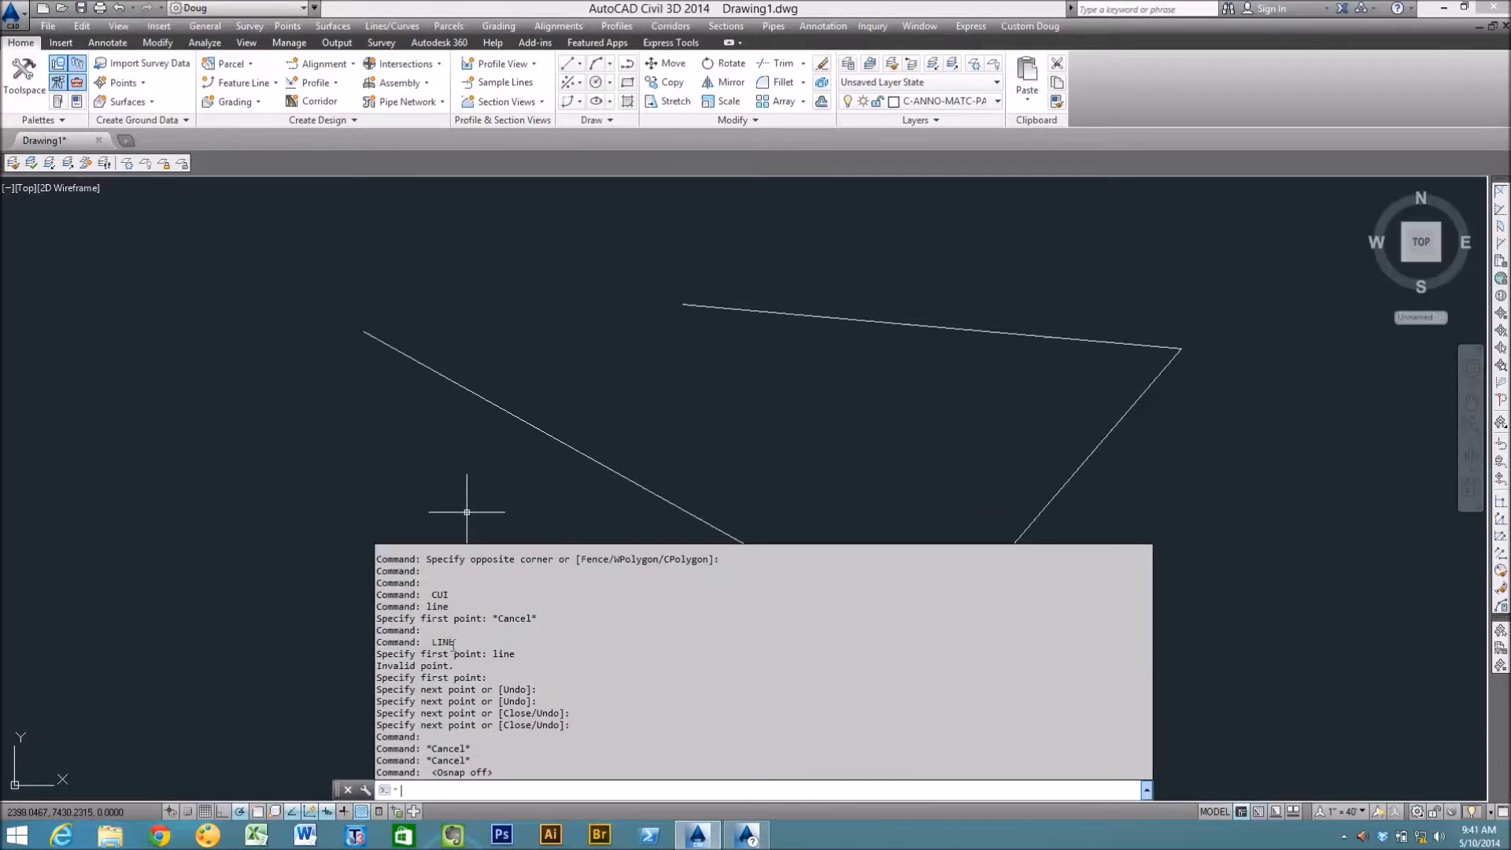
drag(455, 643, 425, 644)
key(F2)
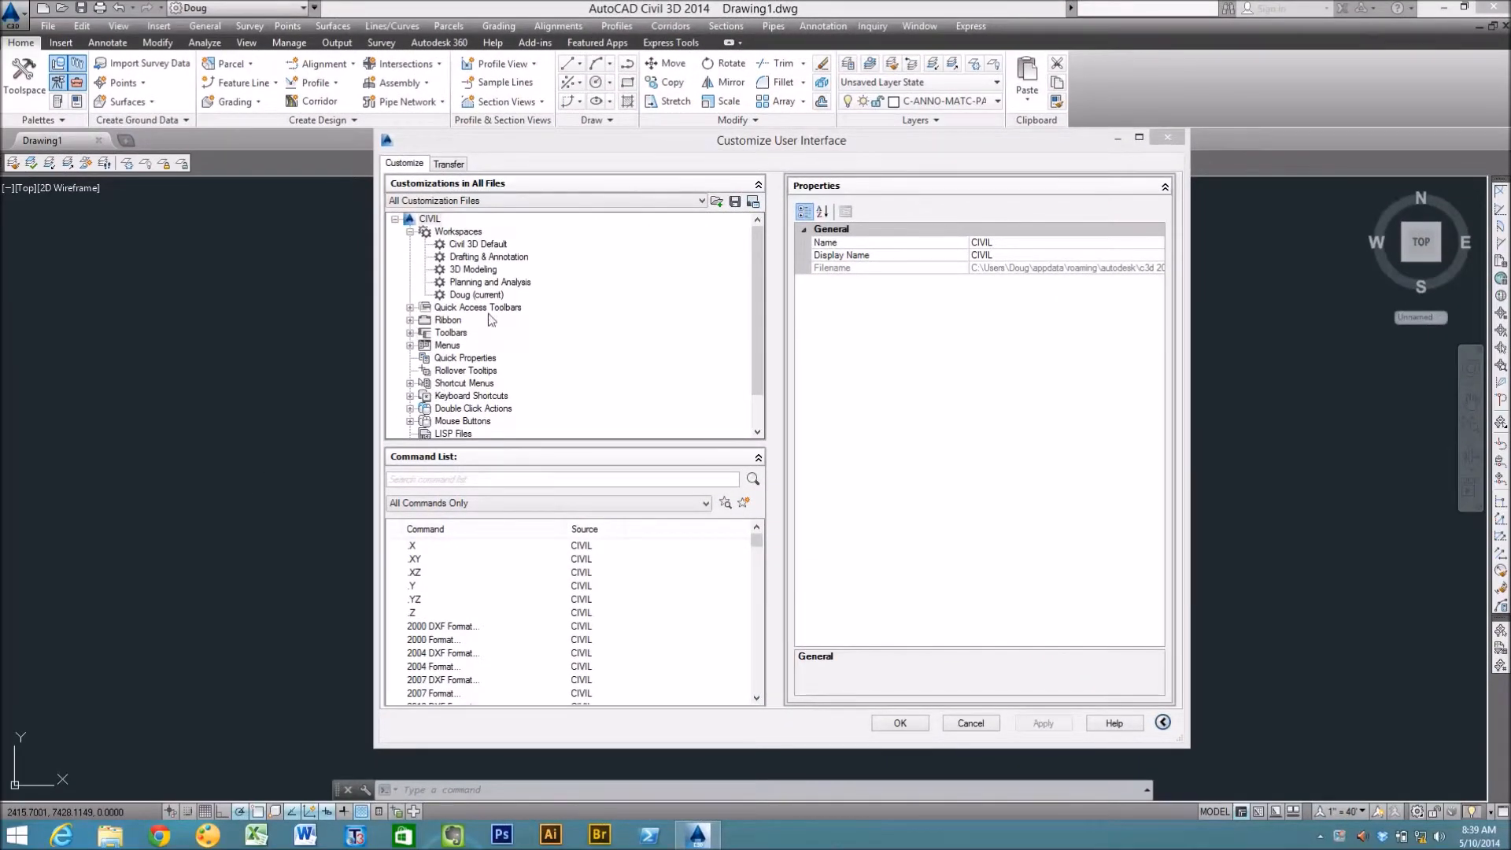
Examine the ribbon's Tabs and Panels customizations, including the rows of Civil 3D Home Palettes, then collapse them
click(409, 320)
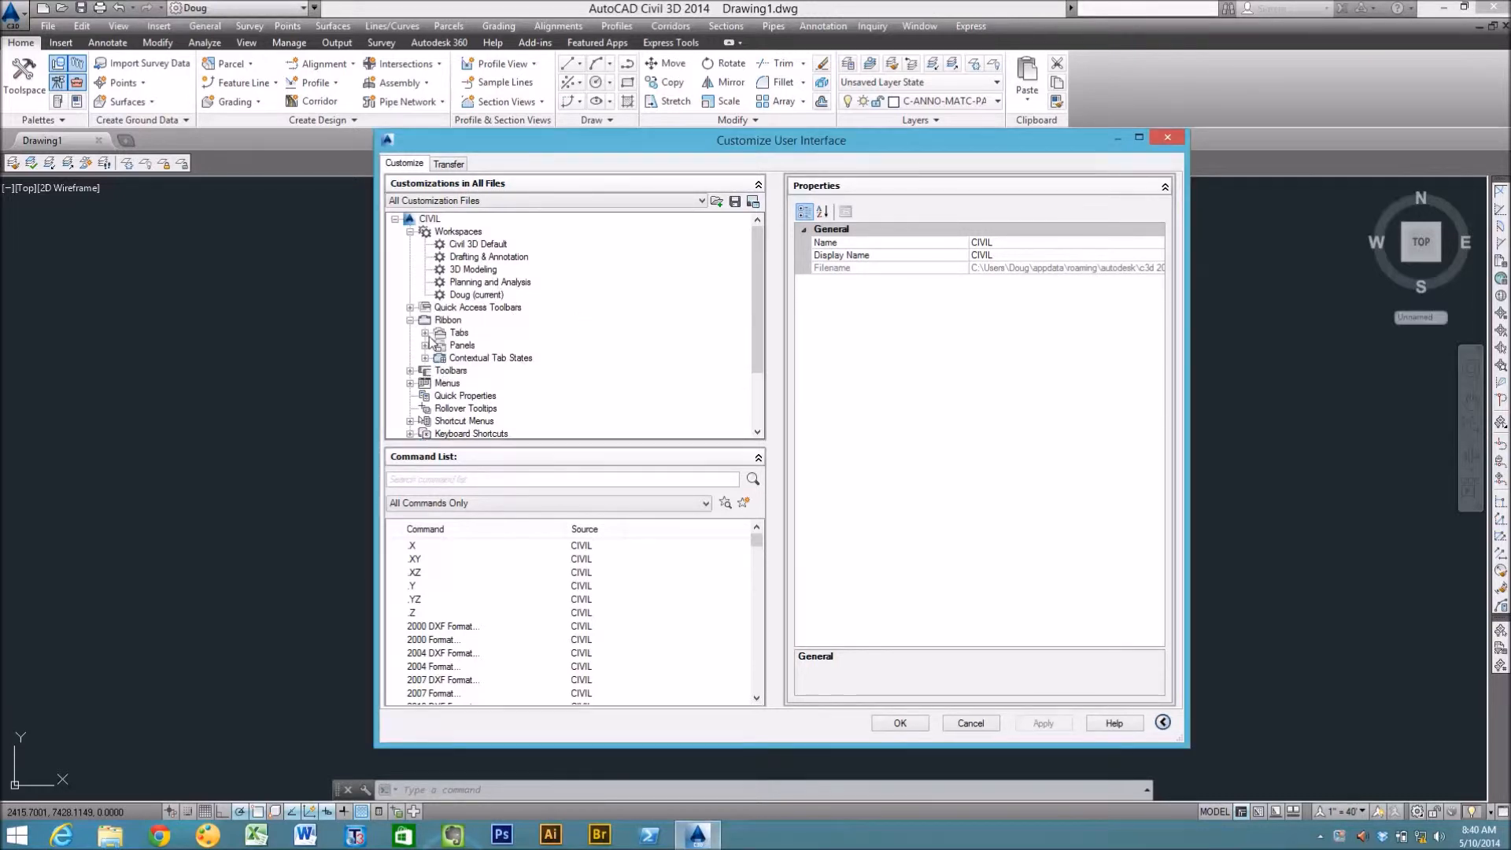
click(425, 332)
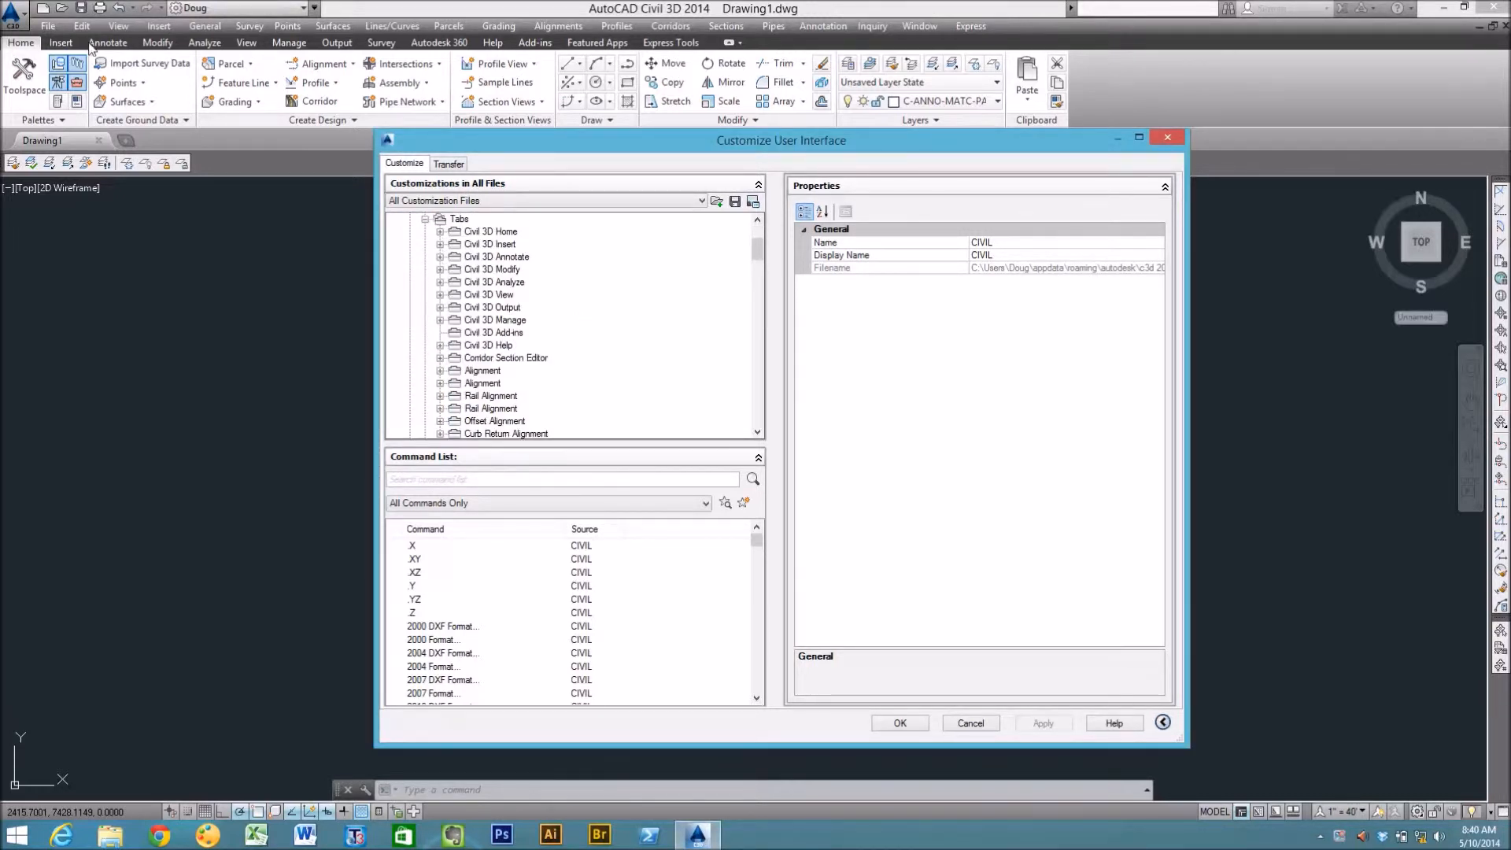
click(426, 220)
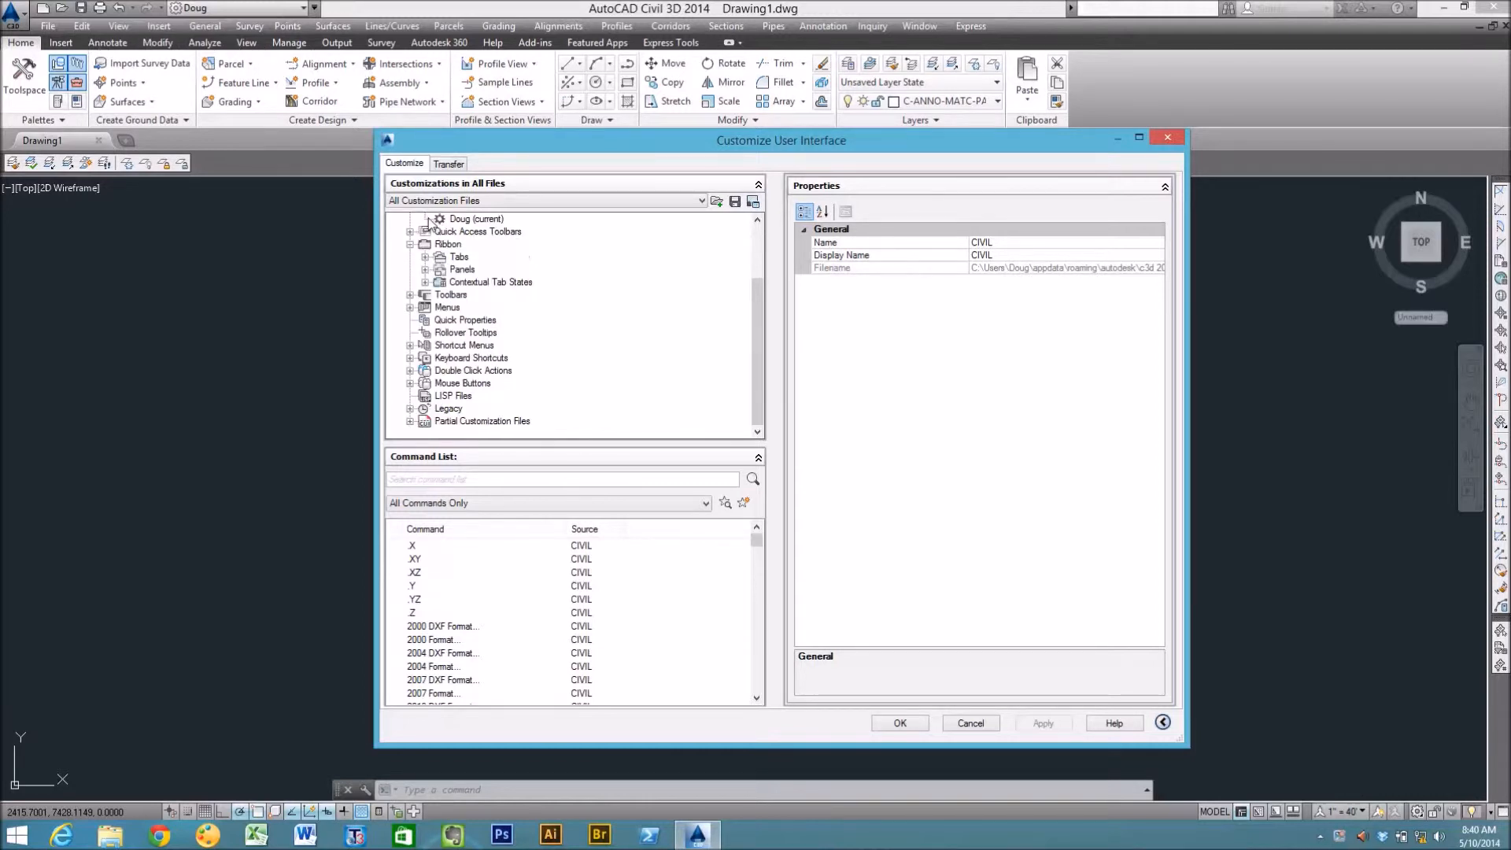
click(425, 269)
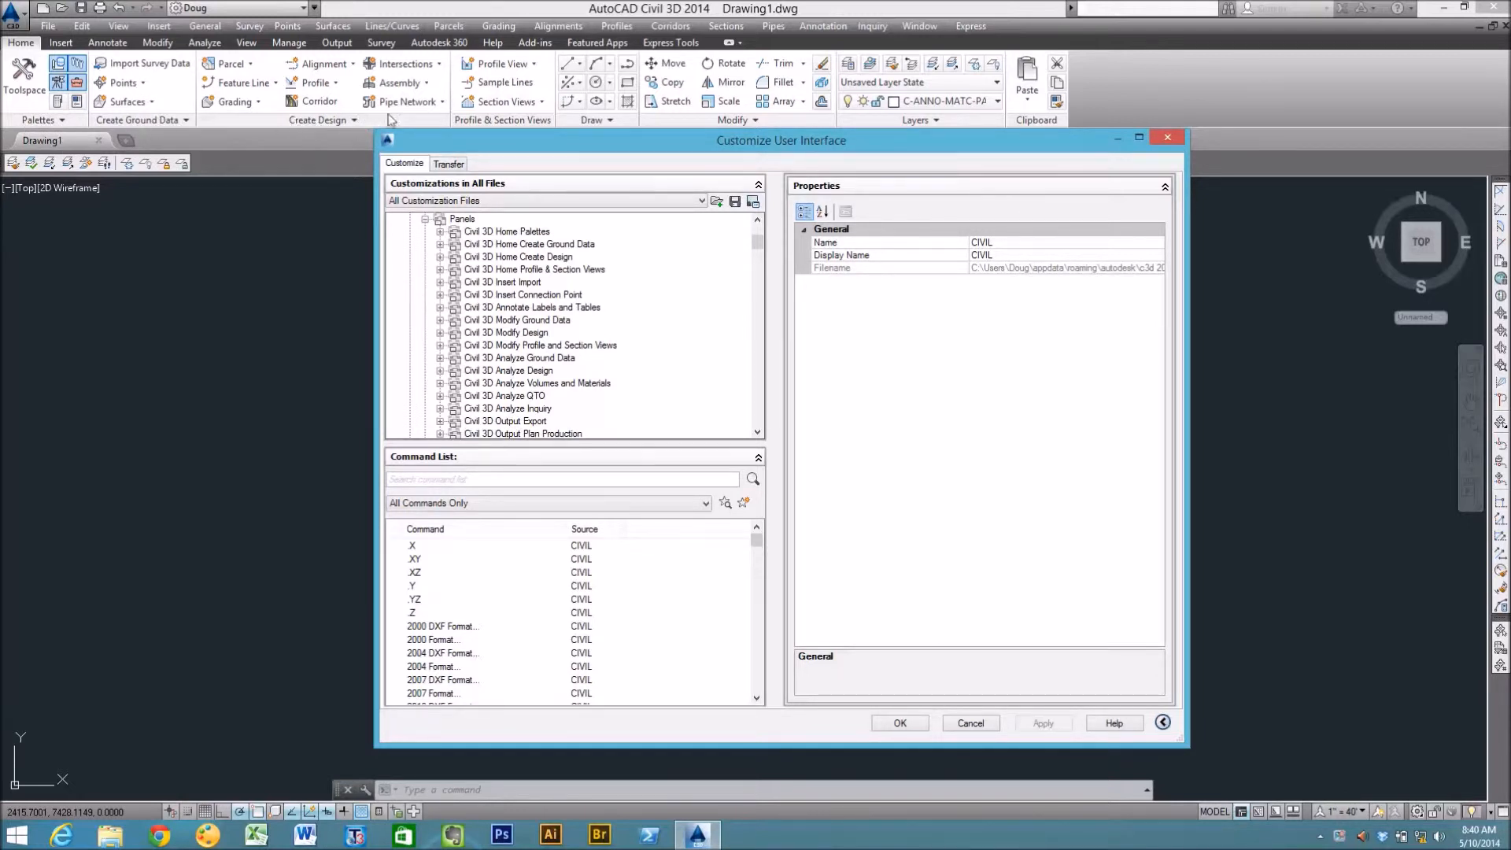
click(440, 231)
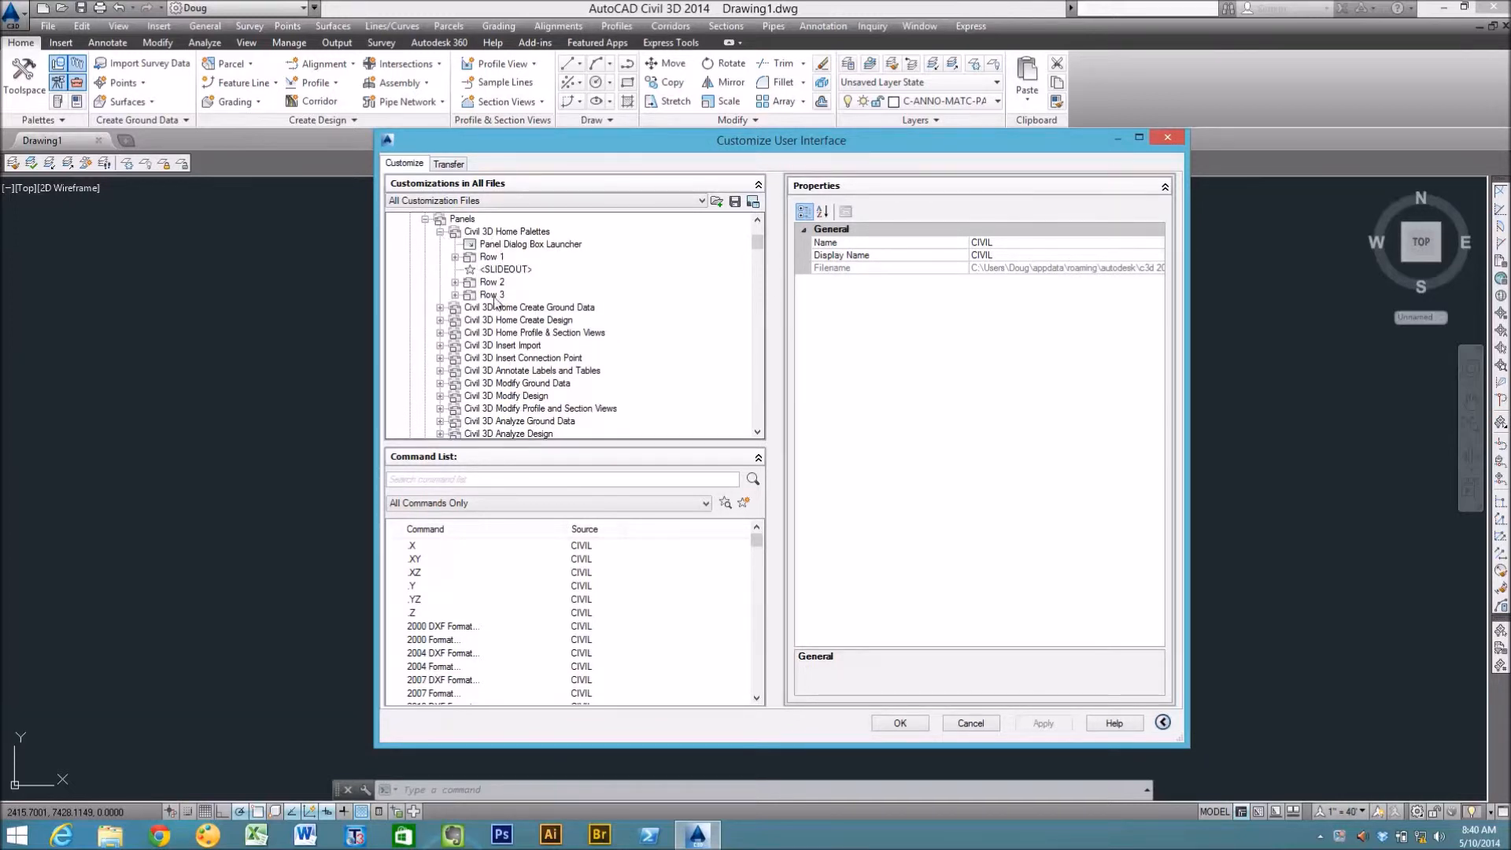
click(440, 233)
click(424, 220)
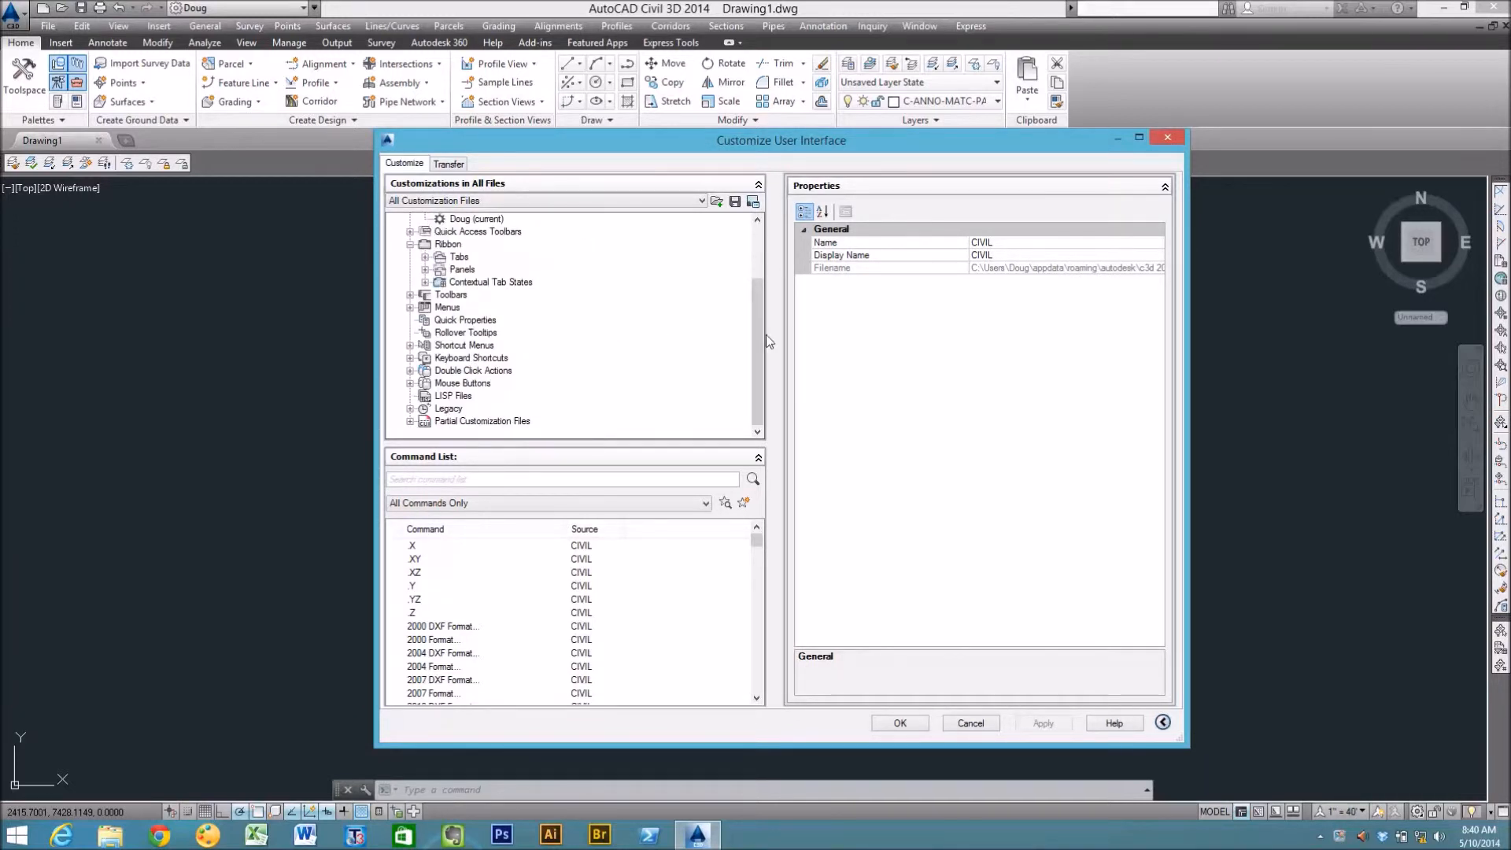
drag(750, 347, 754, 285)
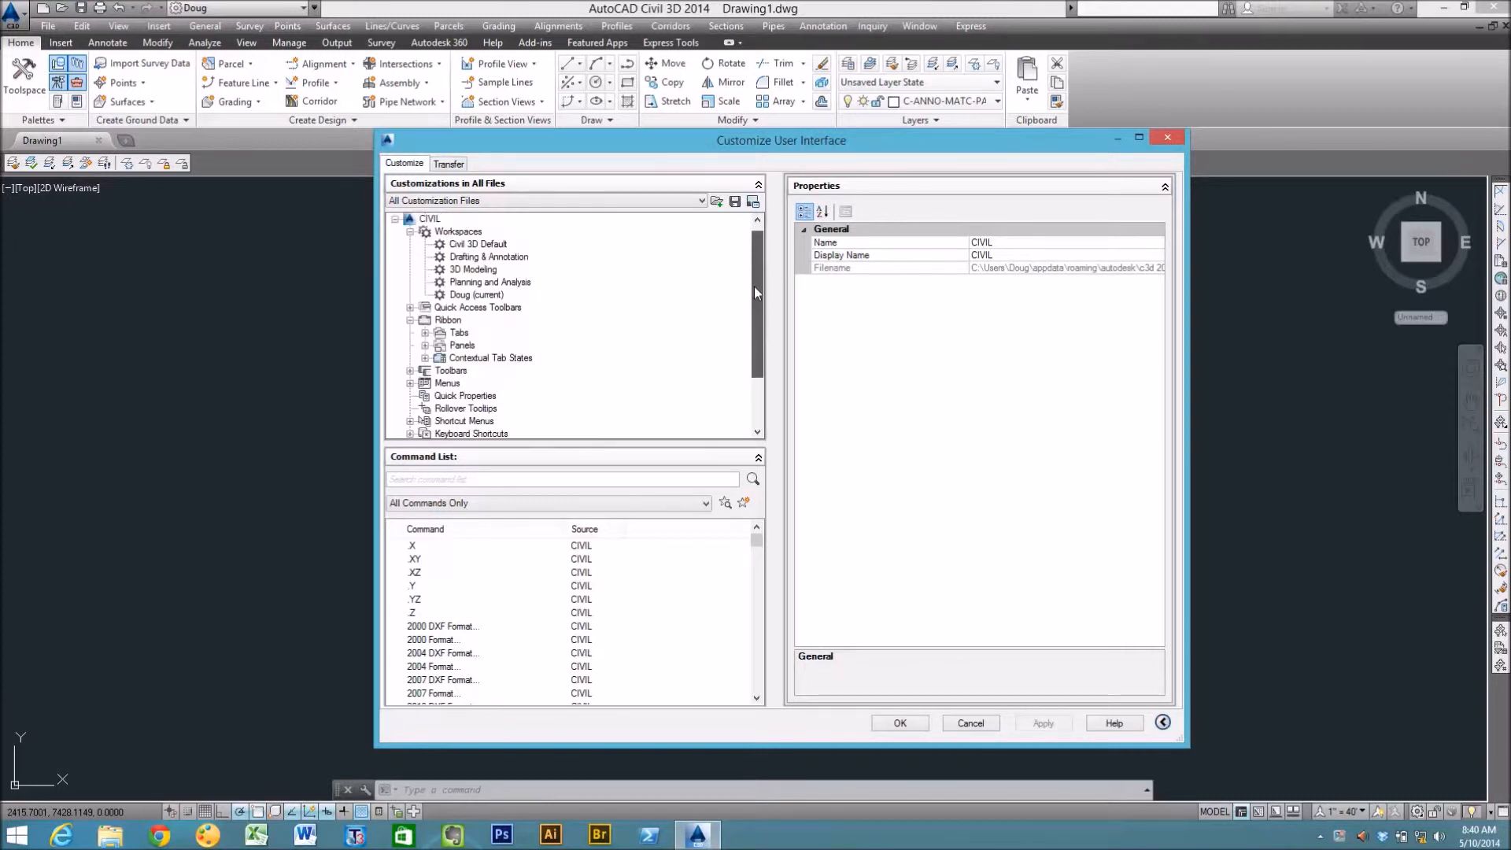
click(409, 320)
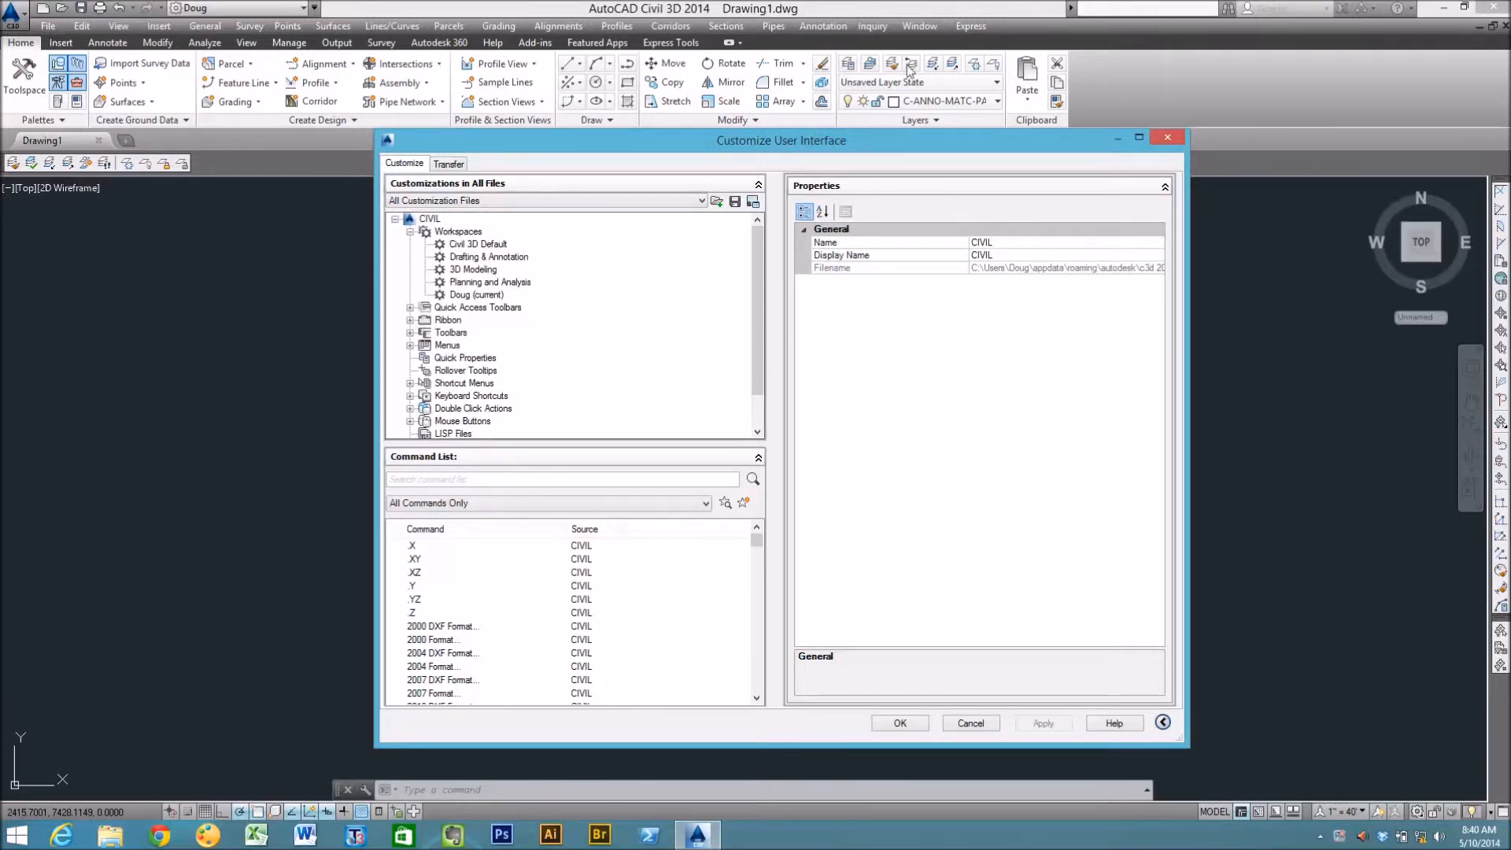
Remove the Autodesk 360 ribbon tab from the current workspace
click(465, 296)
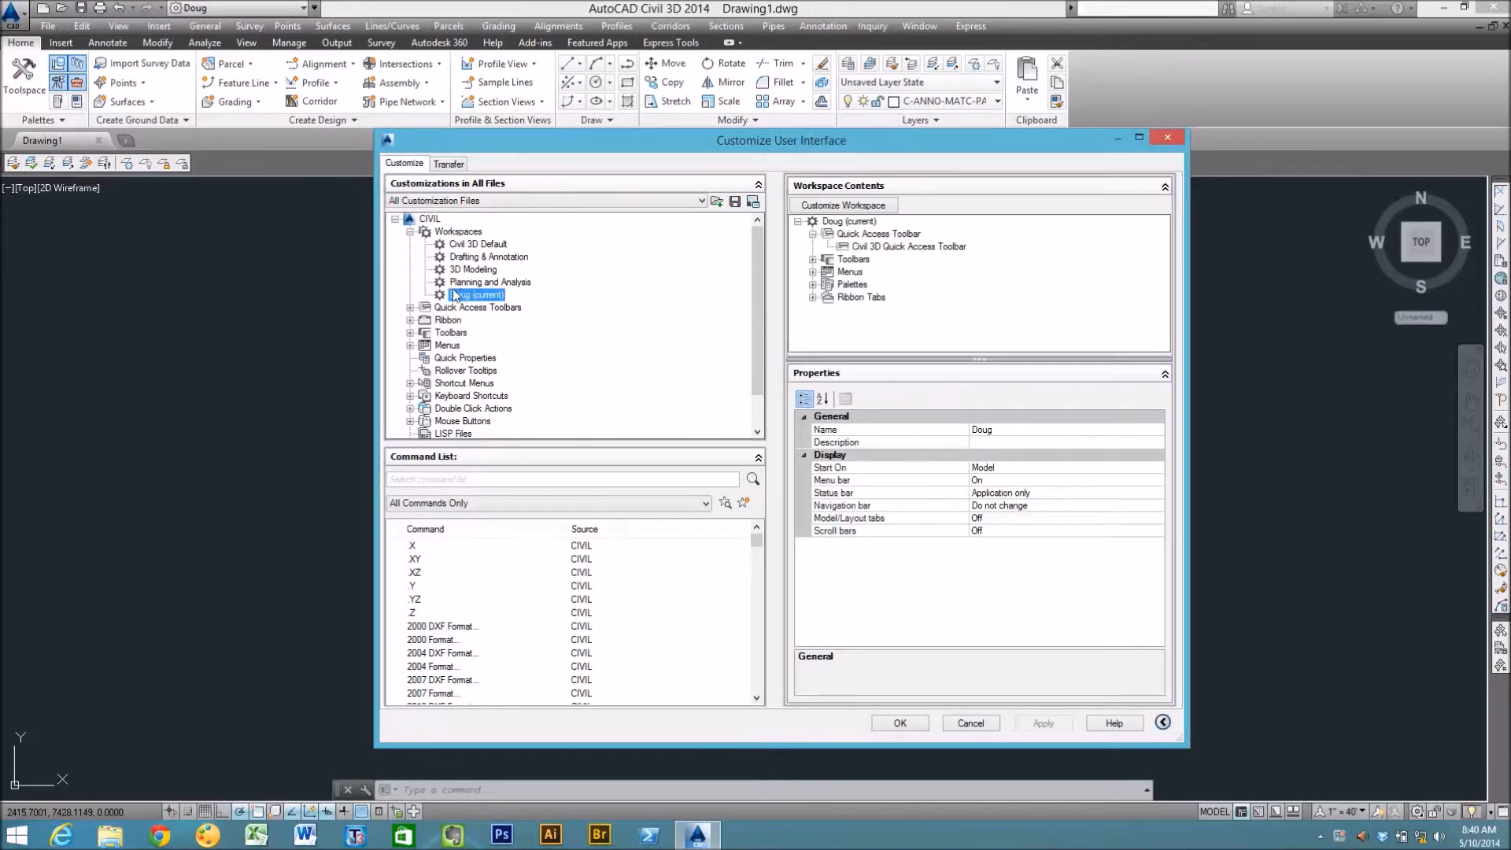
click(812, 298)
drag(1165, 282, 1164, 306)
click(902, 287)
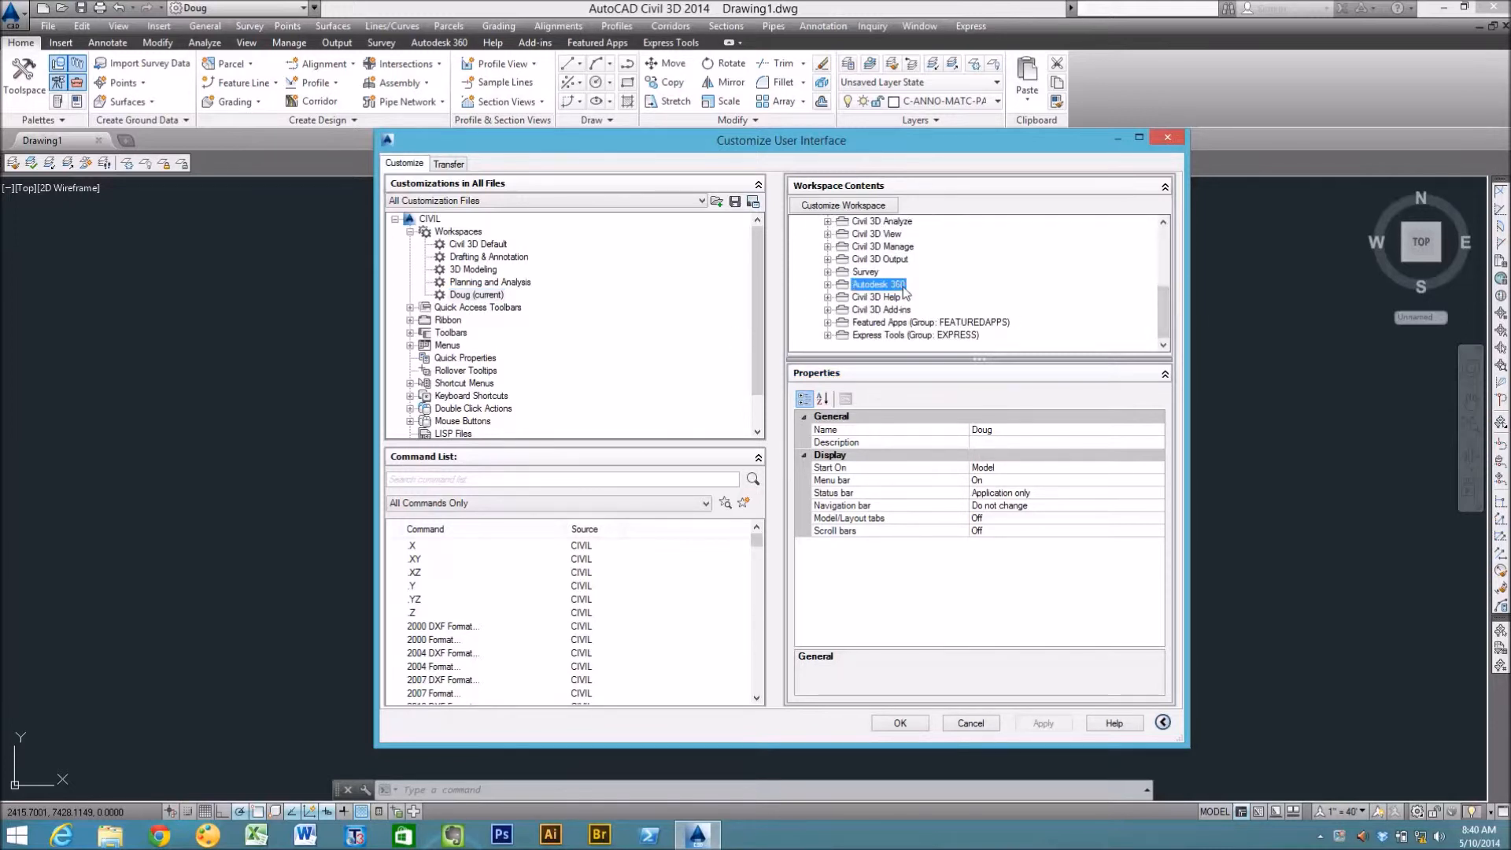
right_click(892, 288)
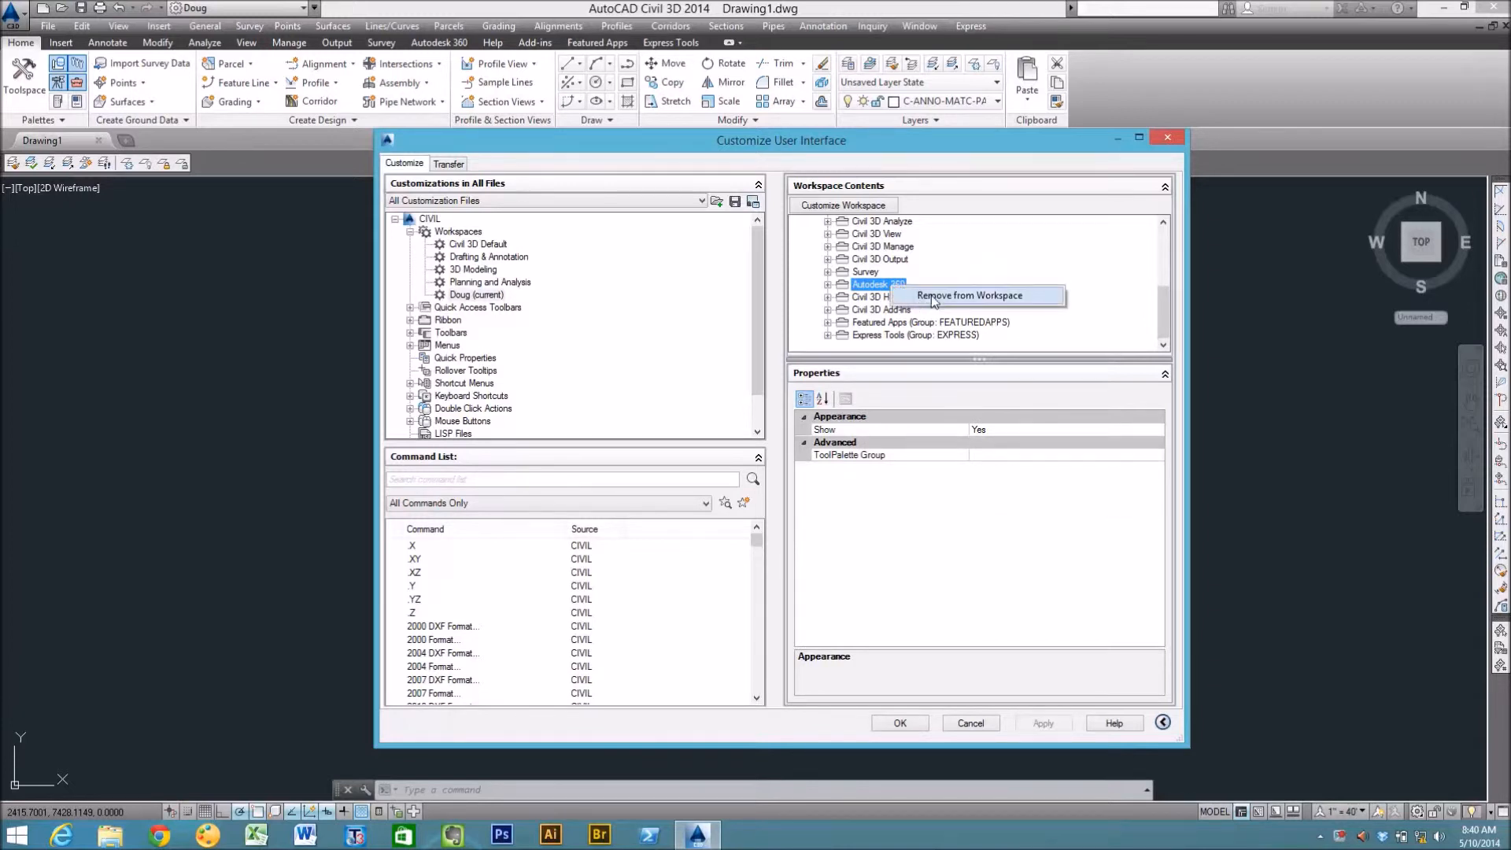
click(933, 297)
click(791, 481)
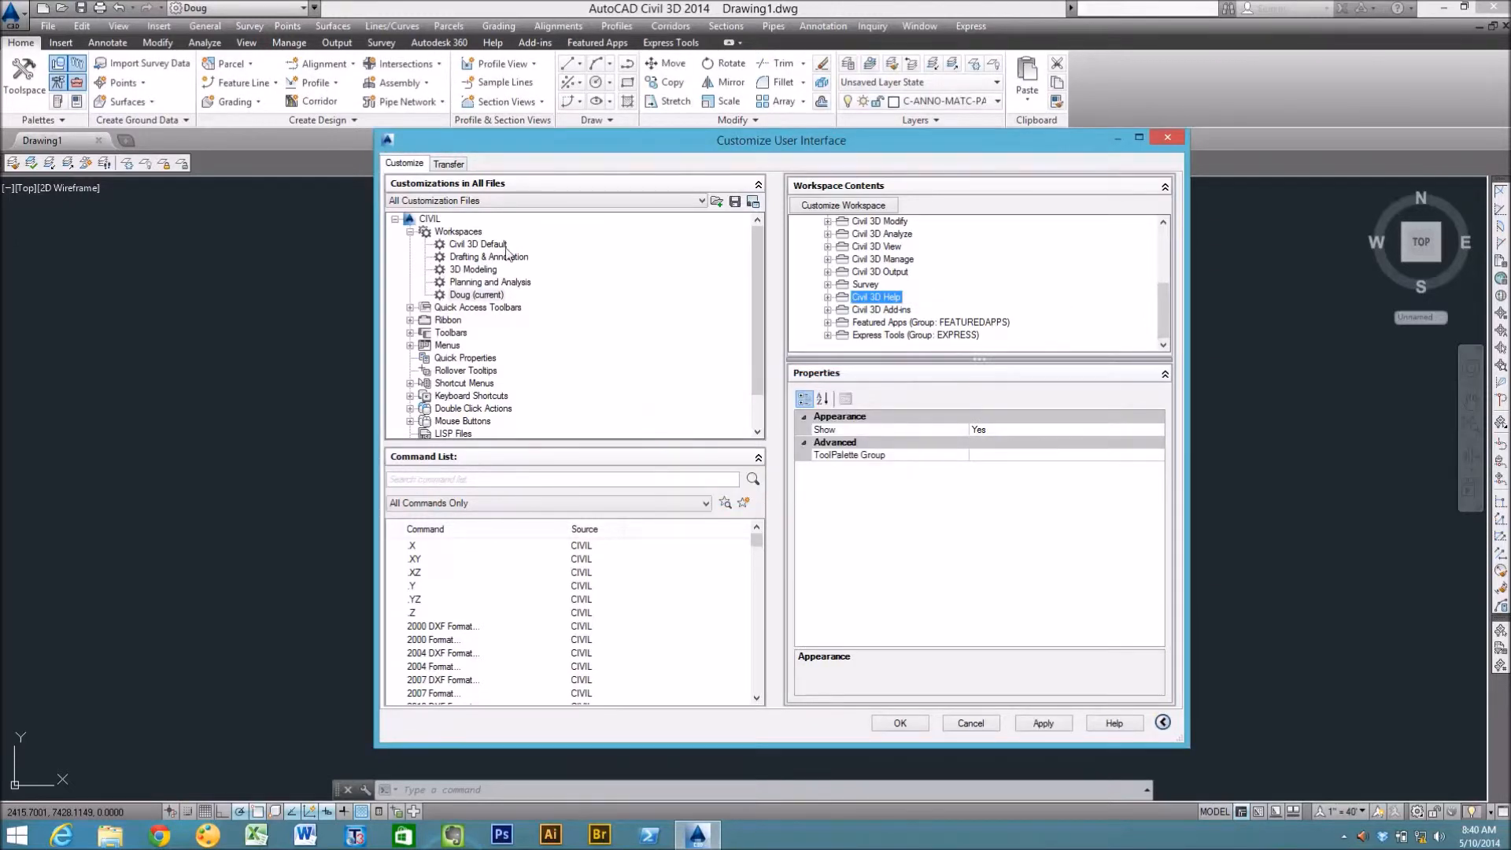
Review the full list of ribbon tab customizations, collapse it, and apply the workspace changes, closing the Customize User Interface editor
click(409, 322)
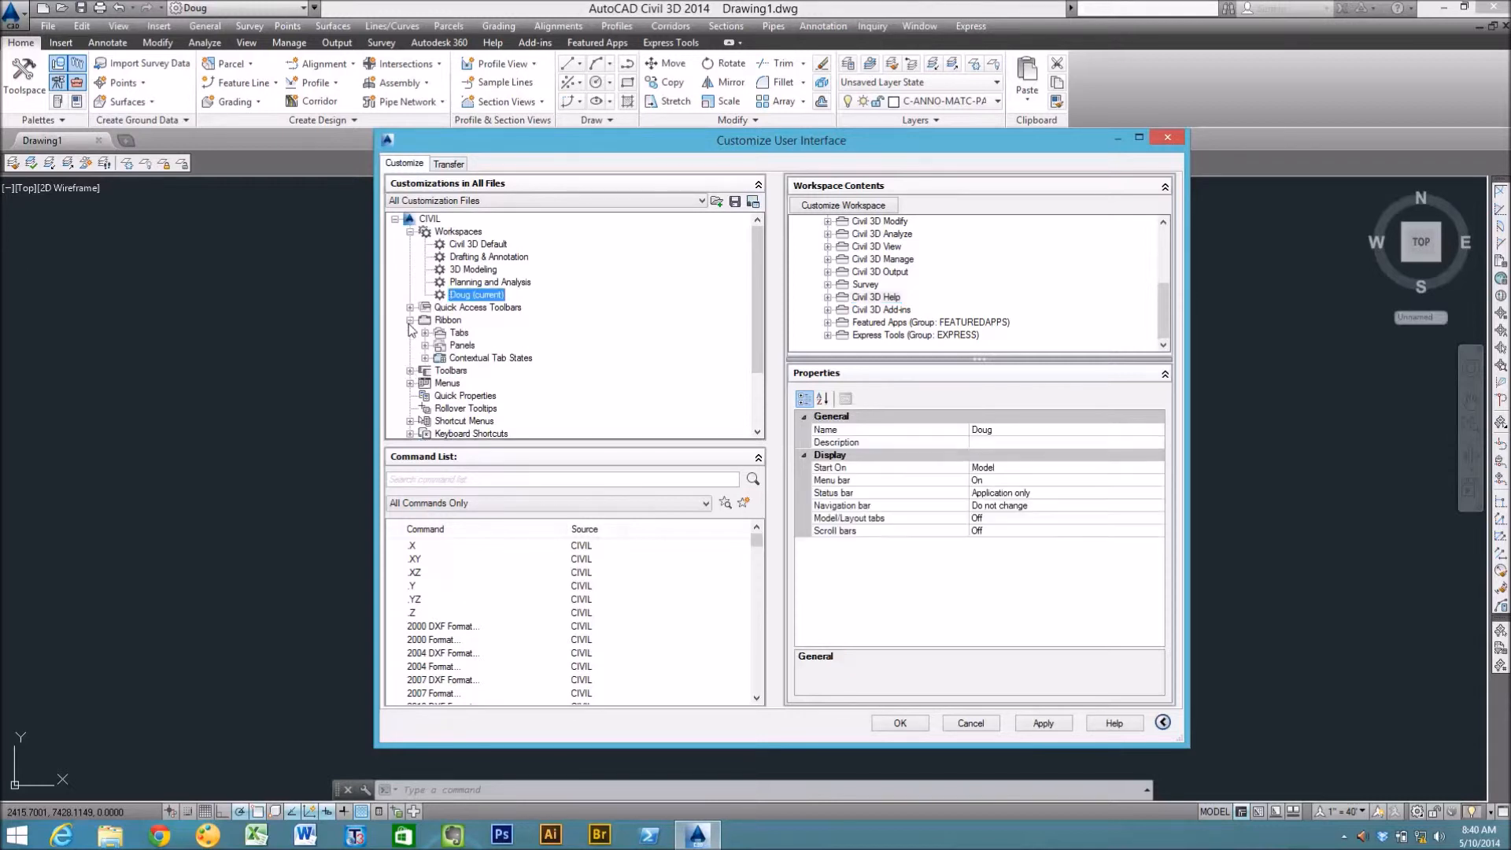
click(426, 333)
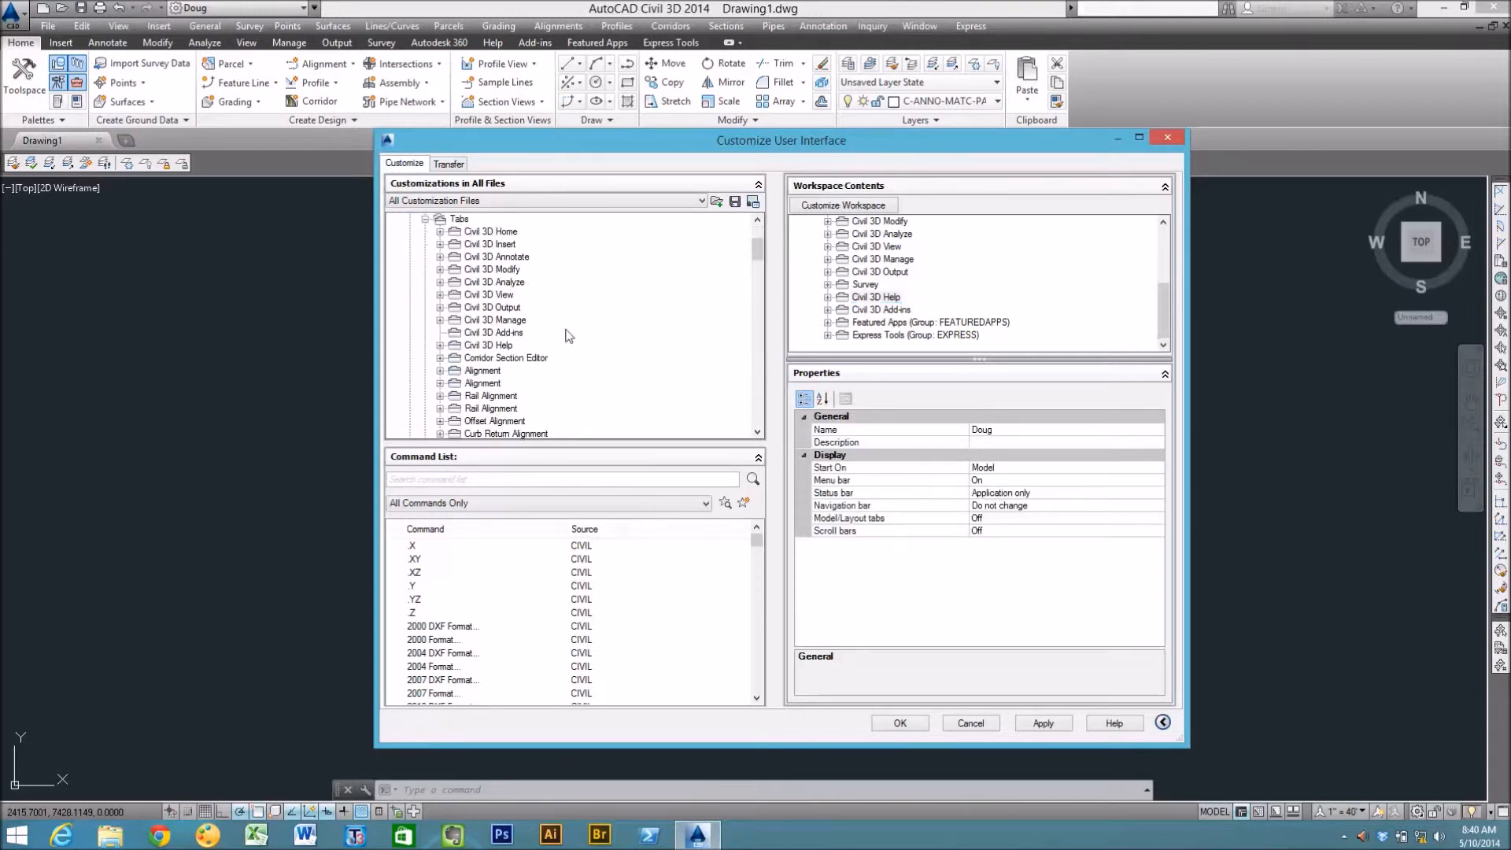
drag(758, 250, 758, 417)
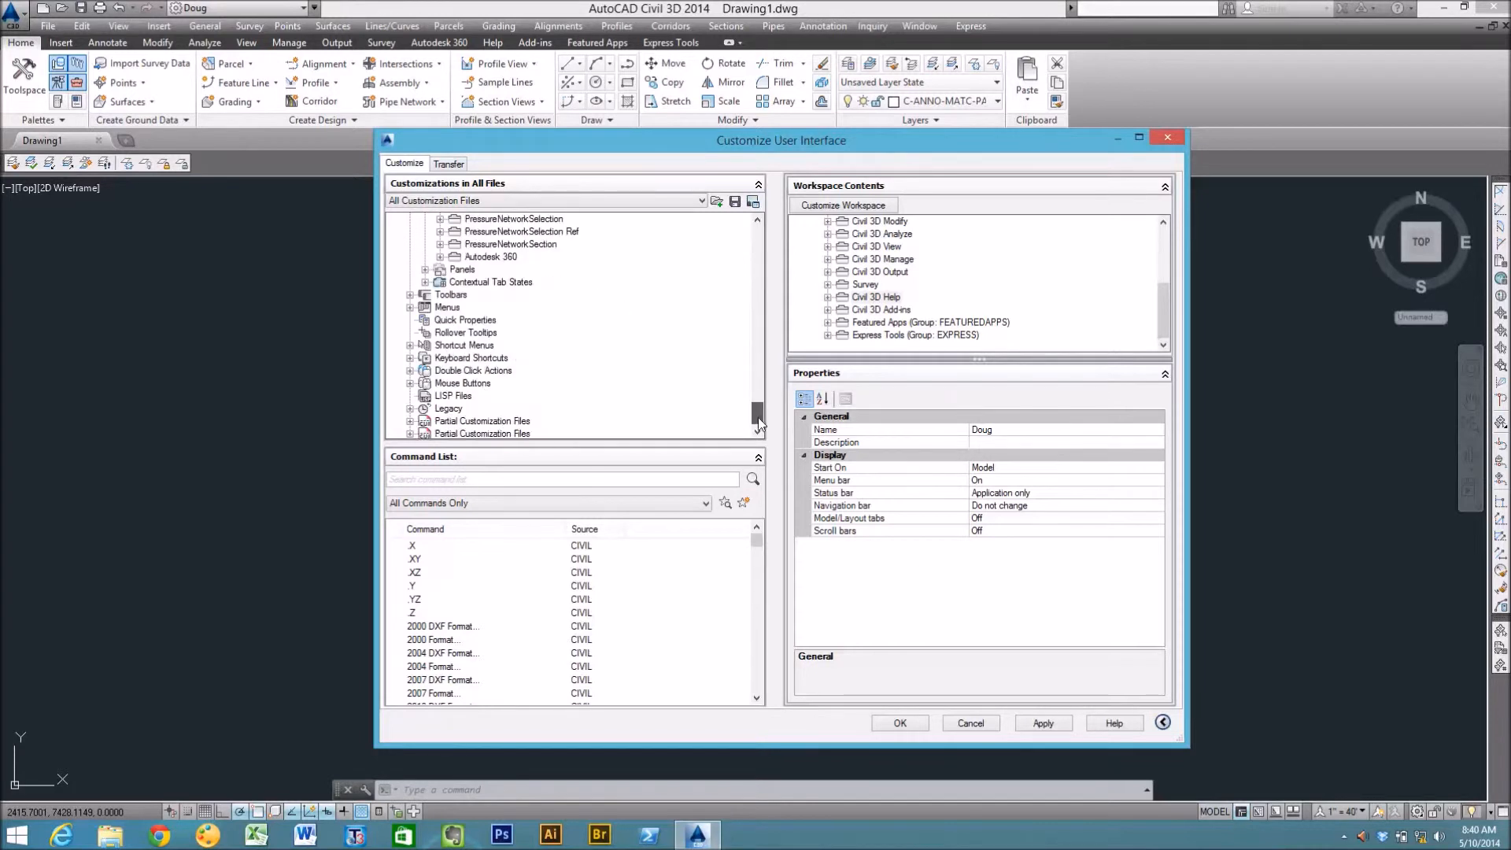
click(409, 422)
drag(762, 411, 768, 224)
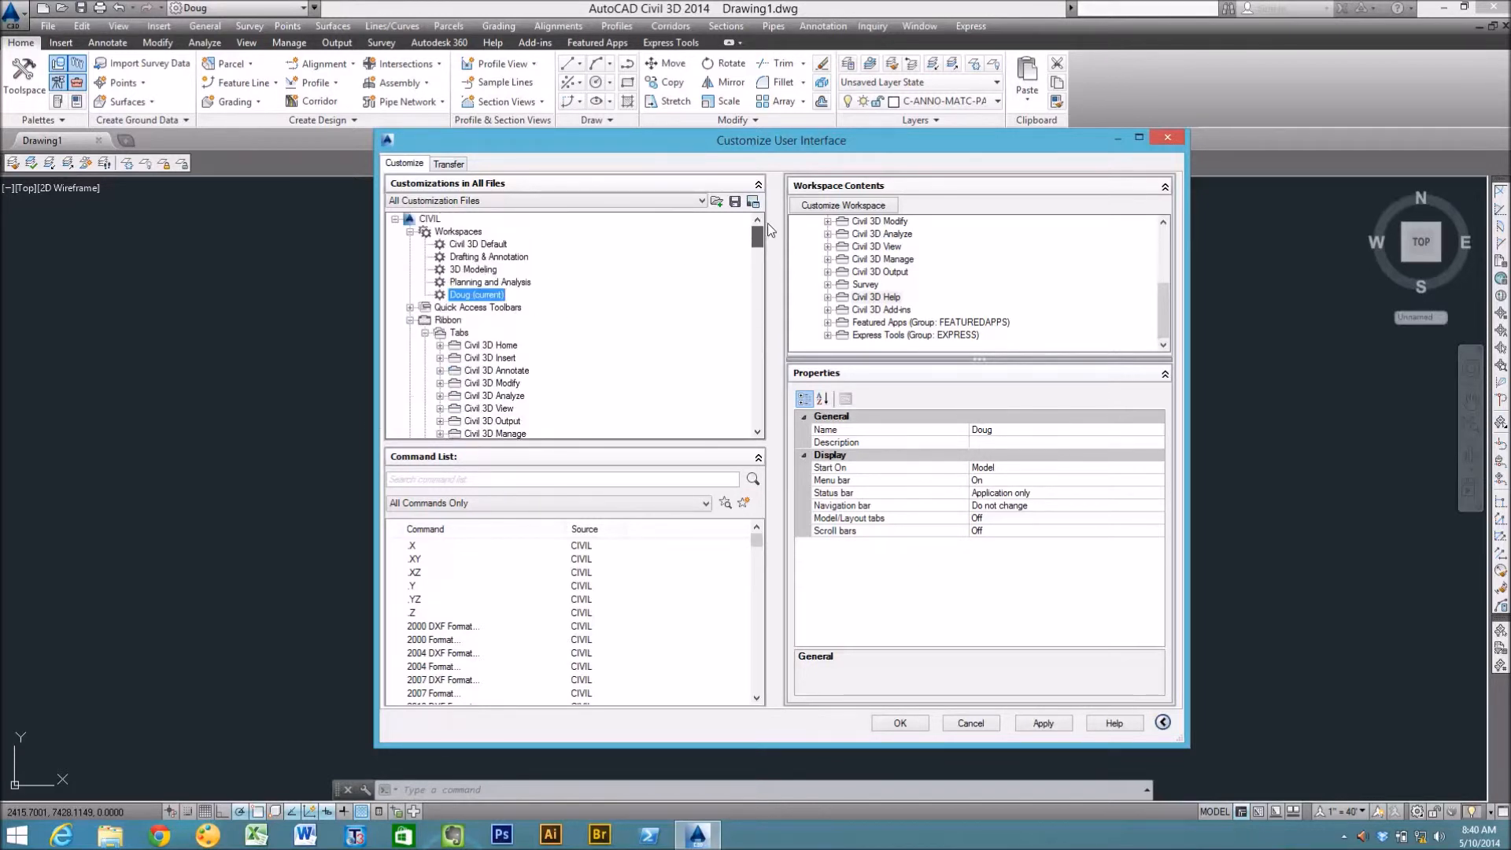
click(424, 334)
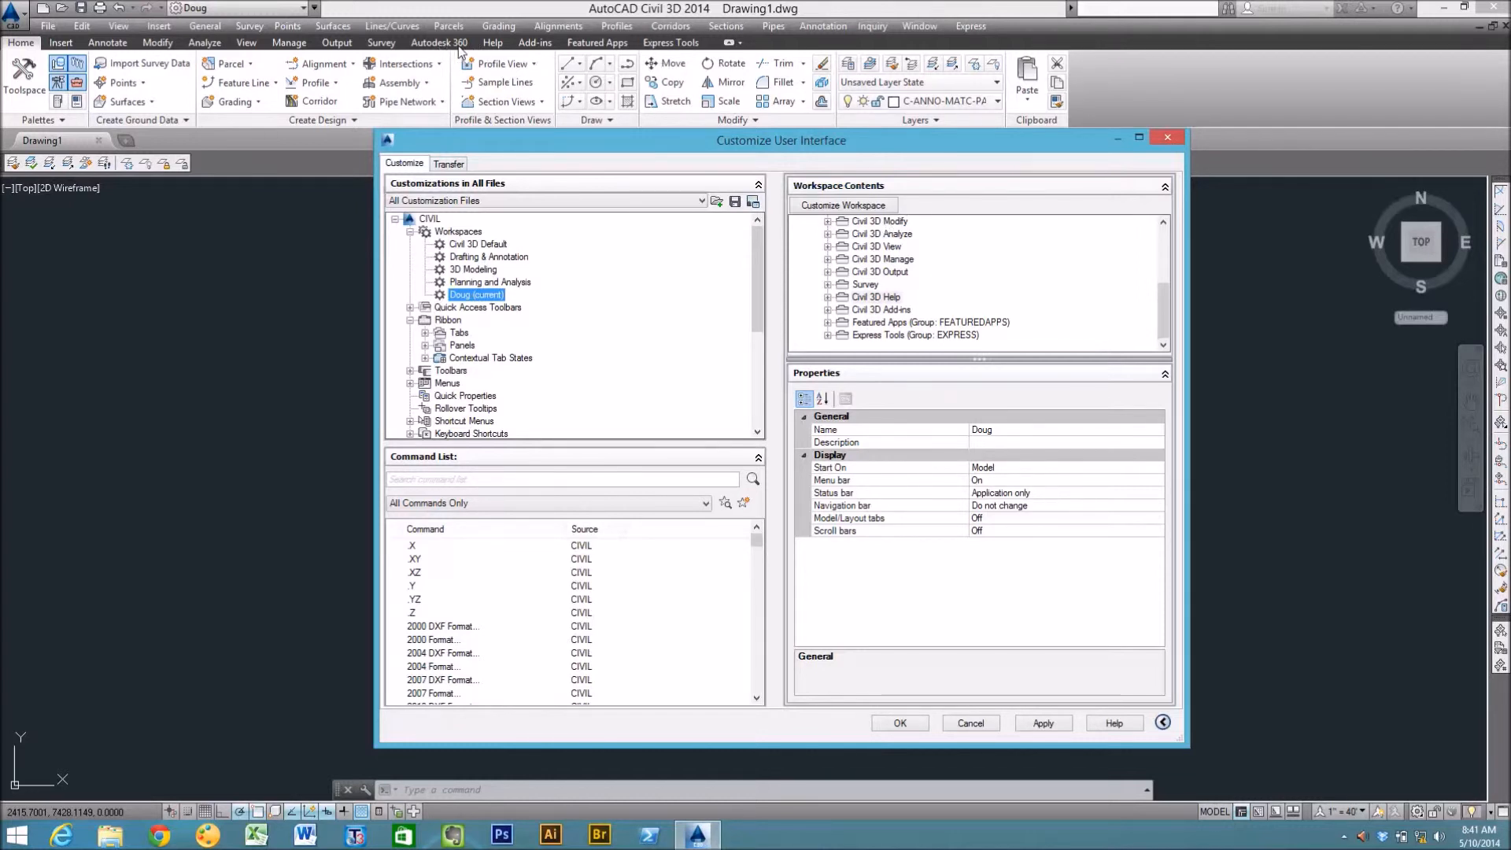
click(1053, 725)
click(878, 719)
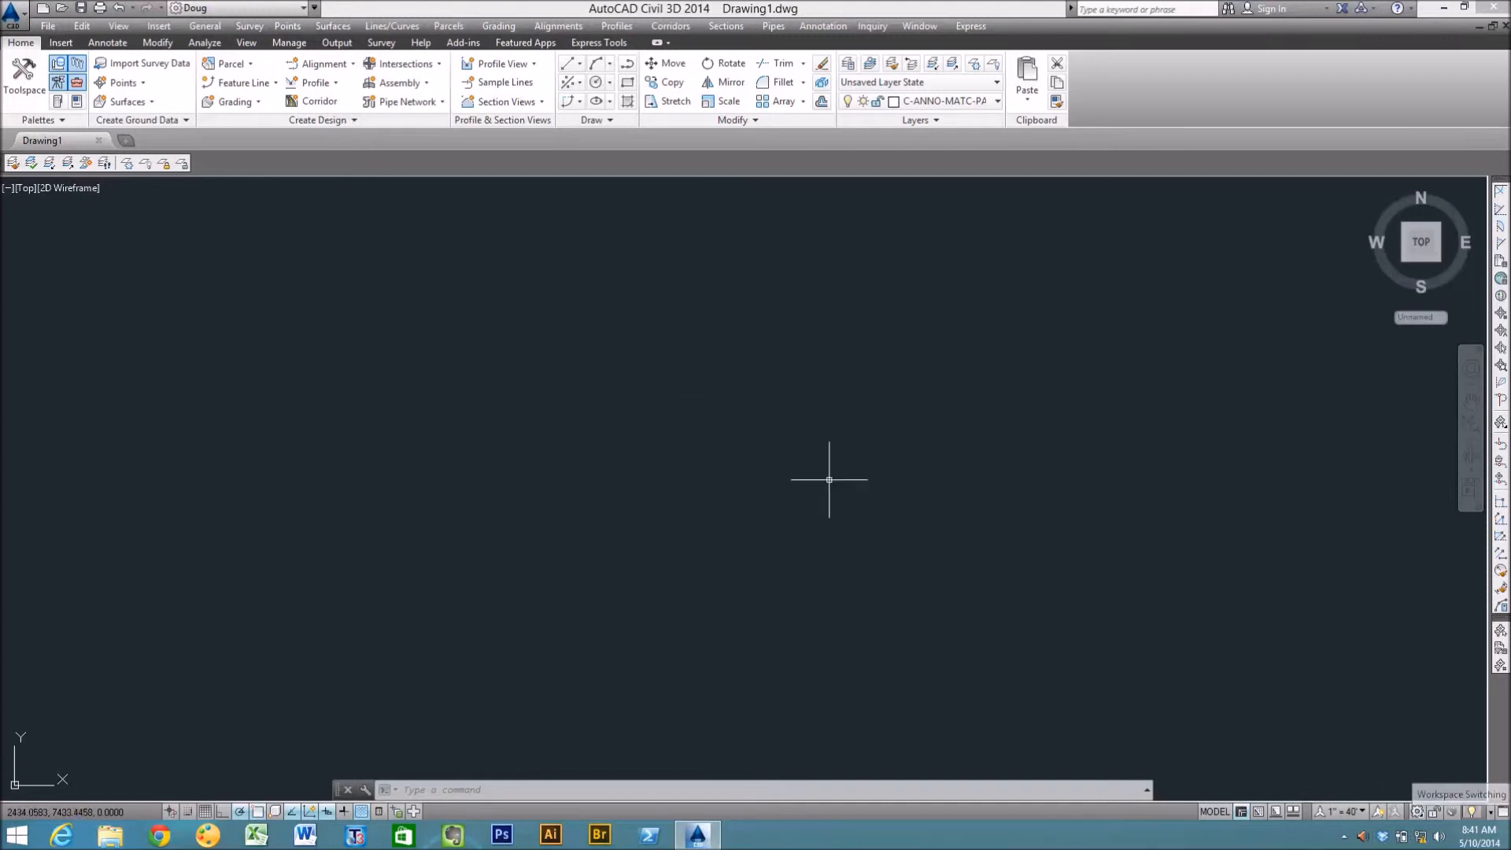
Reopen the Customize User Interface editor with the CUI command, display the current workspace's contents and expand the ribbon's Tabs customizations
text(cui)
key(Return)
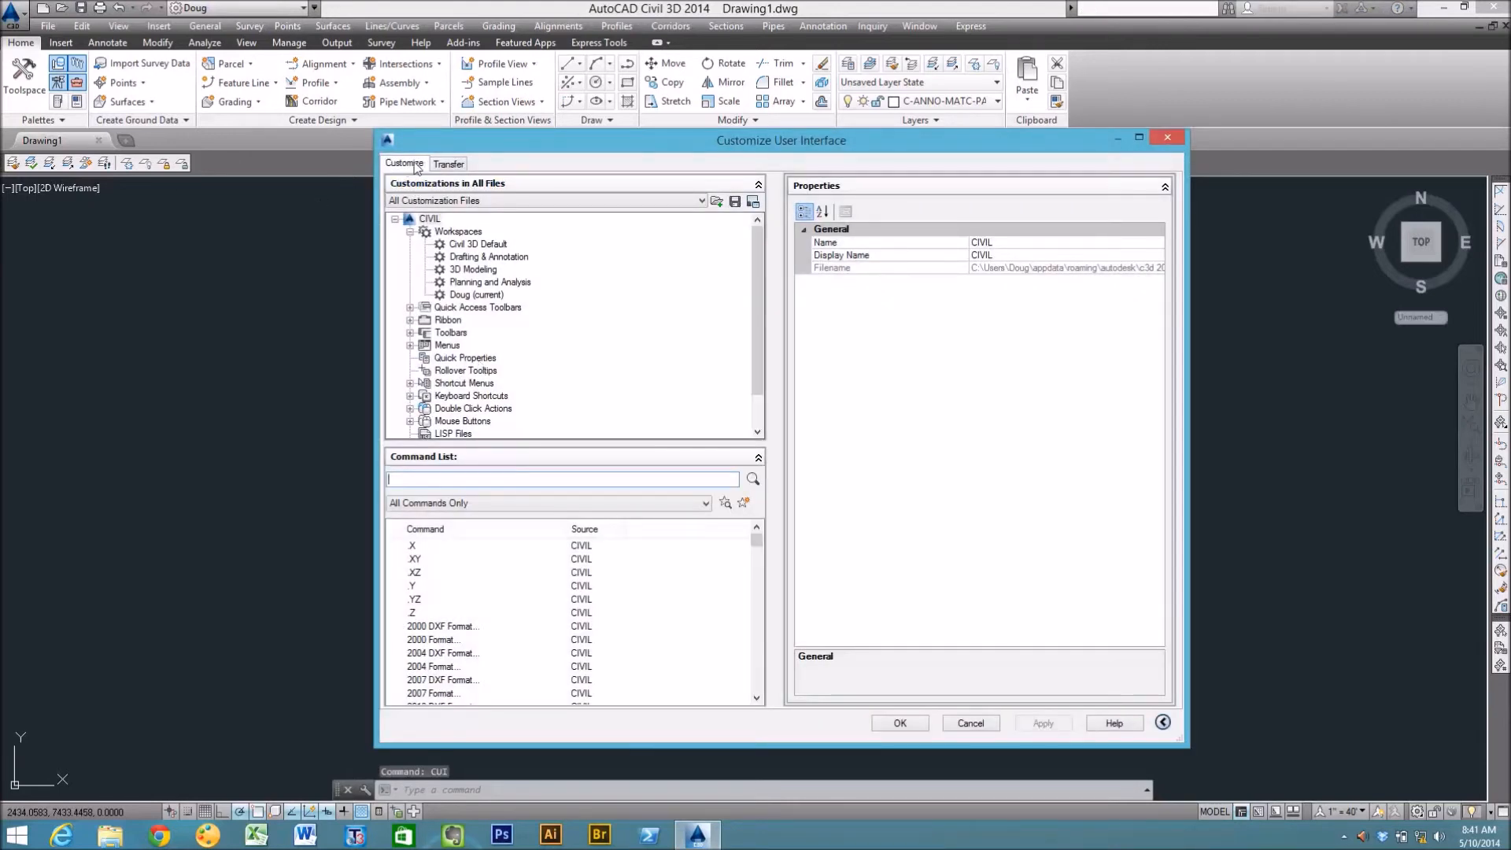
click(472, 295)
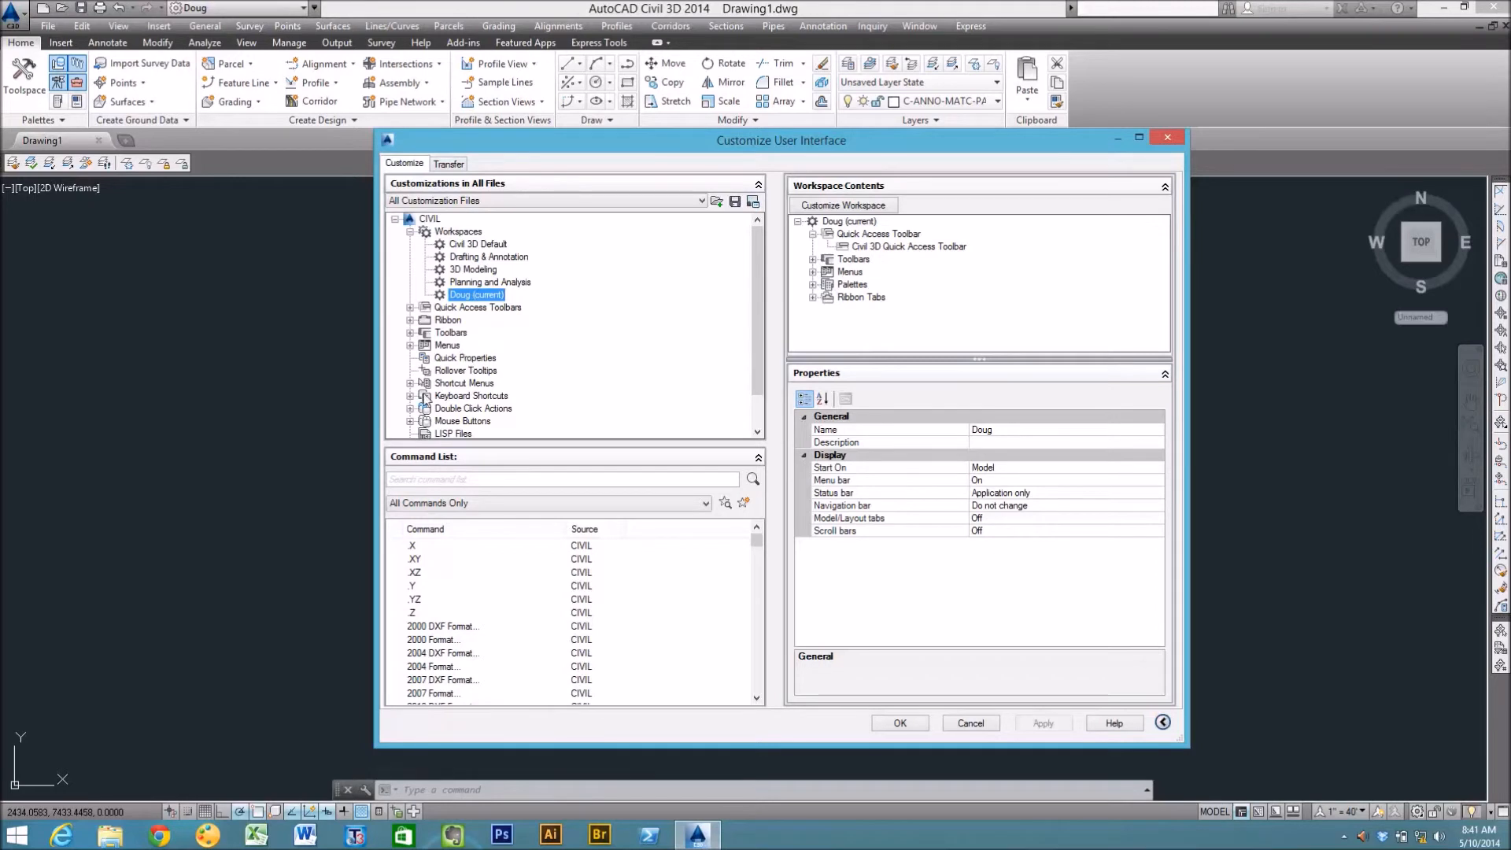
drag(758, 305, 754, 329)
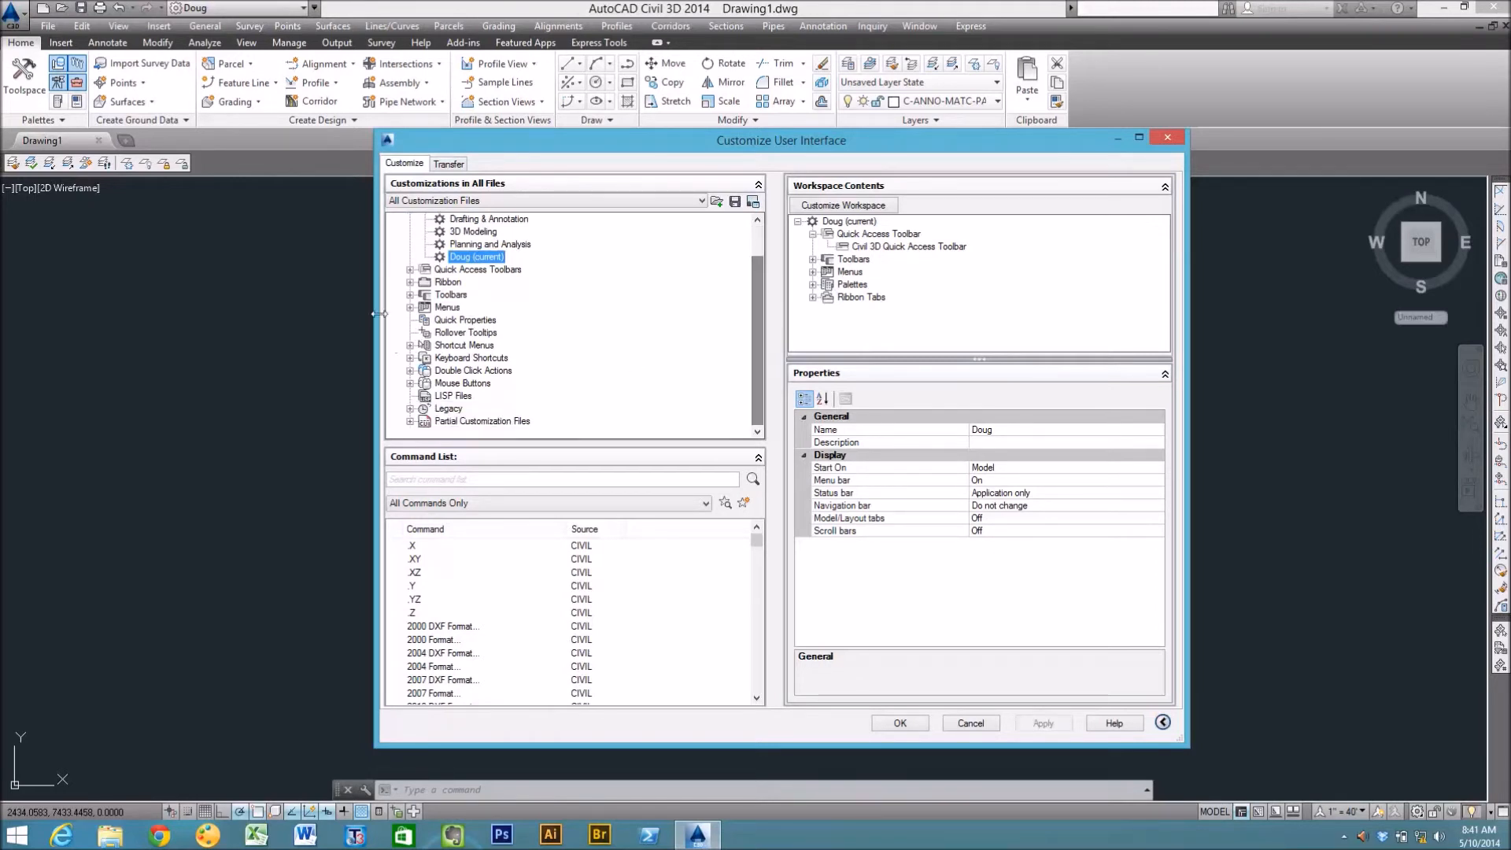
click(409, 283)
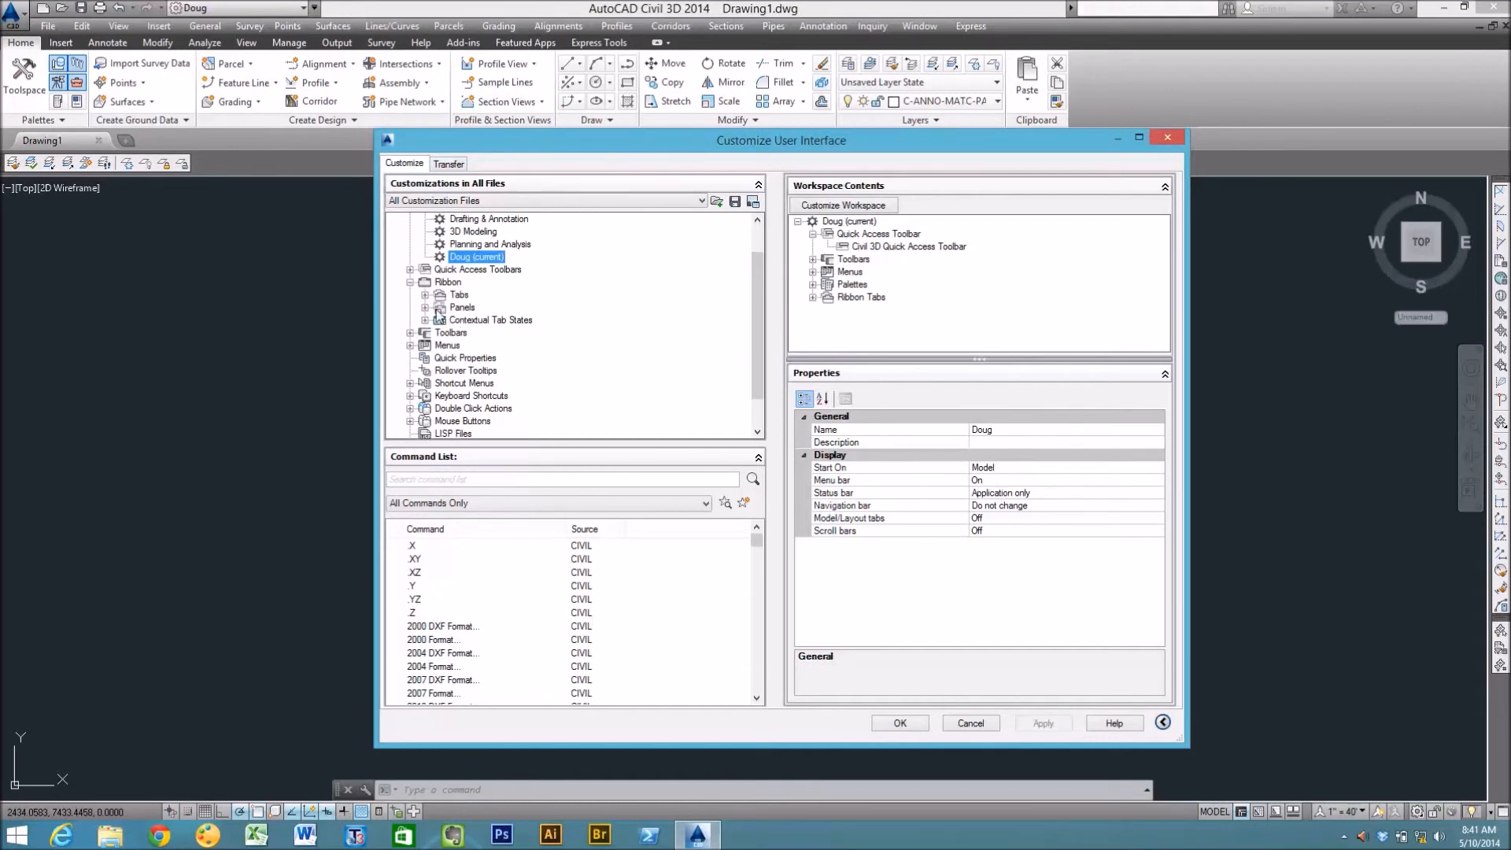
click(426, 295)
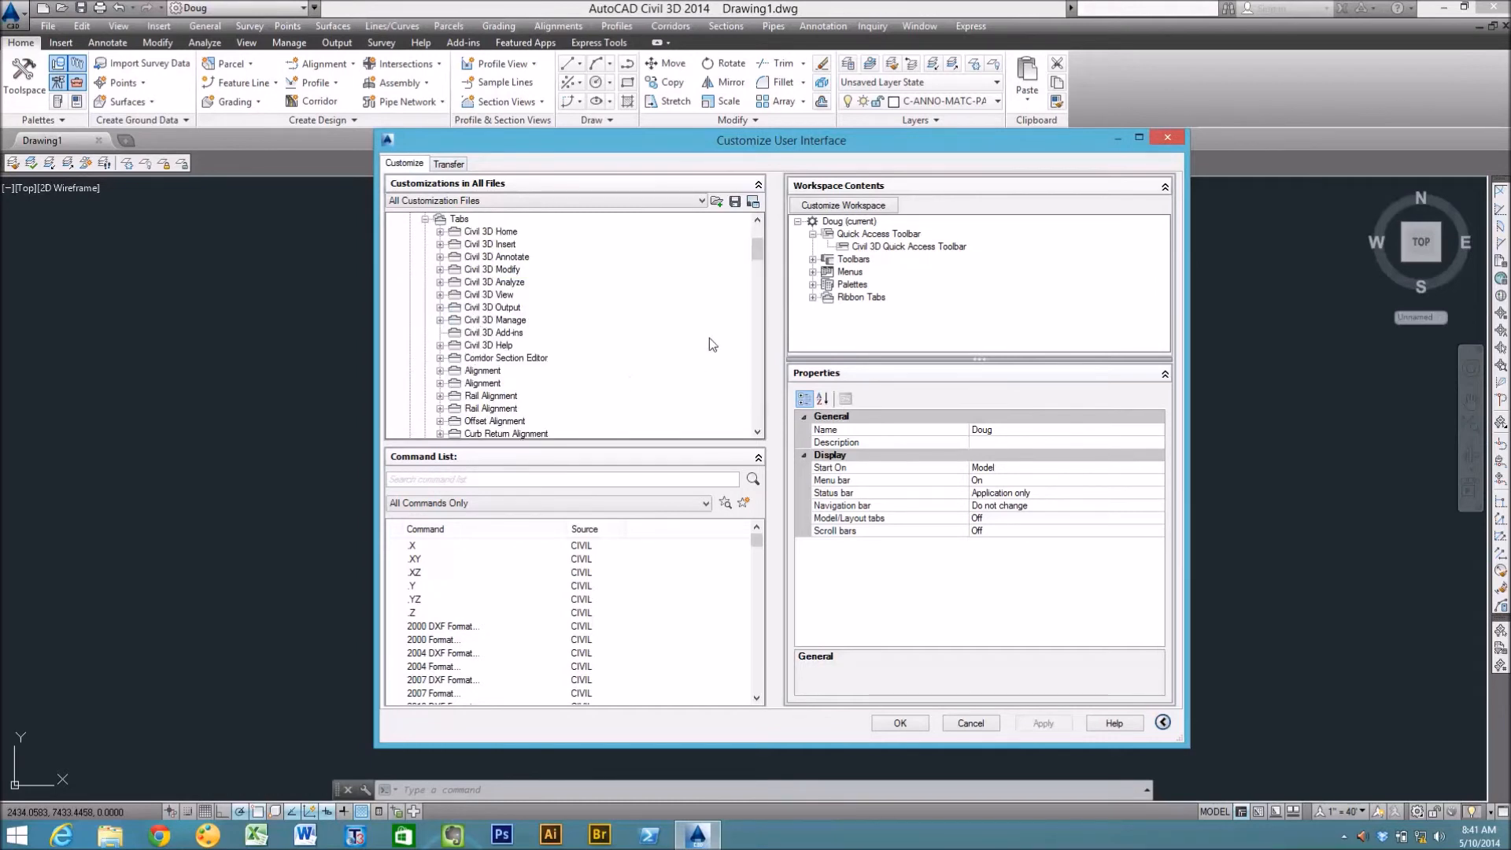
Add the Autodesk 360 tab back to the current workspace's Ribbon Tabs and apply the change, closing the editor
drag(762, 250, 783, 384)
scroll(561, 344, down, 10)
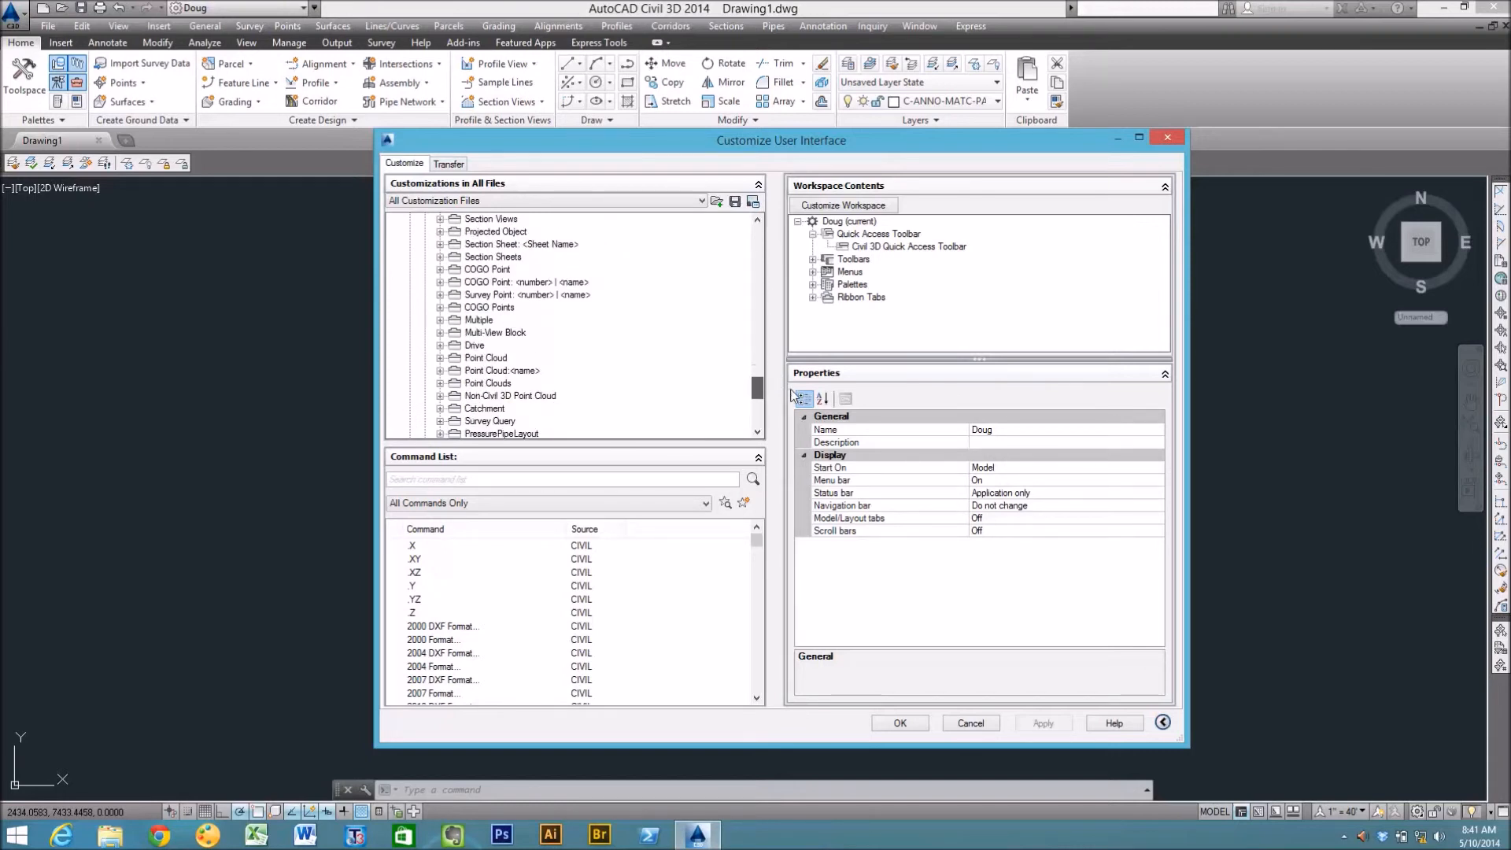
drag(496, 307, 863, 298)
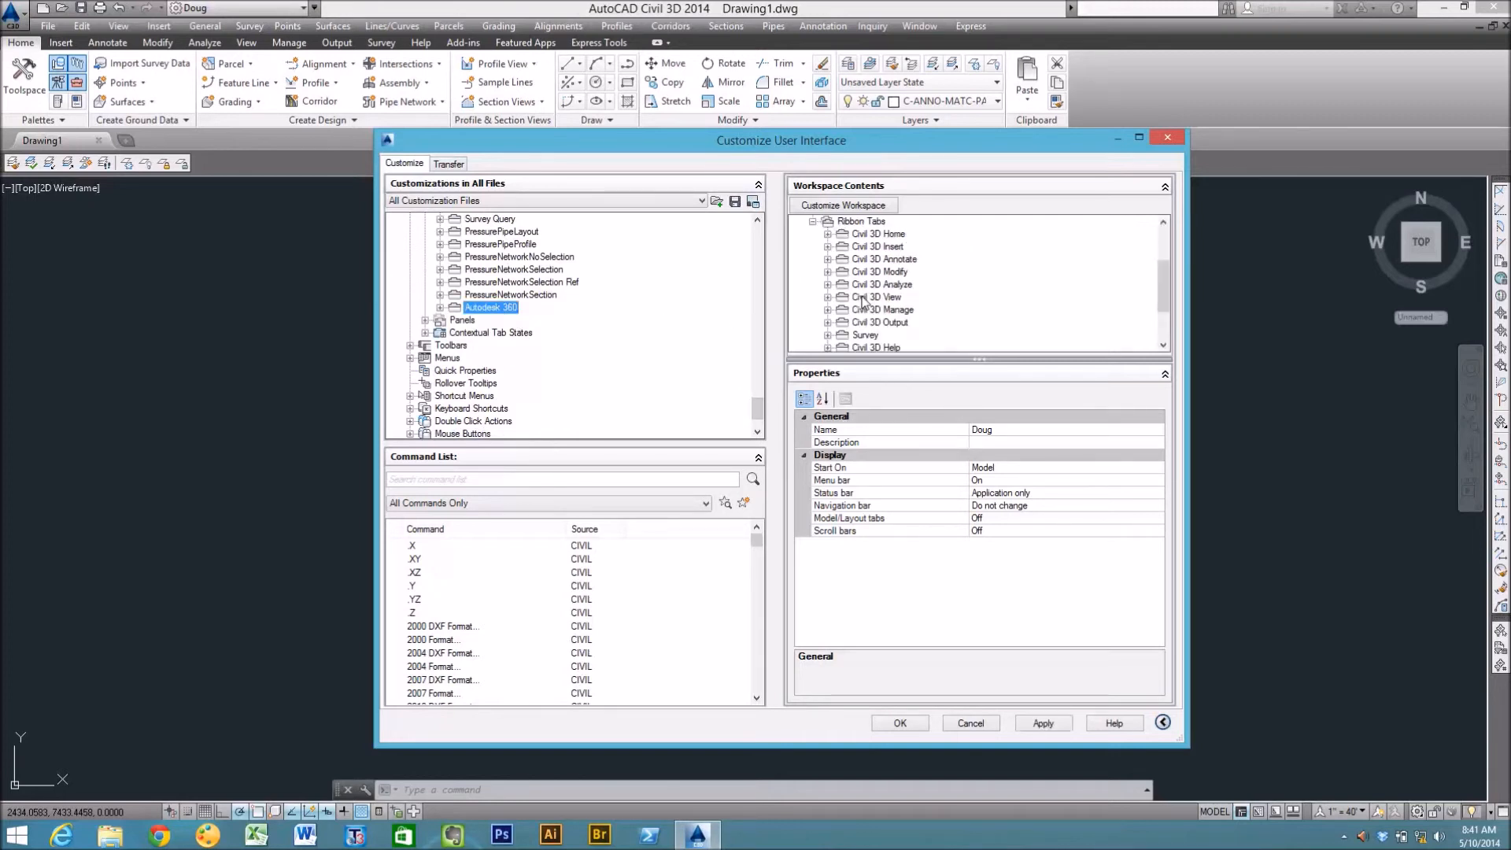
scroll(1157, 299, down, 2)
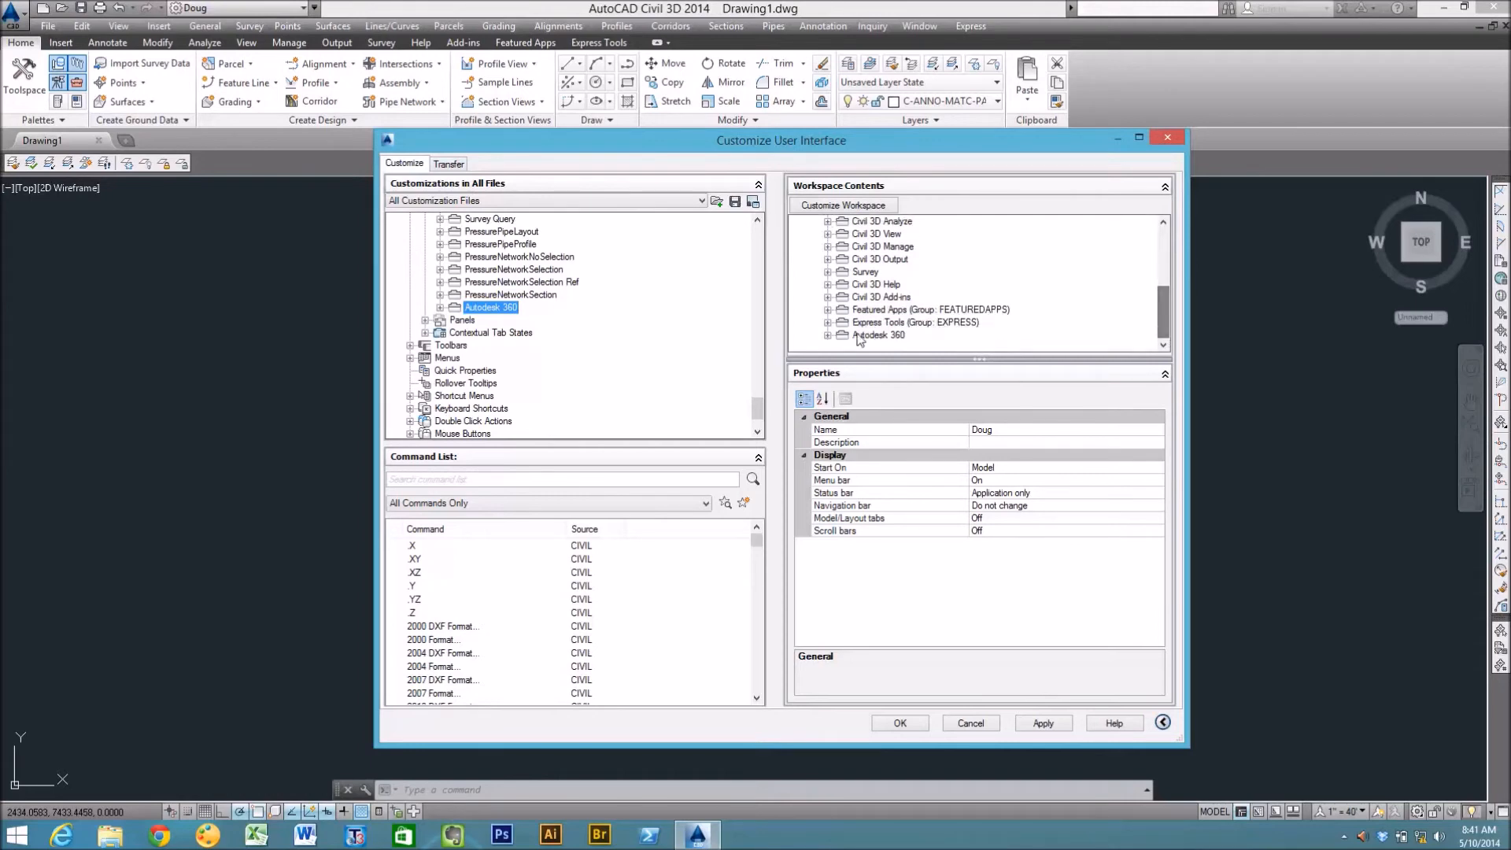
click(1046, 725)
click(899, 724)
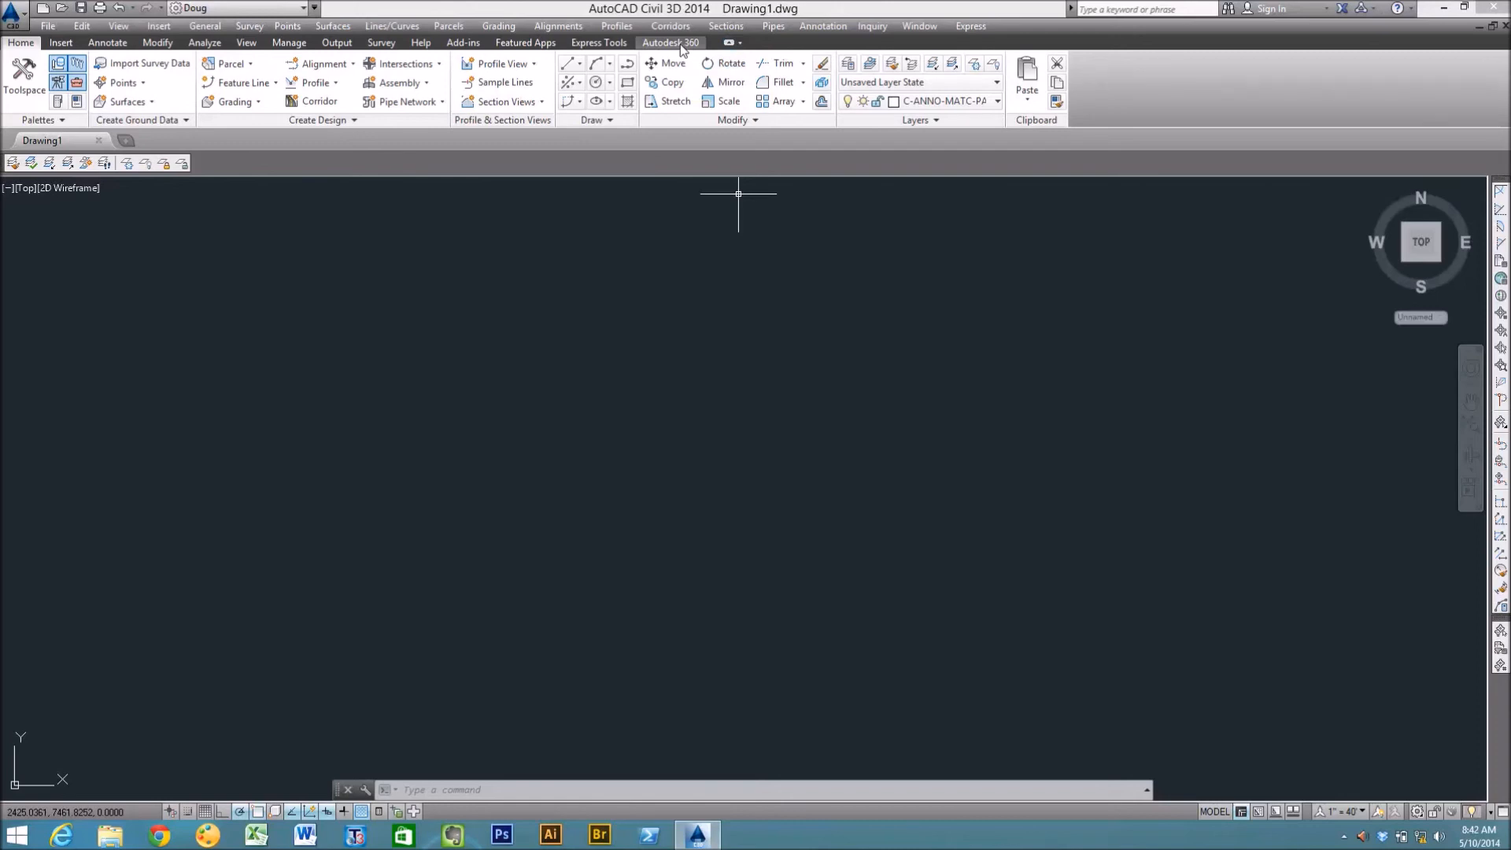
Reopen the editor with the CUI command, move Autodesk 360 up to Civil 3D Help in the current workspace's ribbon tab order, and accept the change
text(c)
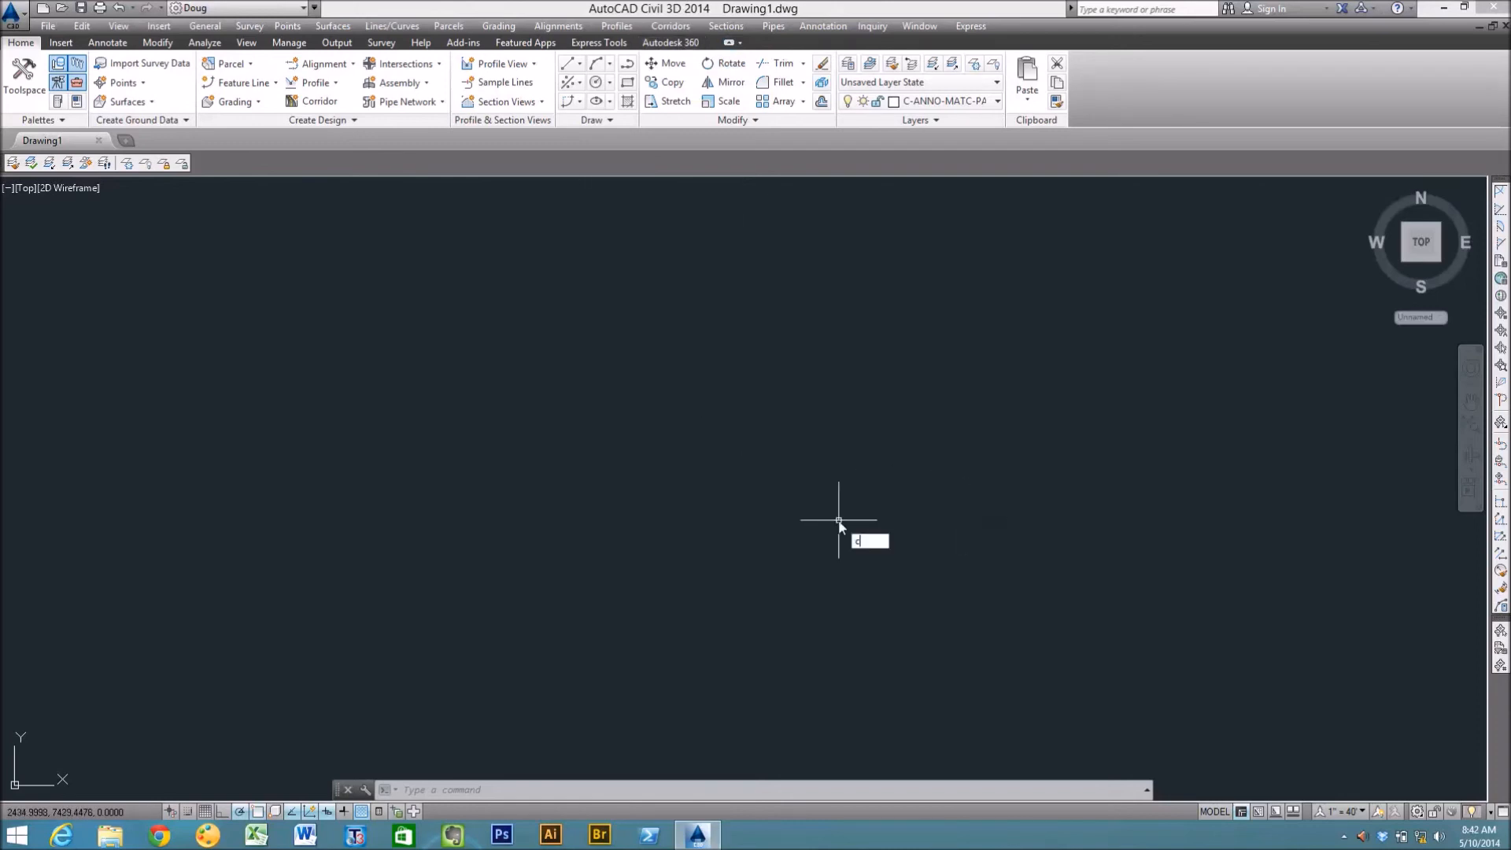
text(ui)
key(Return)
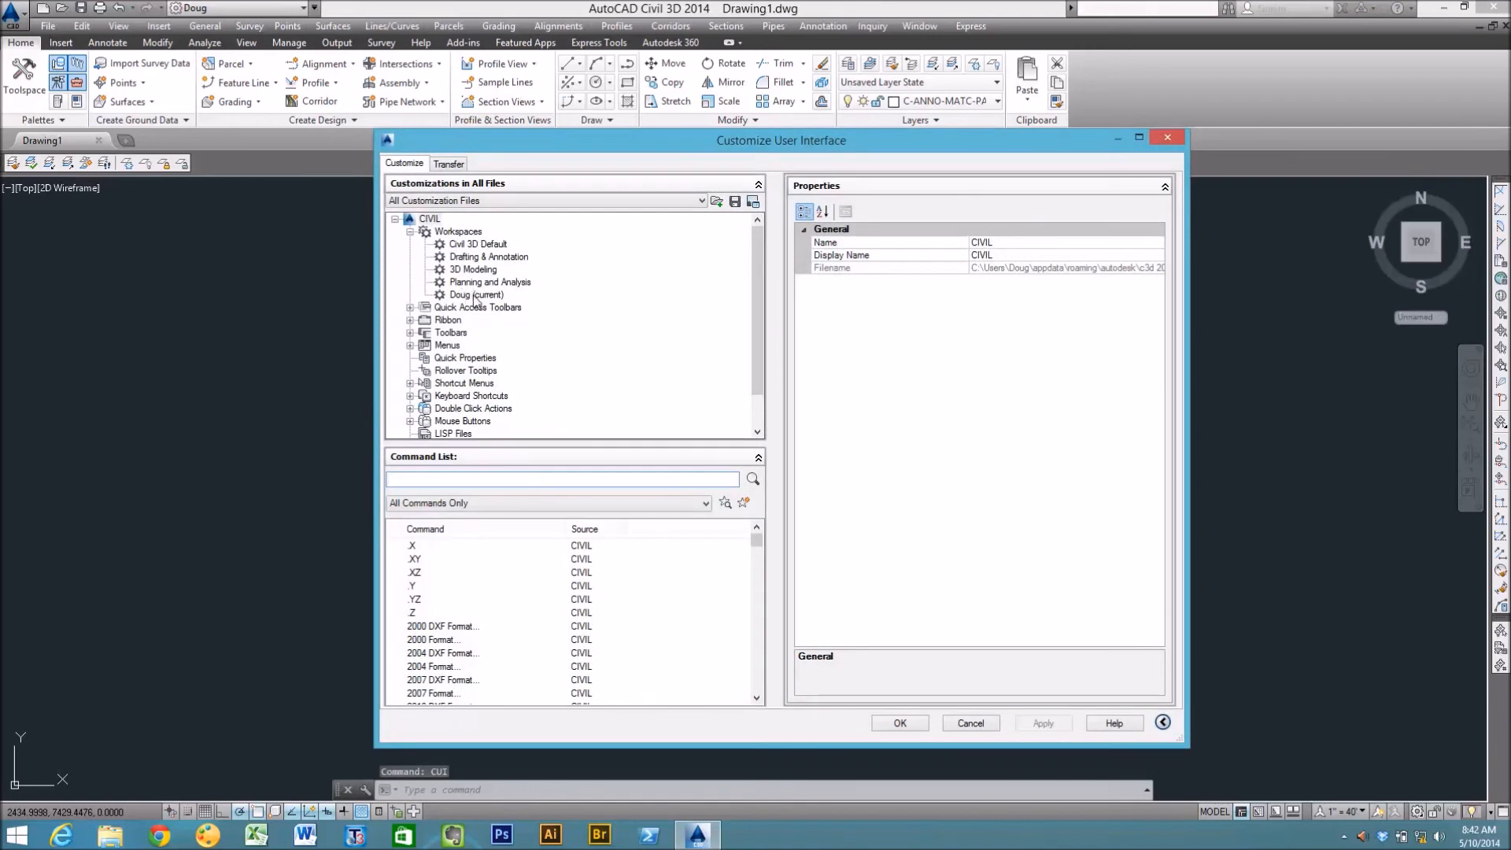
click(475, 295)
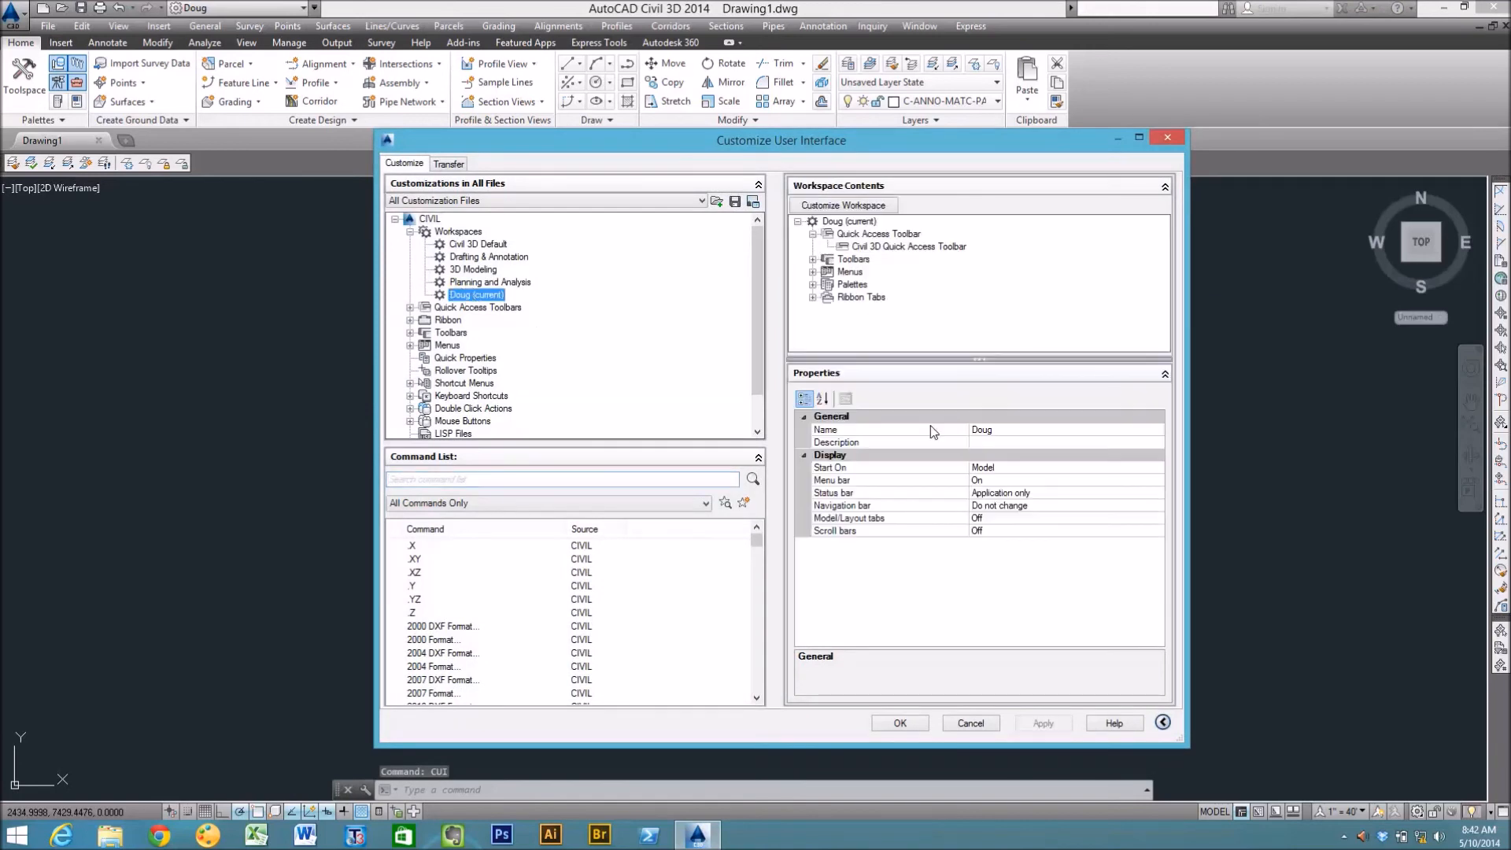
scroll(818, 303, down, 2)
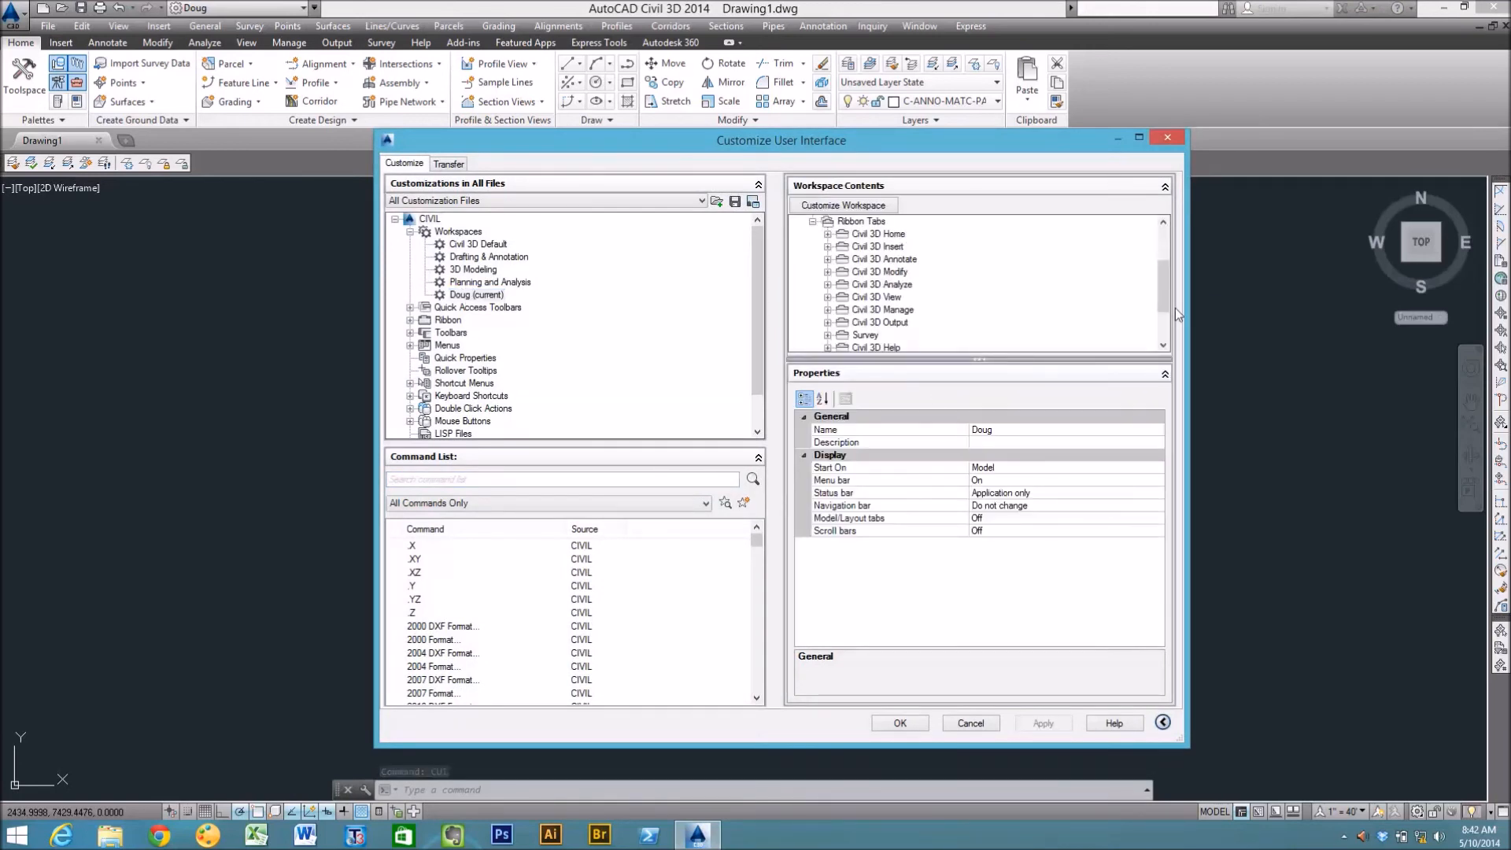
drag(1165, 285, 1164, 313)
drag(868, 340, 876, 288)
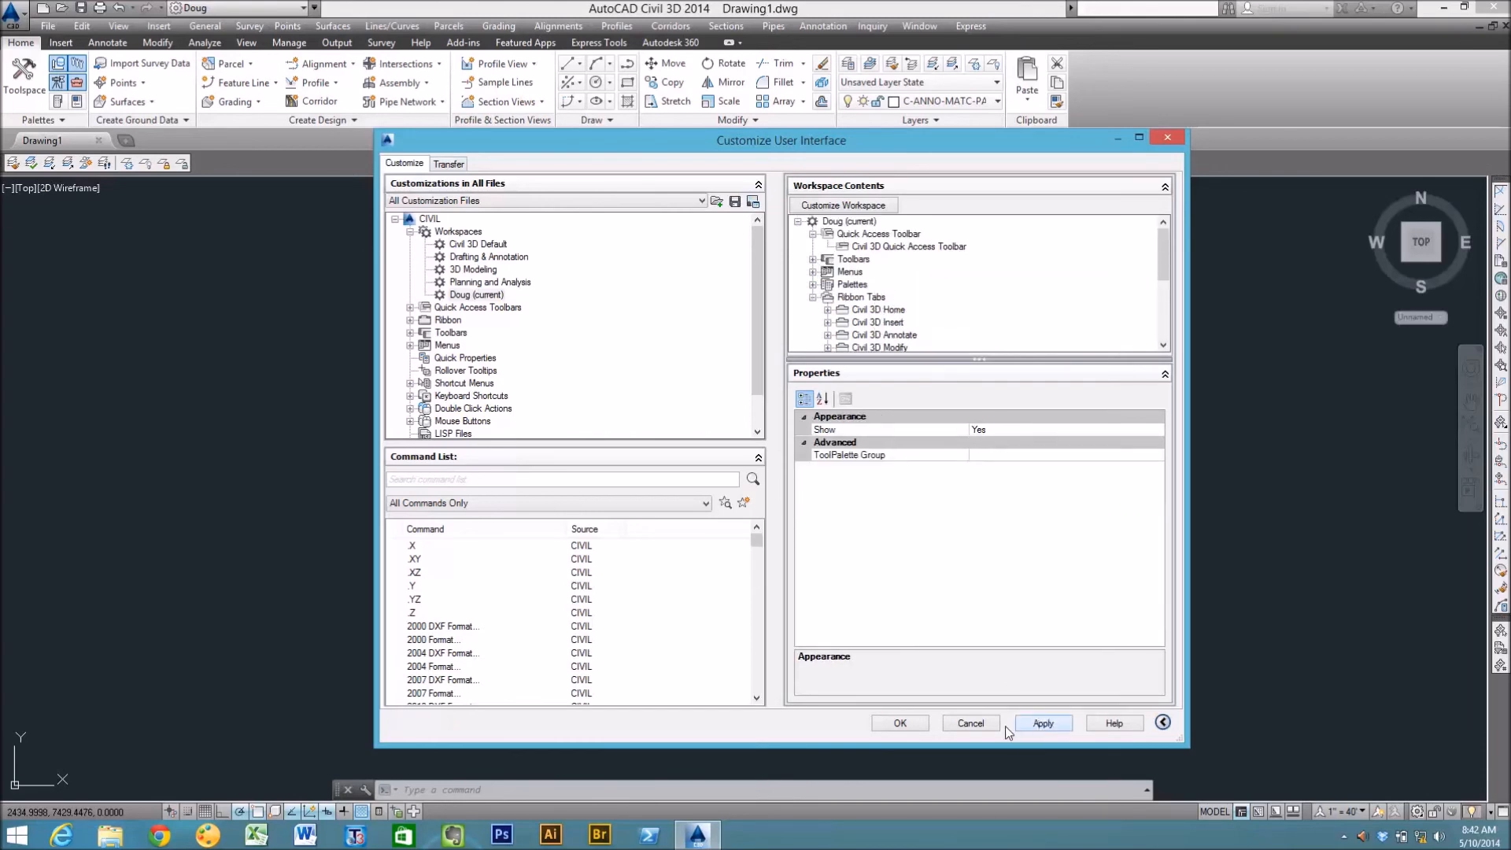
click(900, 722)
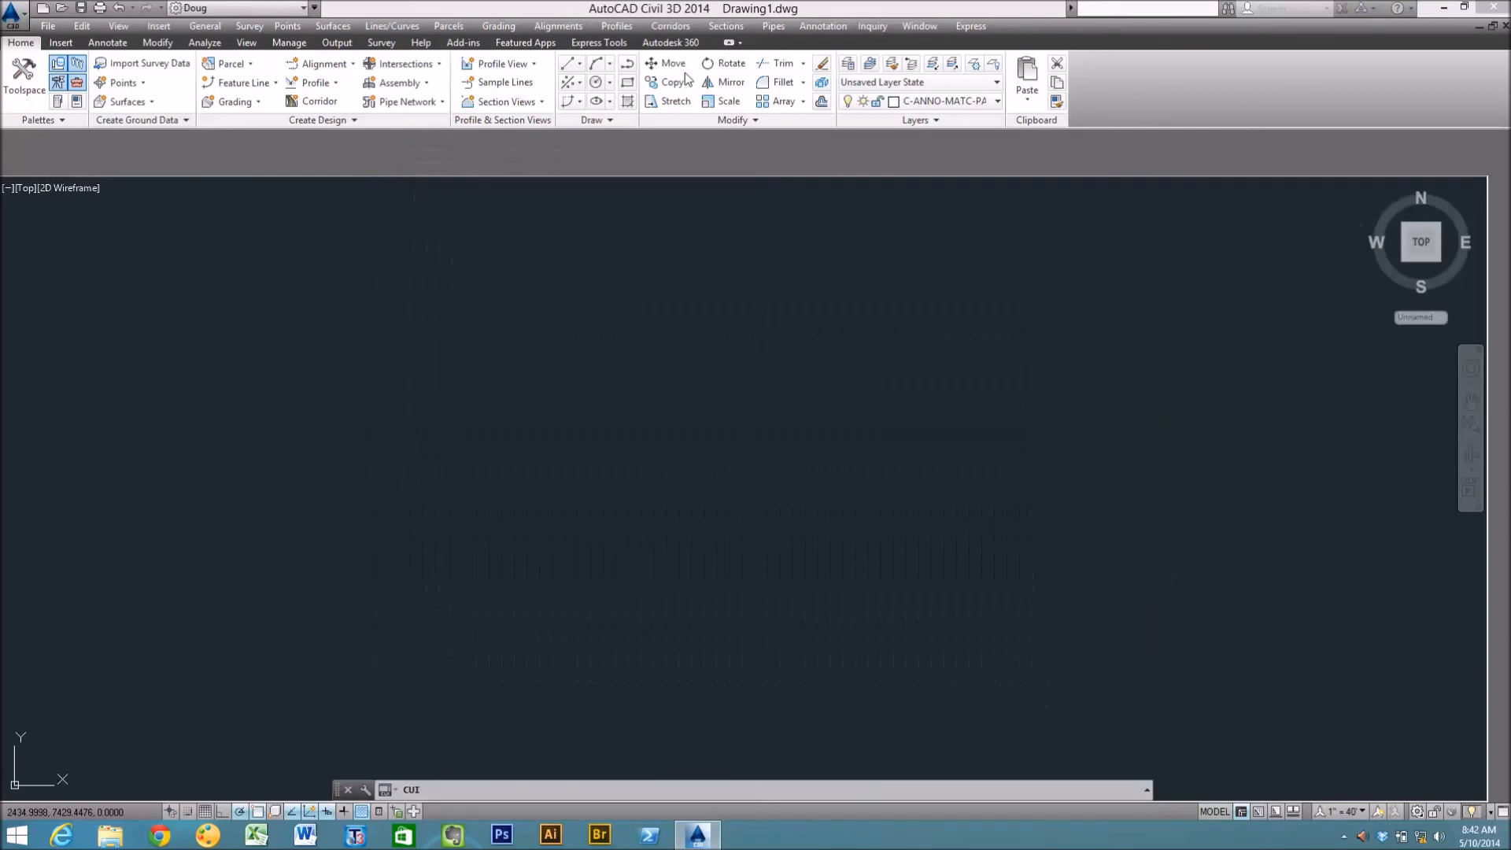